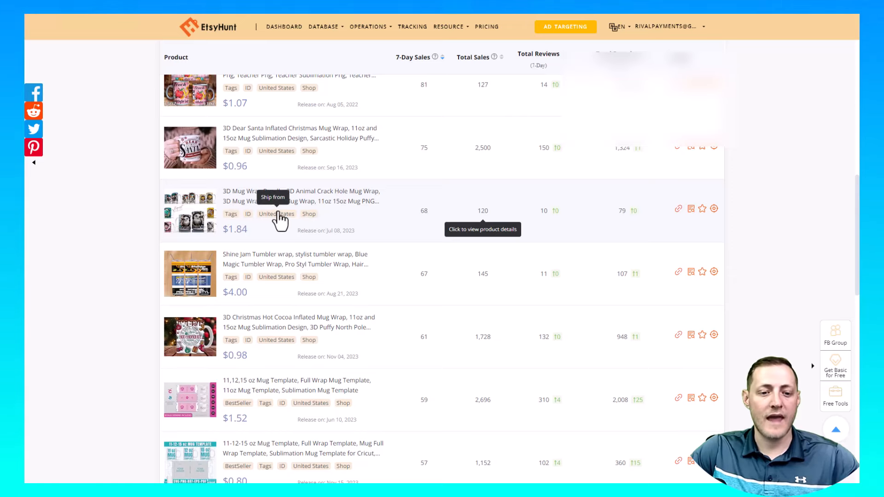
Browse the best-selling mug wrap product results on EtsyHunt, continuing onto the second results page.
scroll(216, 226, "down", 7)
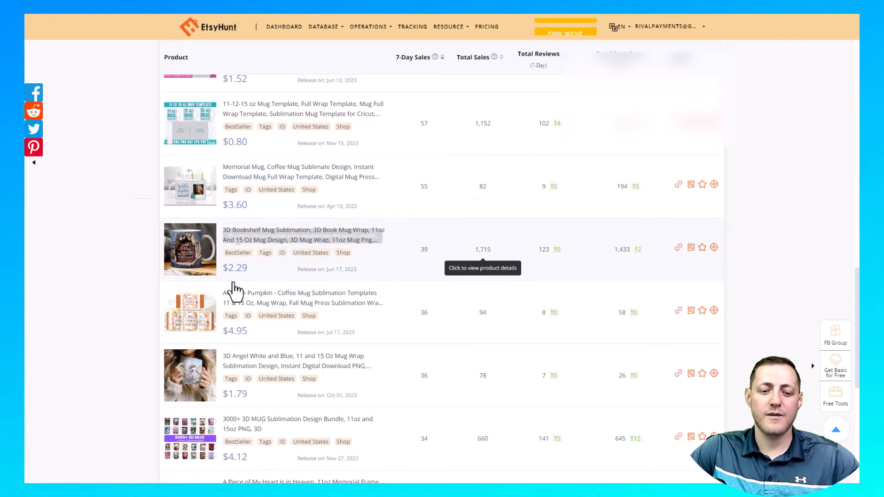
scroll(275, 277, "down", 7)
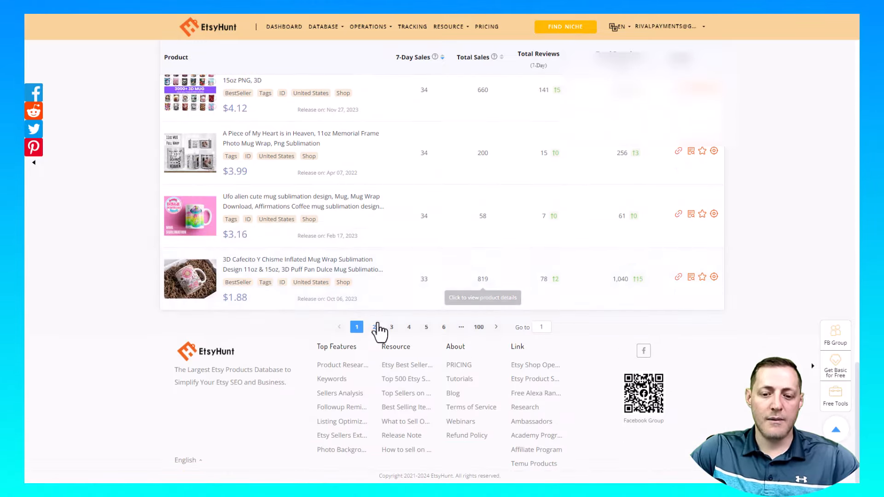
left_click(374, 327)
scroll(289, 245, "down", 7)
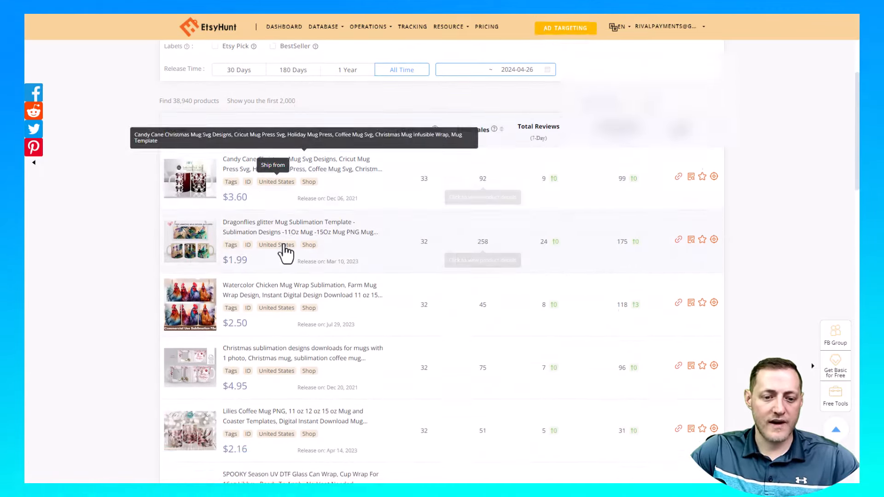
scroll(347, 240, "down", 12)
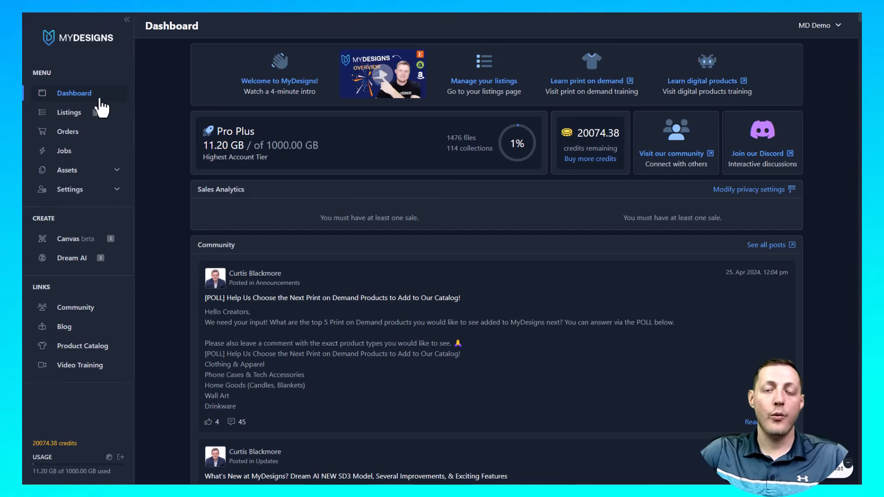
Switch to Dream AI in MyDesigns, review the French bulldog prompt, and choose Text to Image mode with the Digital Art style.
left_click(82, 259)
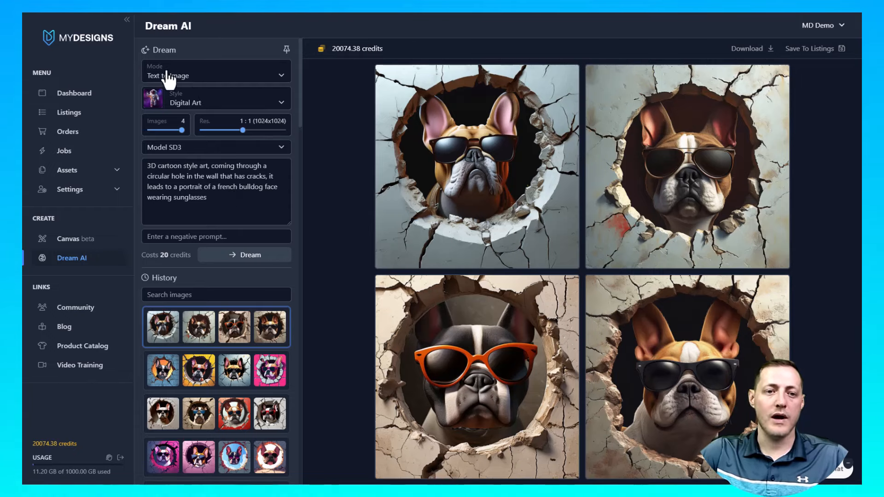
left_click(198, 78)
left_click(187, 93)
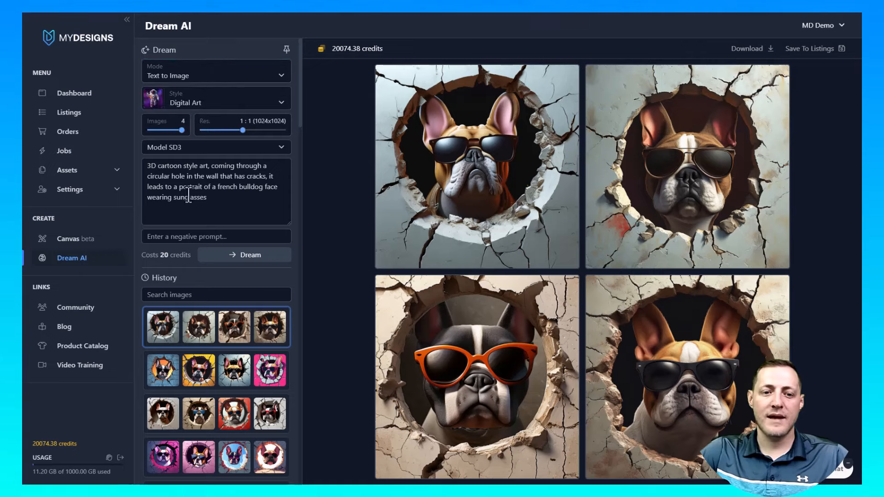
left_click_drag(220, 201, 133, 158)
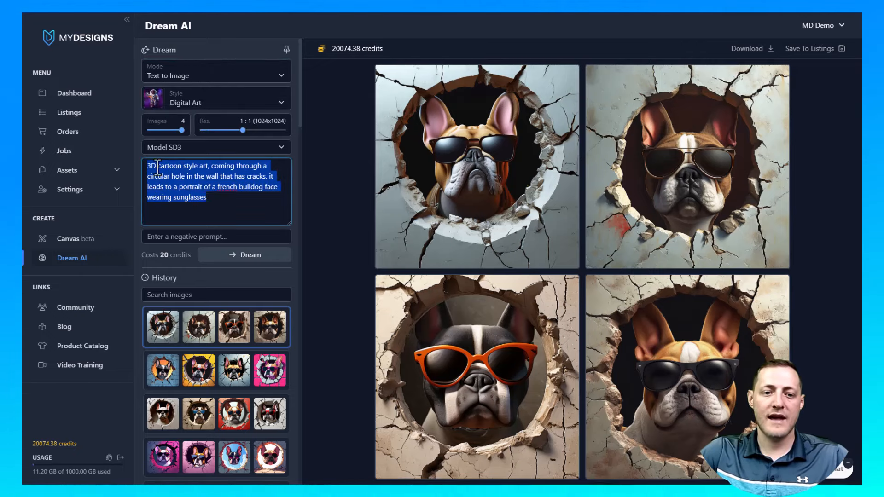
left_click(198, 185)
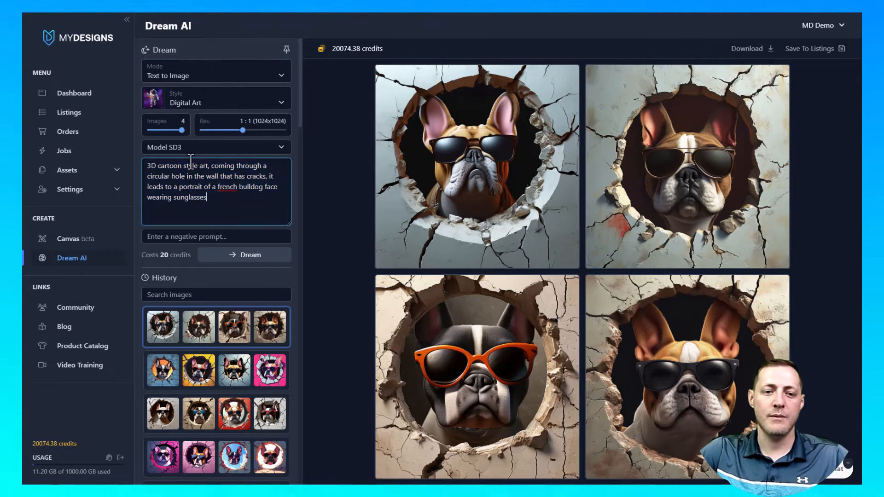
left_click(209, 110)
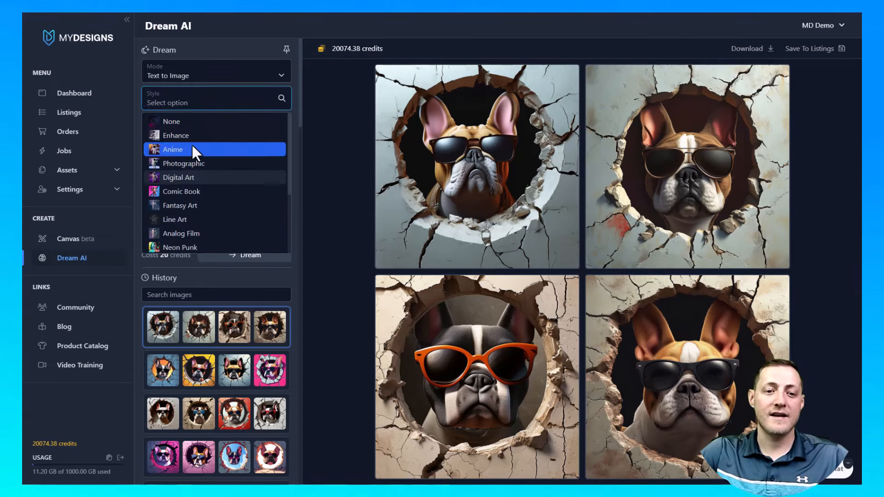
left_click(189, 180)
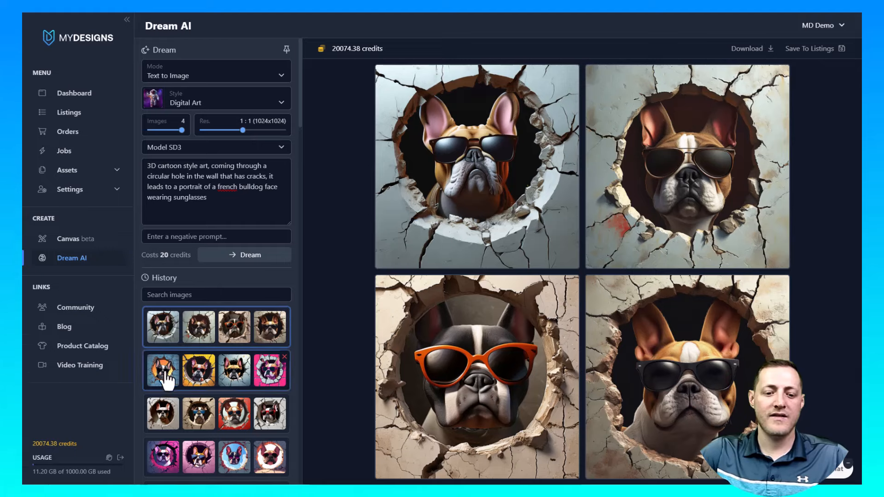
Load the Comic Book style French bulldog set from the history and generate four new images with its prompt and settings.
left_click(221, 382)
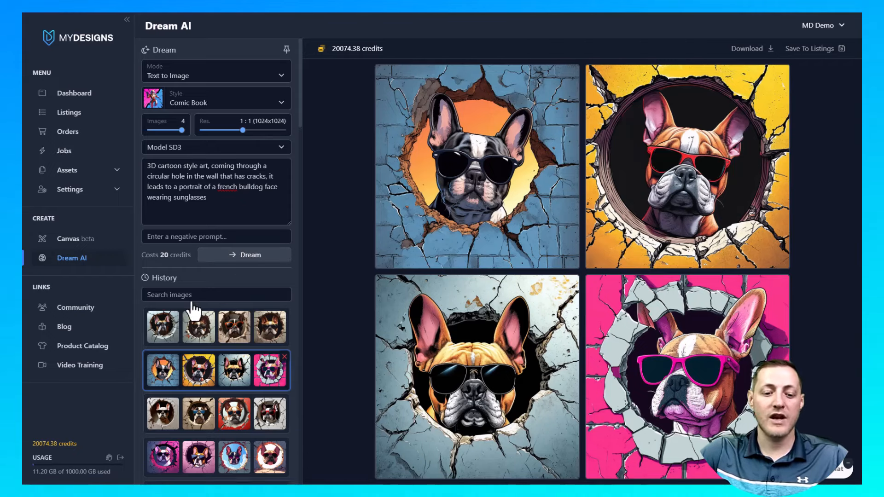
left_click(256, 261)
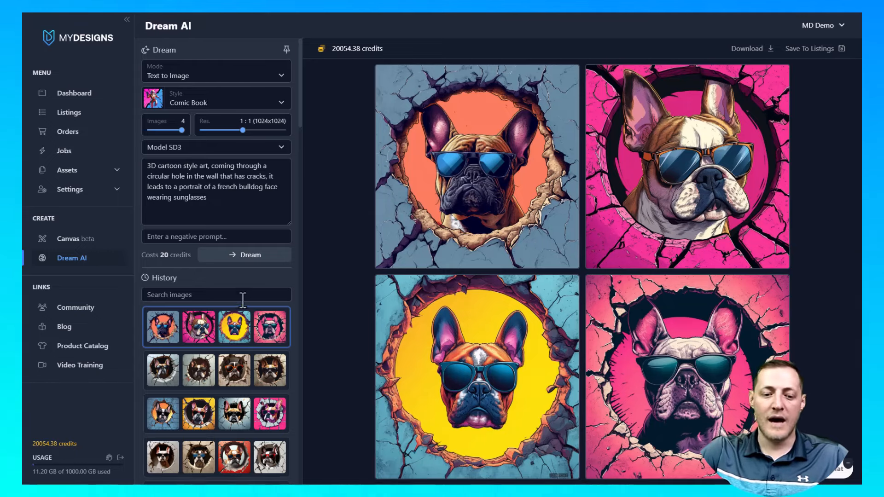
Select the grey-wall French bulldog image from the earlier Comic Book set and choose the 11 & 15 oz MUG WRAPS collection for saving it.
scroll(261, 275, "down", 2)
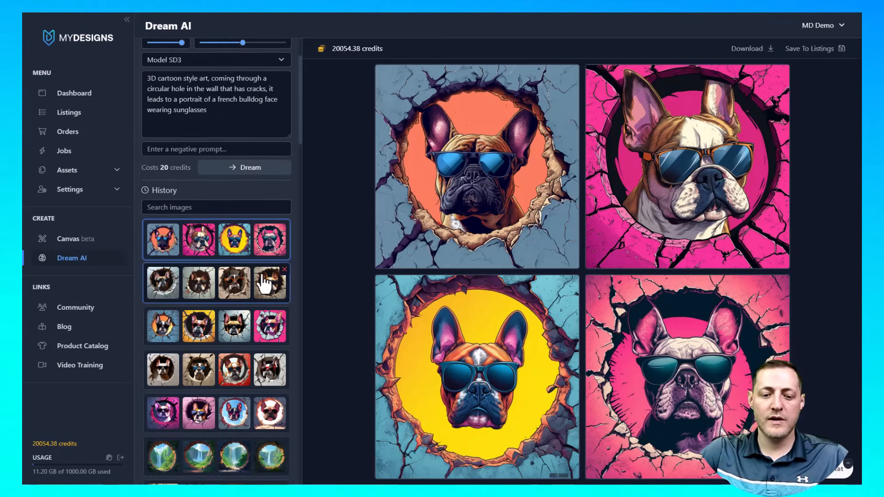
left_click(238, 327)
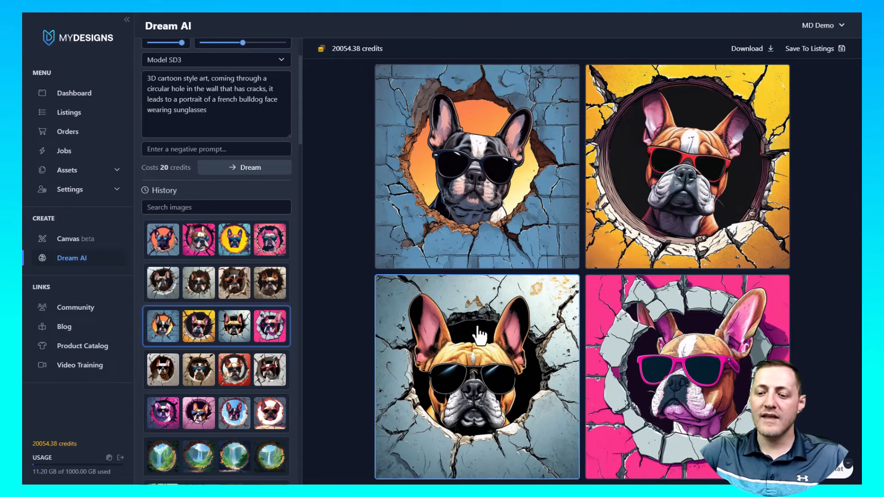
left_click(805, 54)
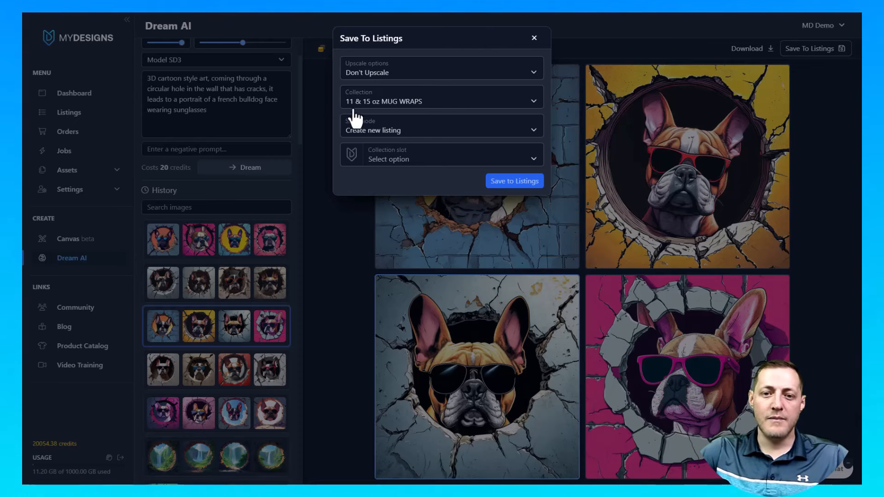
left_click(389, 102)
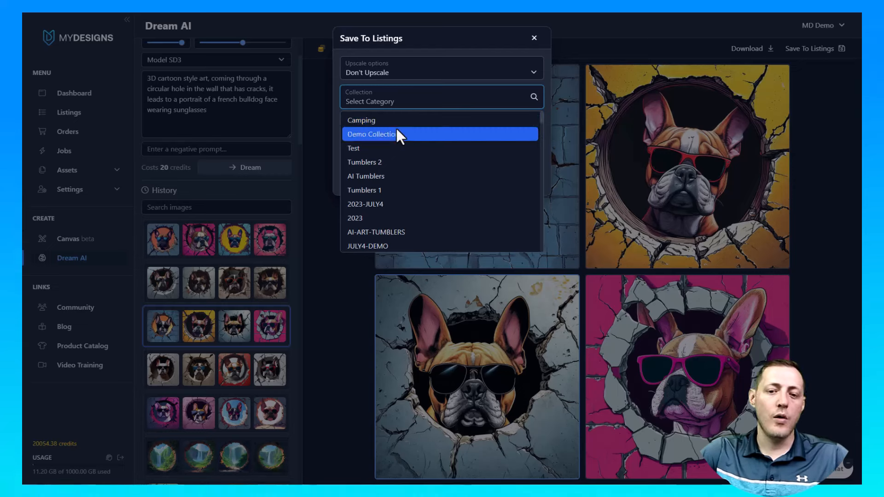
scroll(404, 172, "down", 5)
scroll(408, 183, "down", 15)
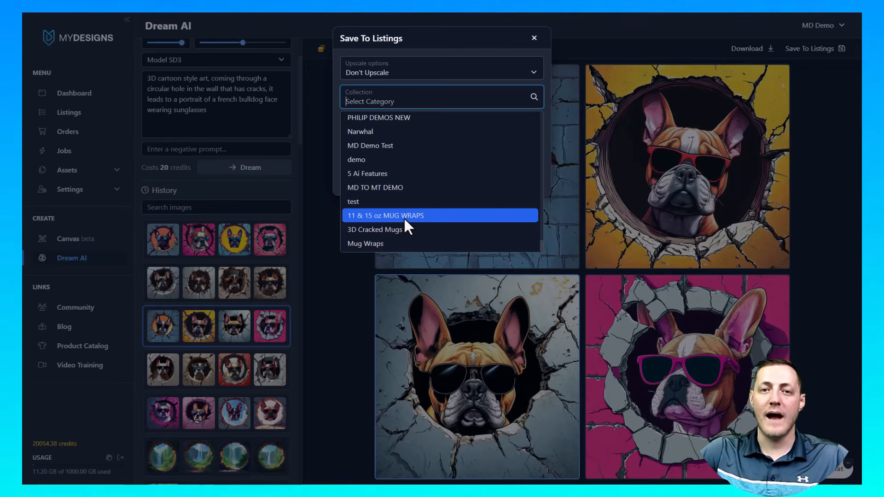
left_click(405, 218)
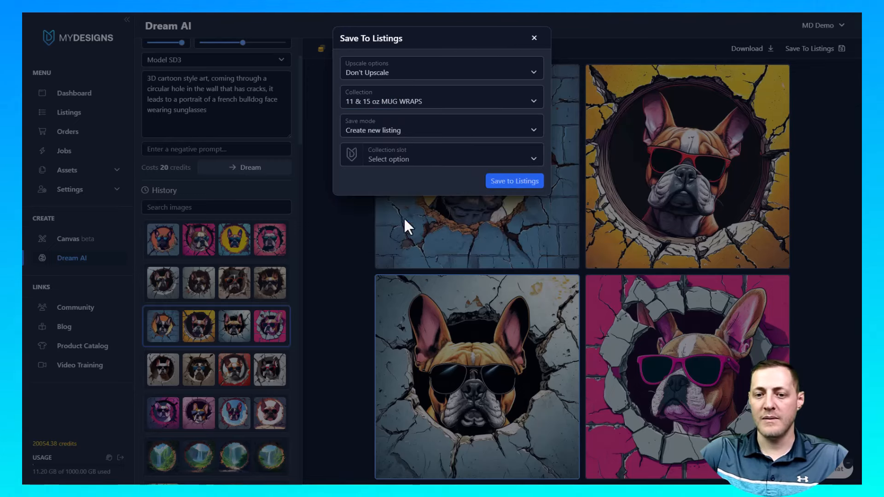
Save the image to listings as a new listing in the Primary File slot and confirm storing it.
left_click(381, 134)
left_click(380, 148)
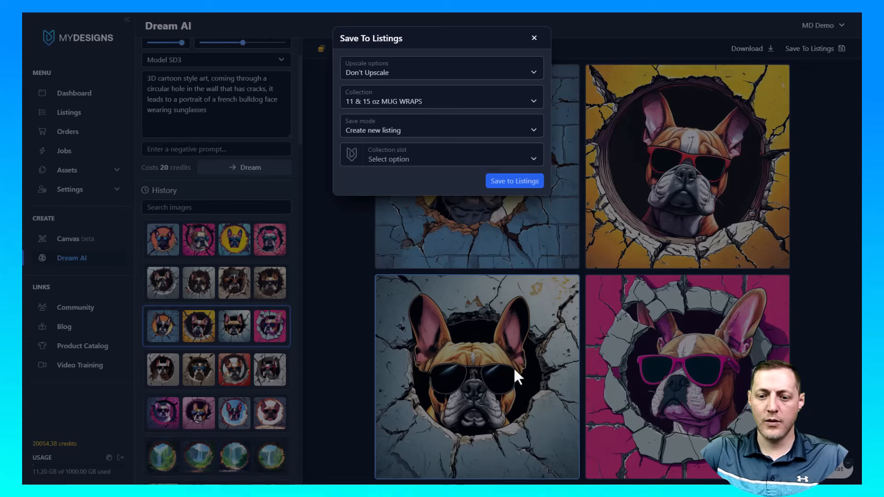
left_click(410, 161)
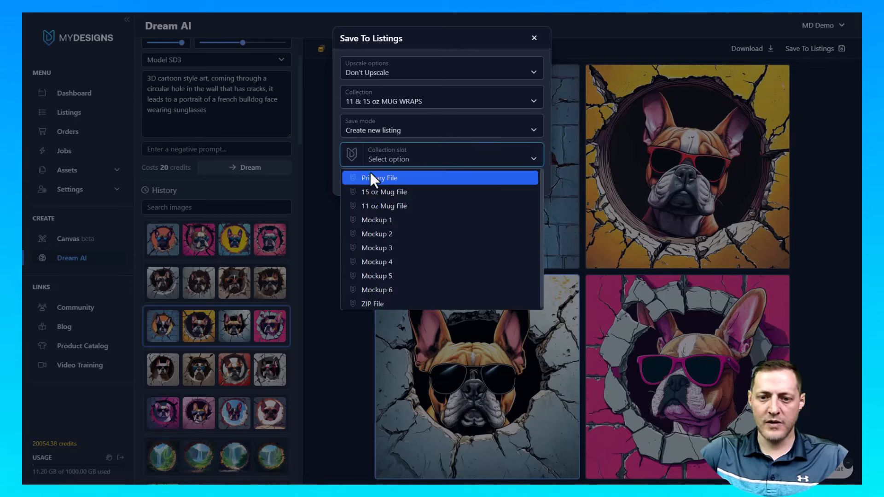
left_click(399, 176)
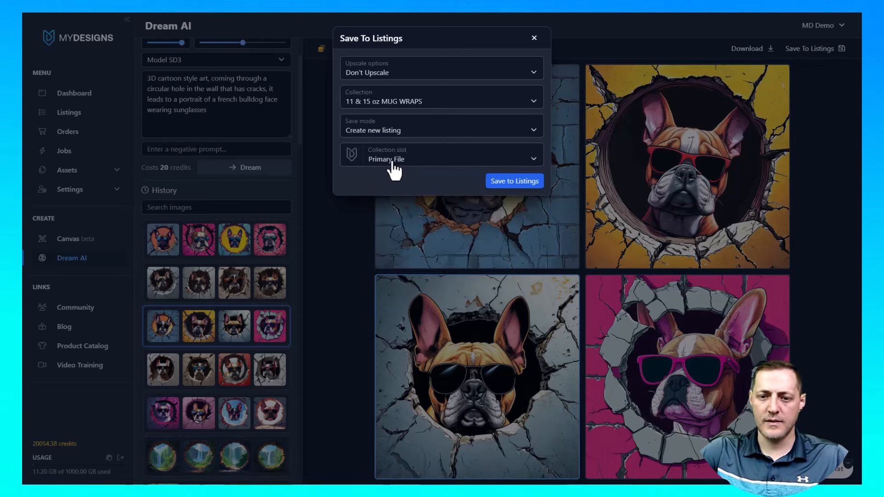
left_click(512, 182)
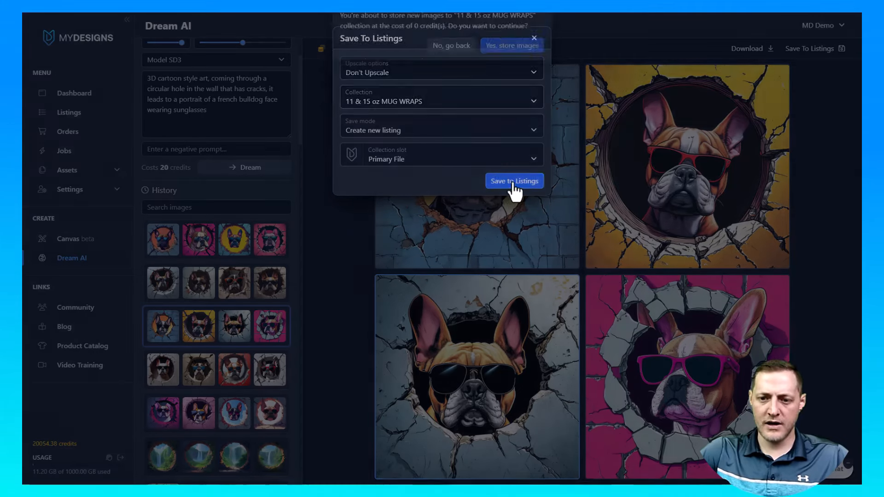
left_click(515, 94)
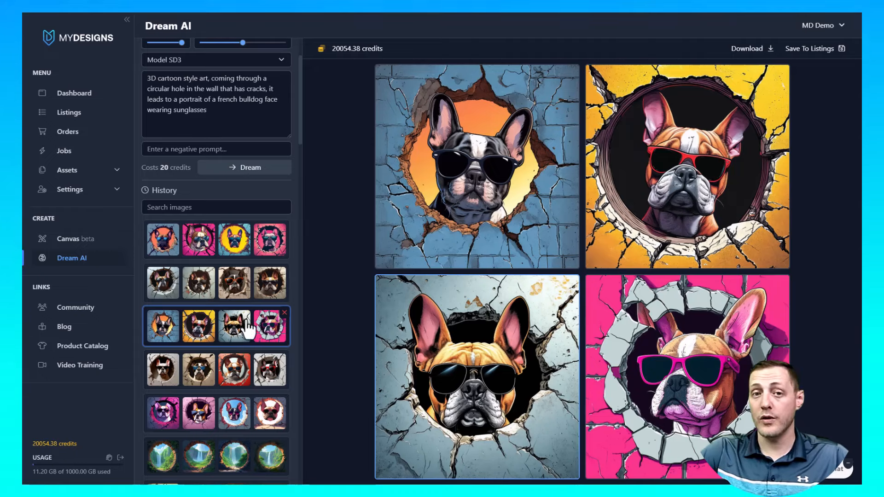
Look through the generation history, viewing the pink and blue cartoon bulldog set and the first waterfall landscape set.
scroll(249, 321, "down", 1)
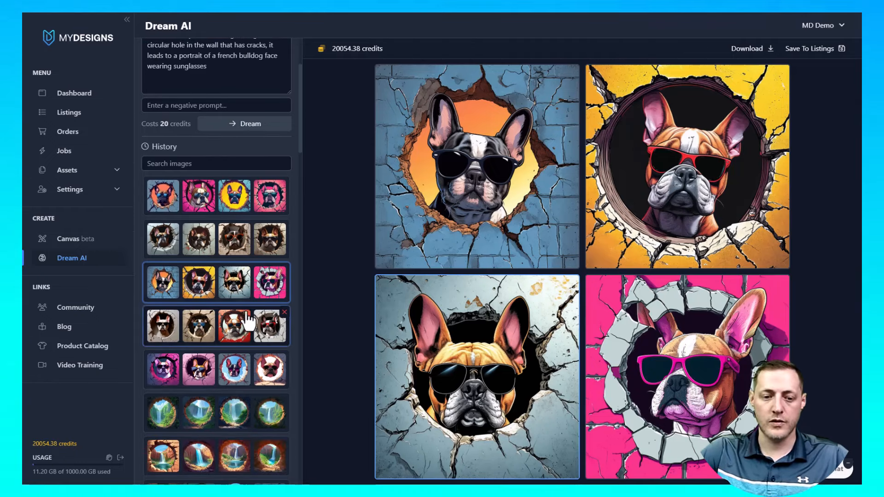
scroll(242, 301, "down", 2)
left_click(242, 288)
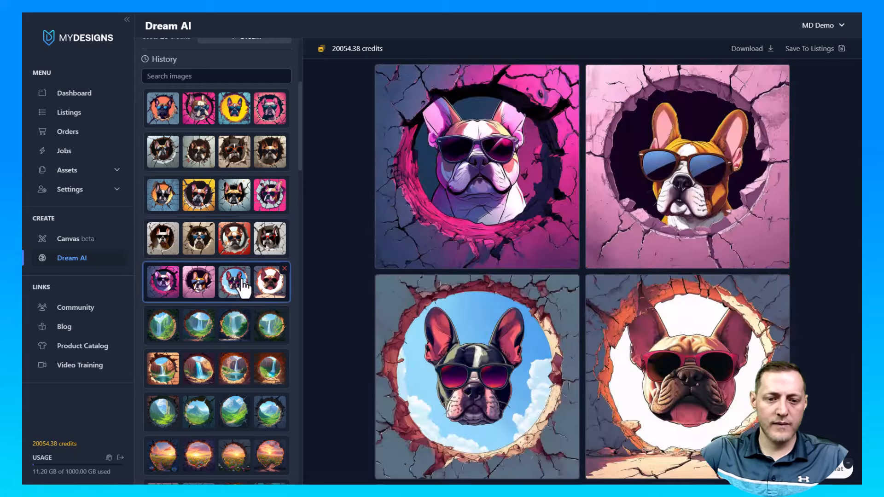
scroll(249, 267, "down", 1)
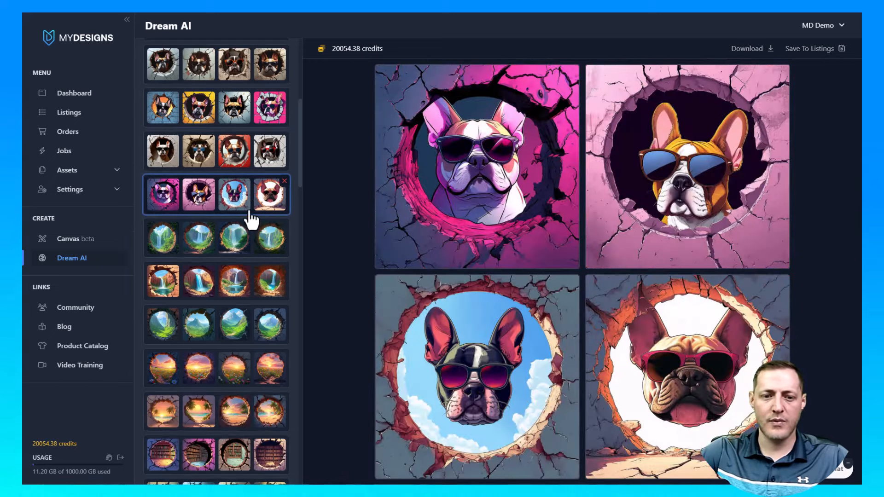
scroll(242, 258, "down", 1)
scroll(243, 258, "down", 1)
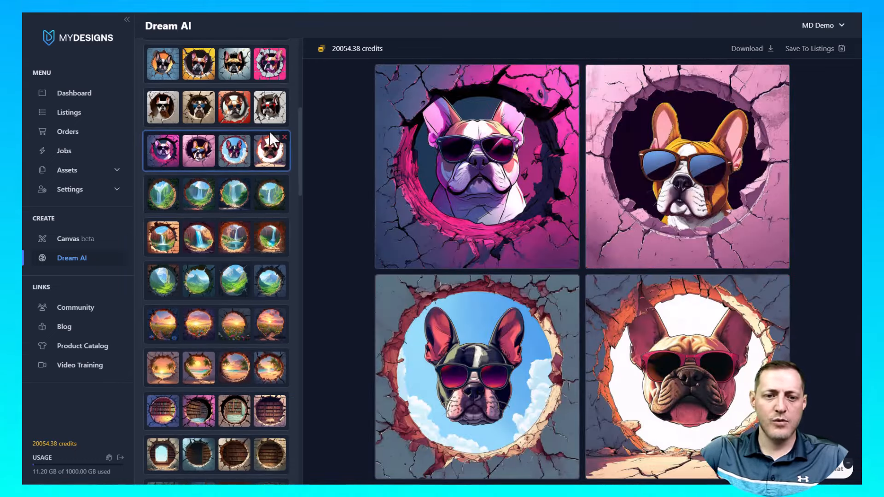
left_click(235, 207)
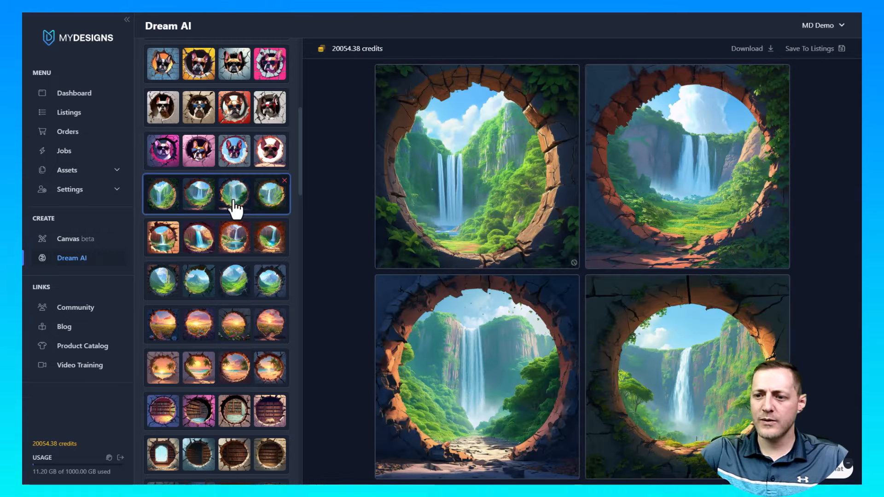
Examine the waterfall set's prompt, covering the 3D cartoon style, the cracked circular hole in the wall and the landscape beyond it.
scroll(247, 212, "up", 2)
scroll(247, 212, "up", 4)
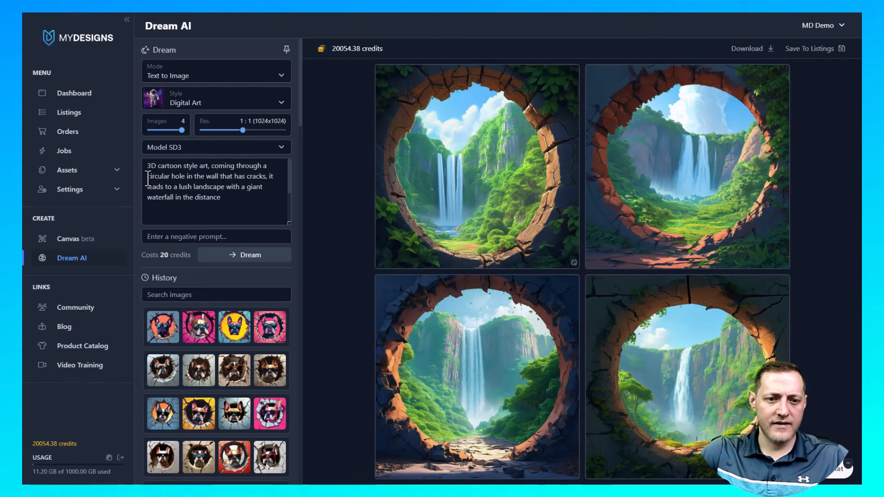
left_click_drag(148, 179, 206, 182)
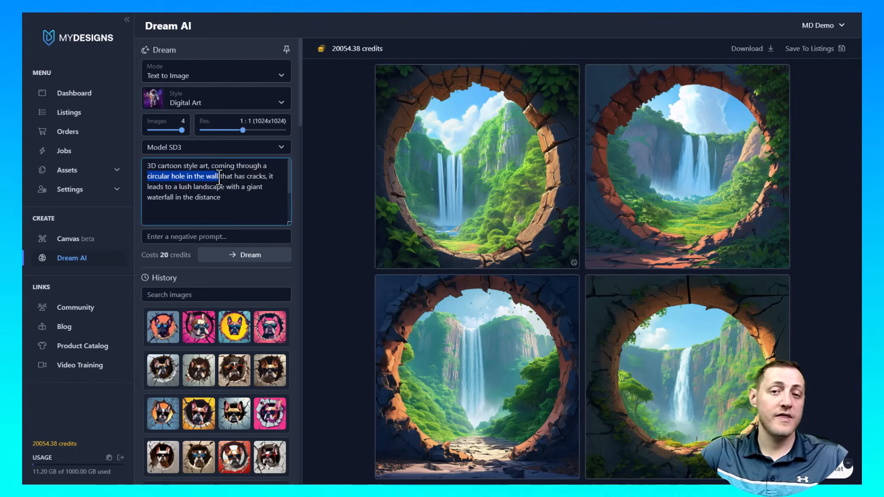
left_click_drag(147, 166, 159, 165)
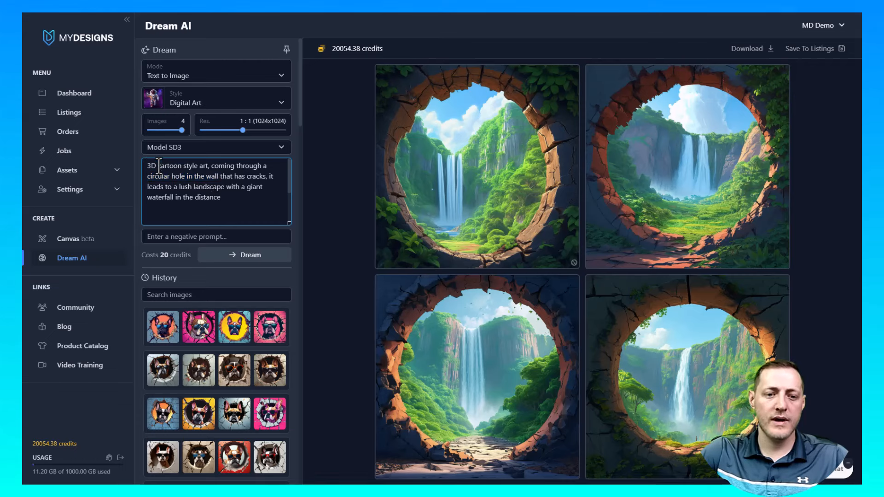
left_click(160, 179)
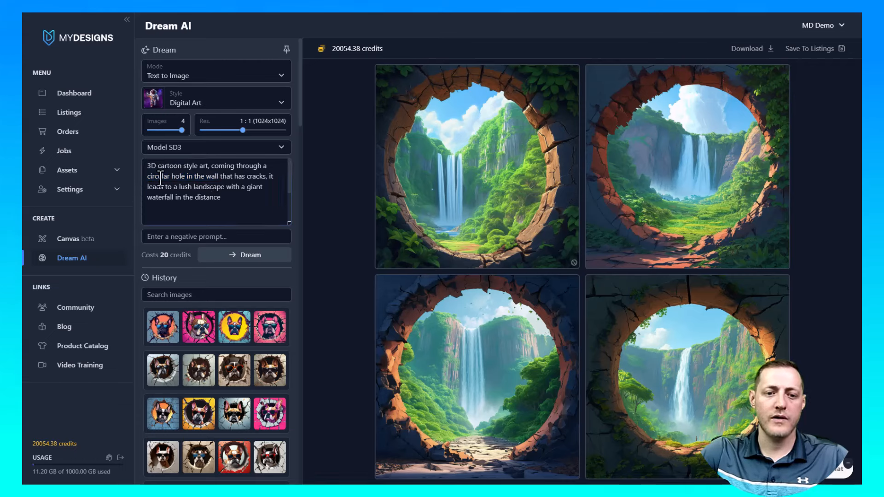
left_click_drag(147, 179, 243, 180)
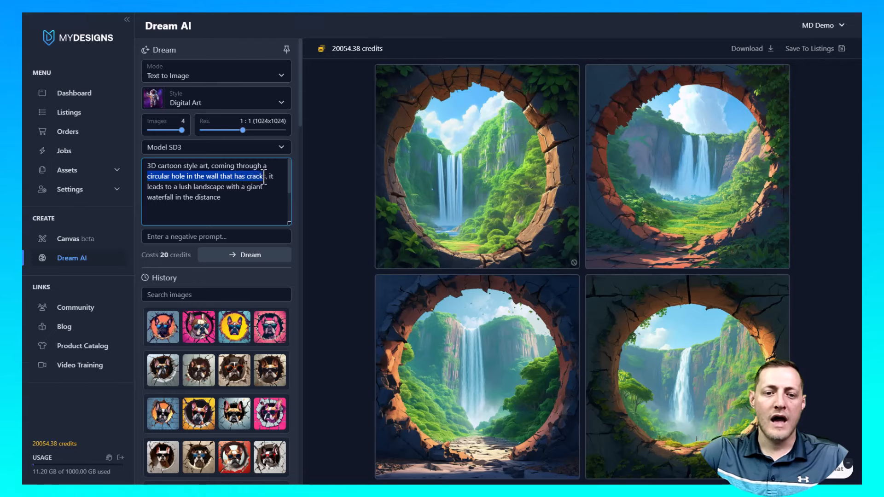
left_click(258, 189)
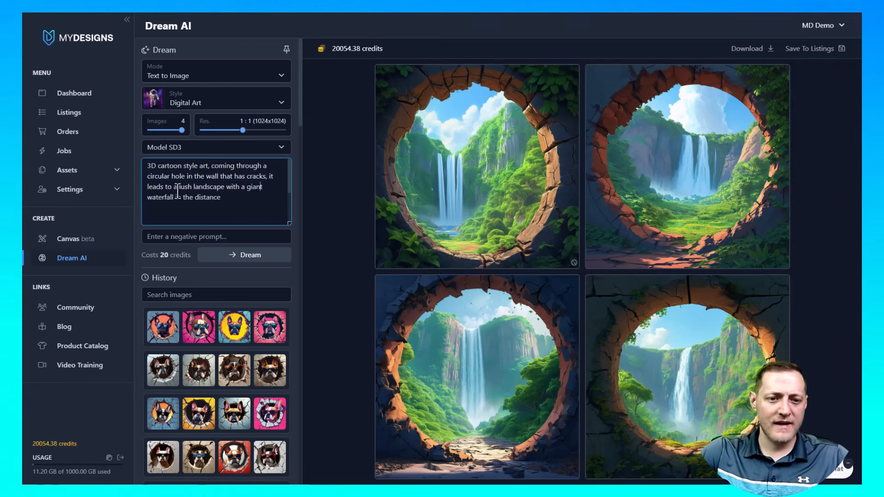
double_click(207, 197)
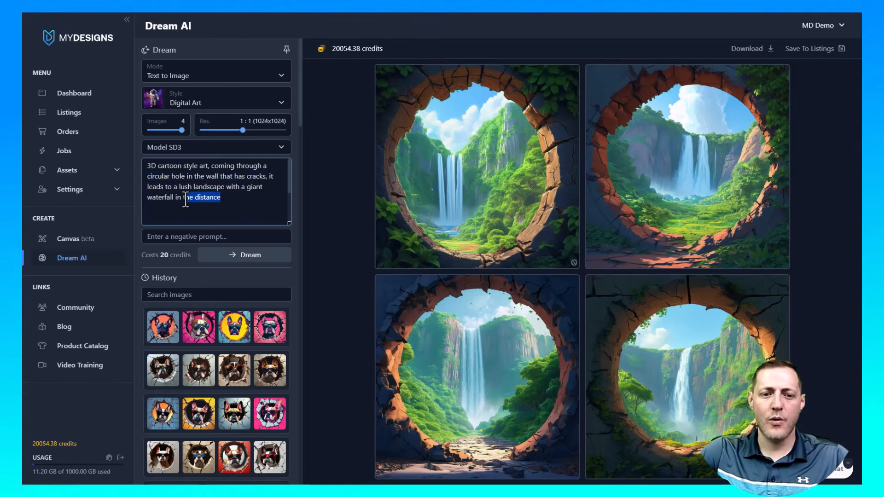
Save the waterfall image with the stony path in the opening to the 11 & 15 oz MUG WRAPS collection as a new listing, Primary File slot.
left_click(249, 198)
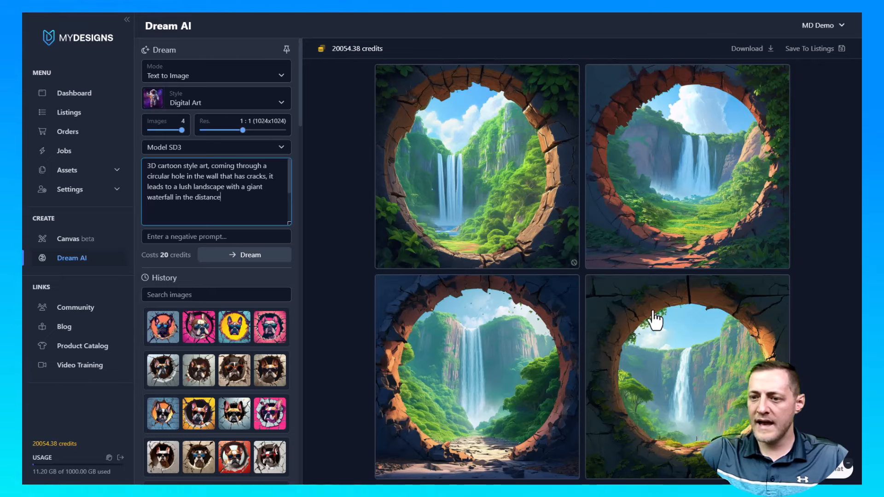
left_click(542, 384)
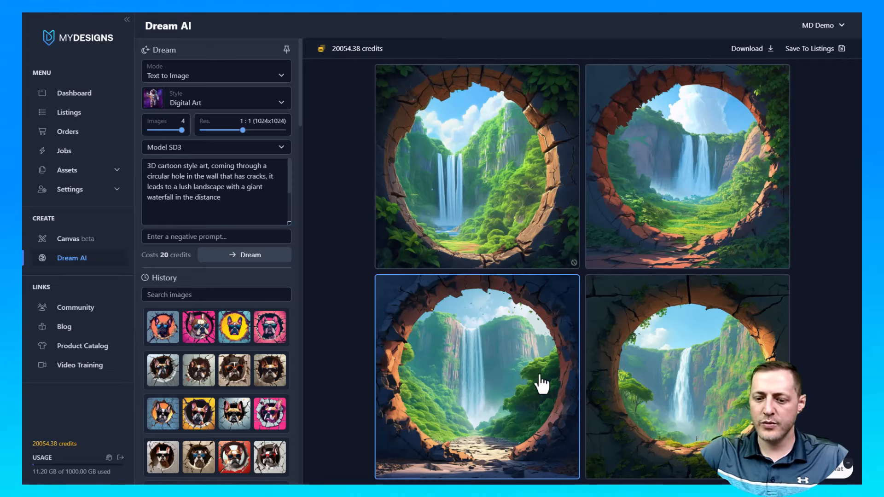
left_click(801, 49)
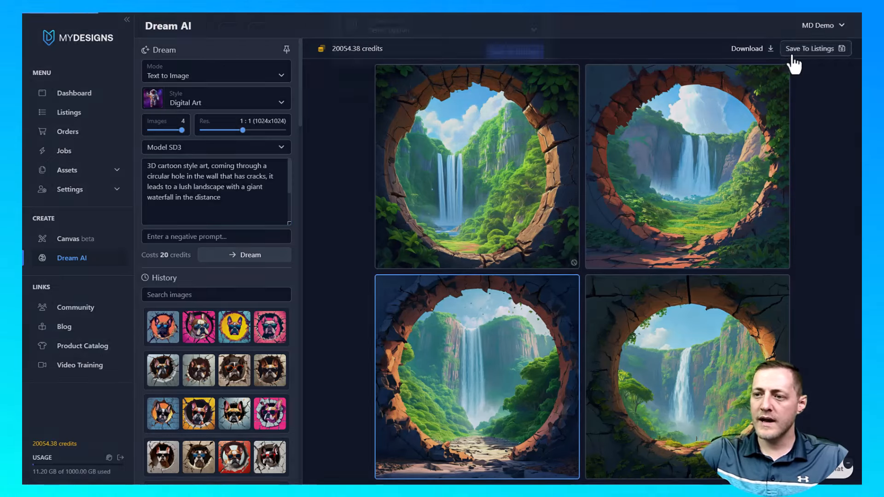
left_click(403, 159)
left_click(403, 175)
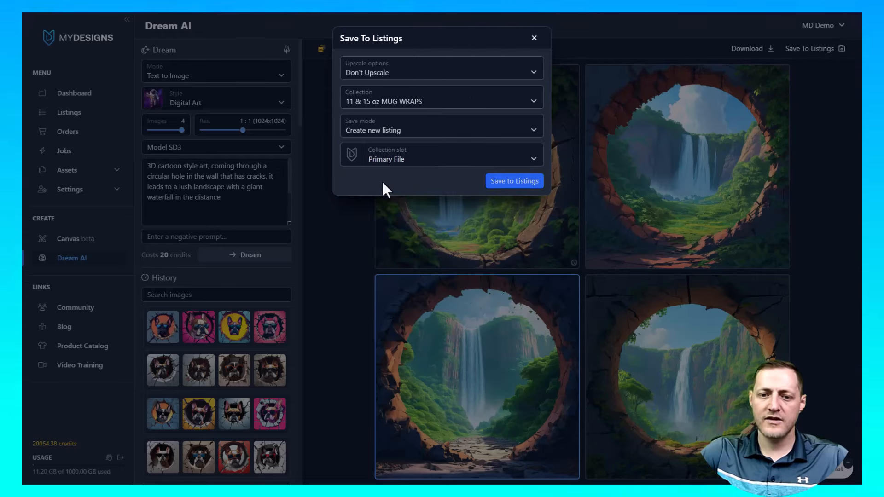
left_click(511, 181)
left_click(508, 92)
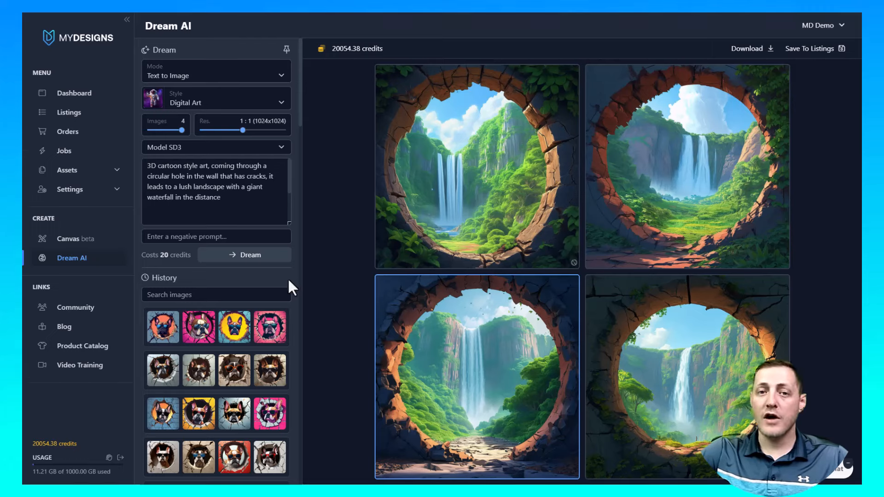
Open the sunset flower-field set from the generation history and choose the pink-sky image with the cracked path.
scroll(267, 281, "down", 7)
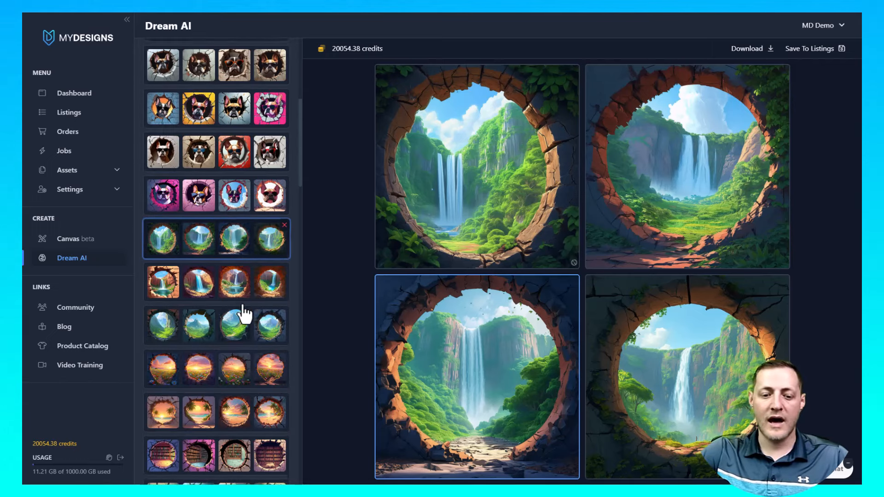
scroll(251, 329, "down", 1)
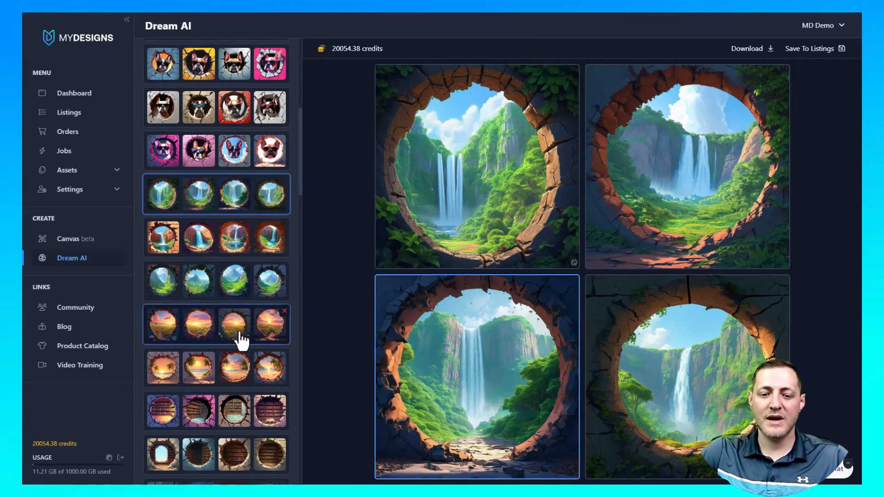
left_click(237, 341)
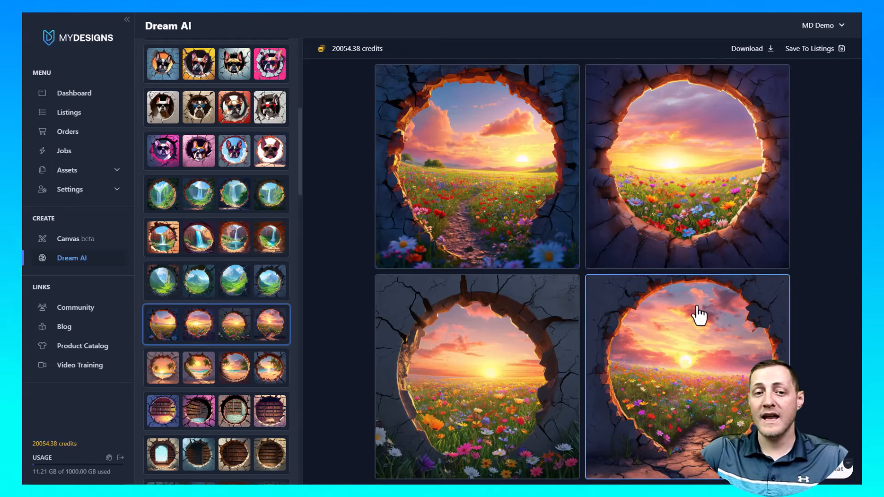
Examine the flower-field set's prompt, comparing the reusable 3D cartoon cracked-wall wording with the scene description that follows it.
scroll(233, 191, "up", 8)
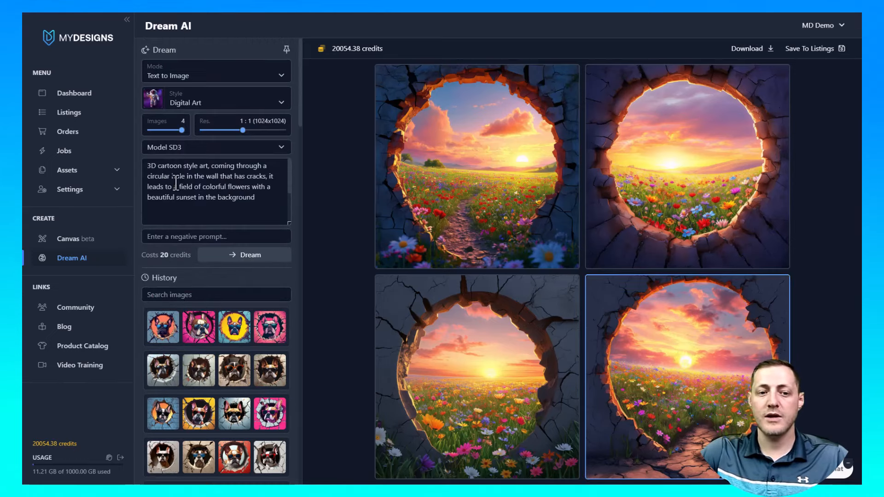
triple_click(244, 198)
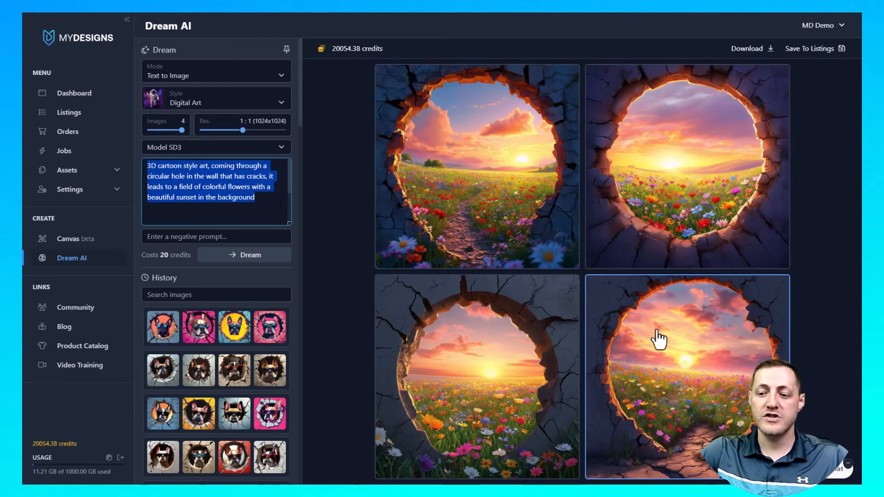
left_click(273, 199)
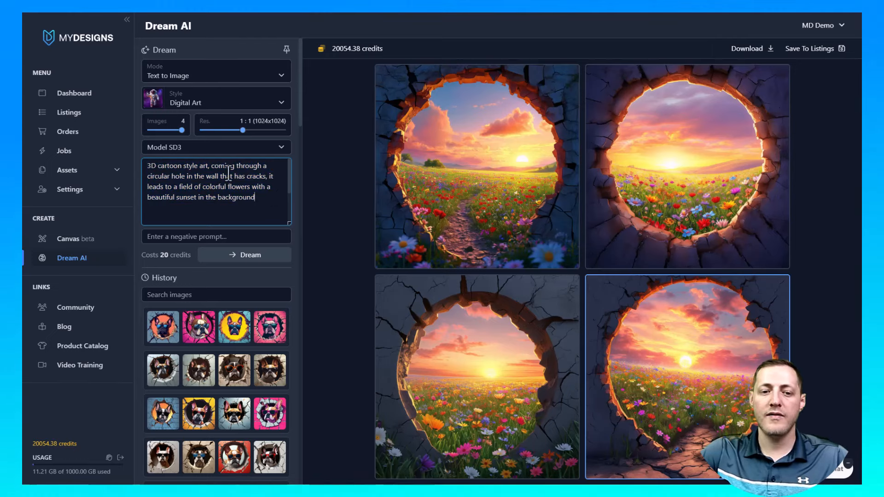
left_click_drag(144, 165, 263, 176)
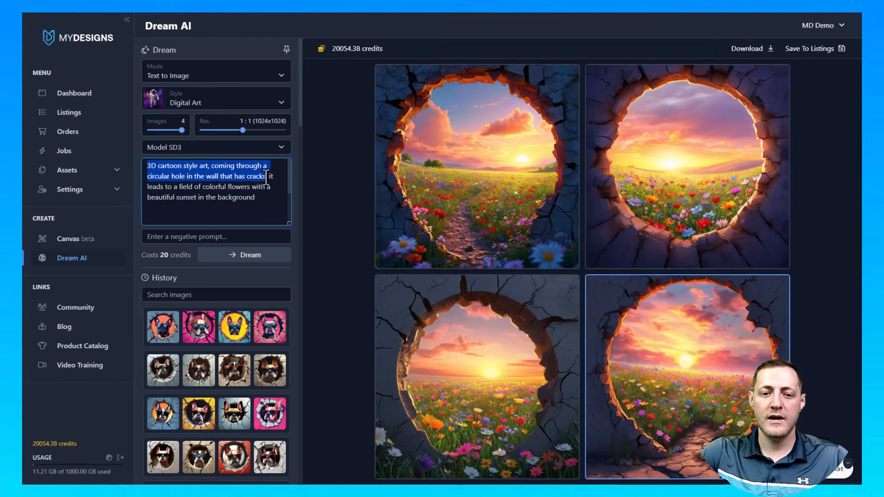
left_click(268, 203)
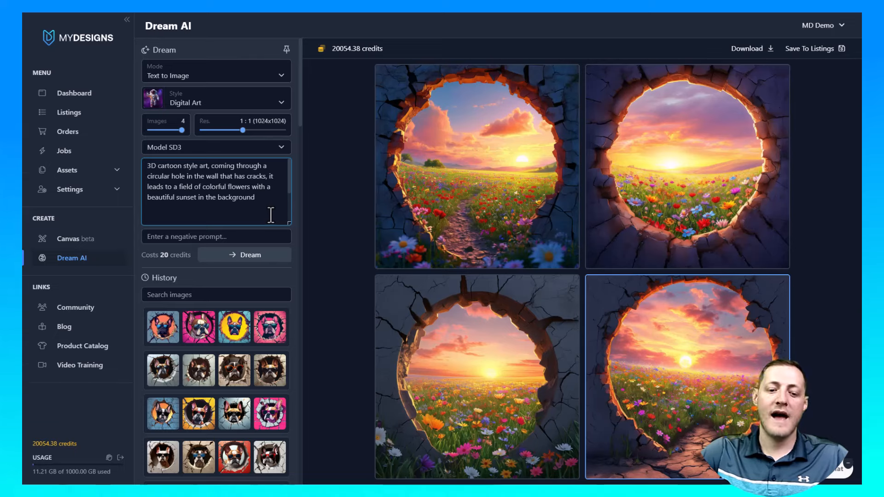
Save the chosen flower-field image without upscaling as a new listing in the Primary File slot of the 11 & 15 oz MUG WRAPS collection.
scroll(240, 276, "down", 8)
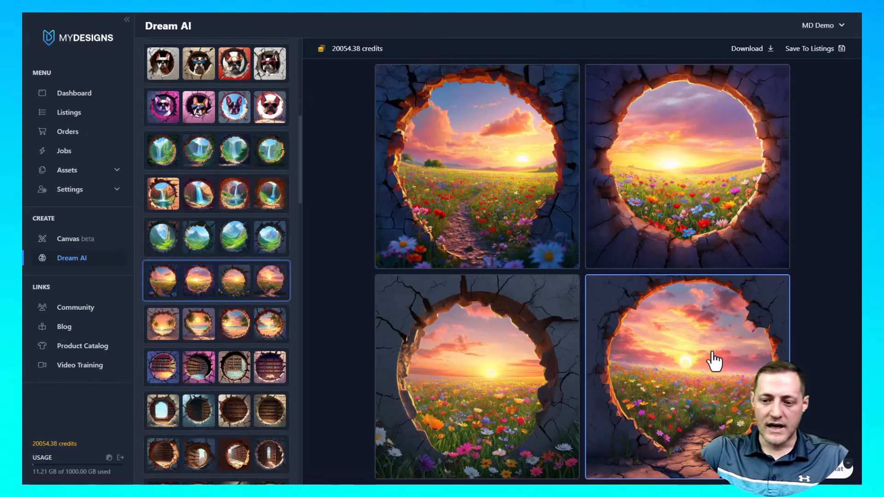
left_click(810, 49)
left_click(461, 159)
left_click(379, 178)
left_click(506, 181)
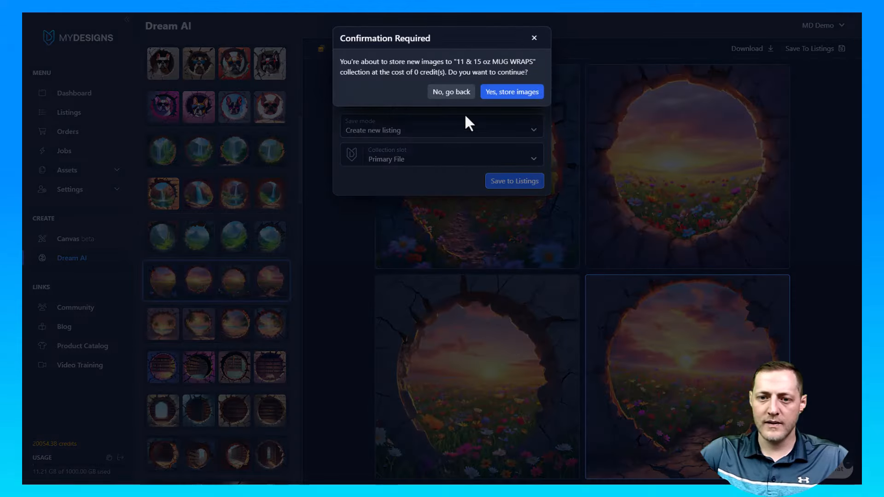
left_click(518, 90)
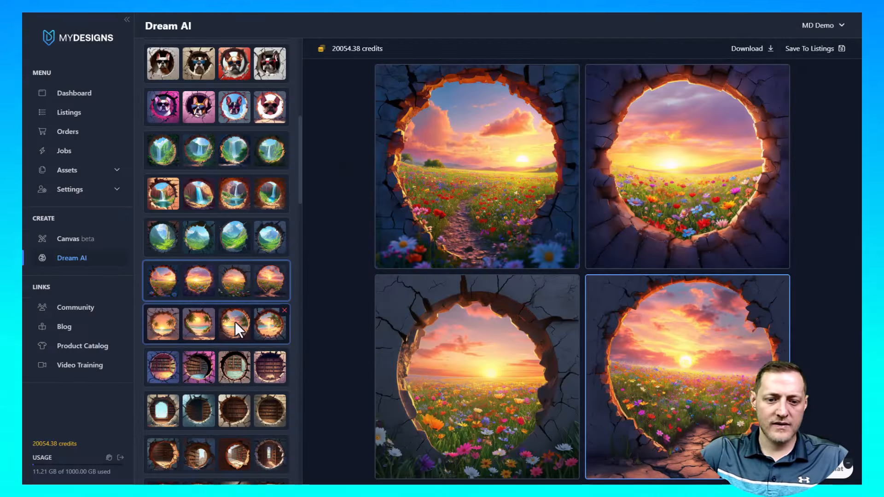
Open the beach sunset set and save its dark blue-walled palm image as a new mug wraps listing in the Primary File slot.
left_click(235, 325)
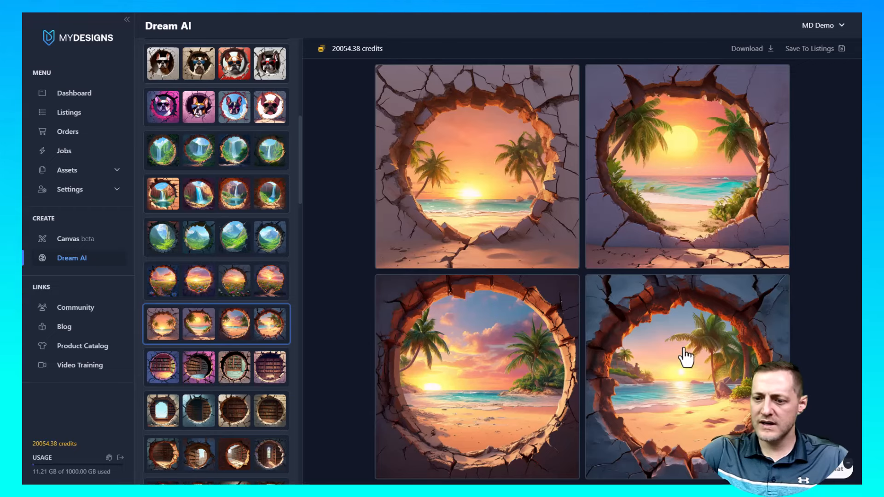
left_click(673, 359)
left_click(815, 50)
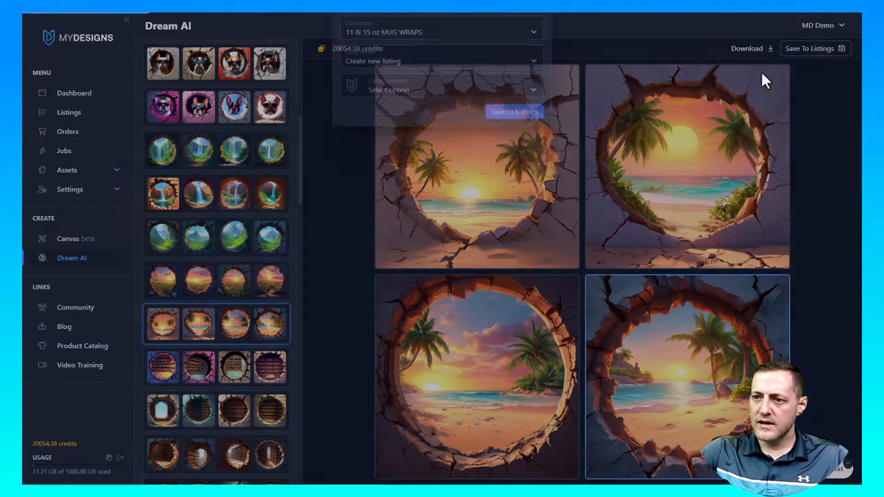
left_click(428, 159)
left_click(408, 178)
left_click(509, 181)
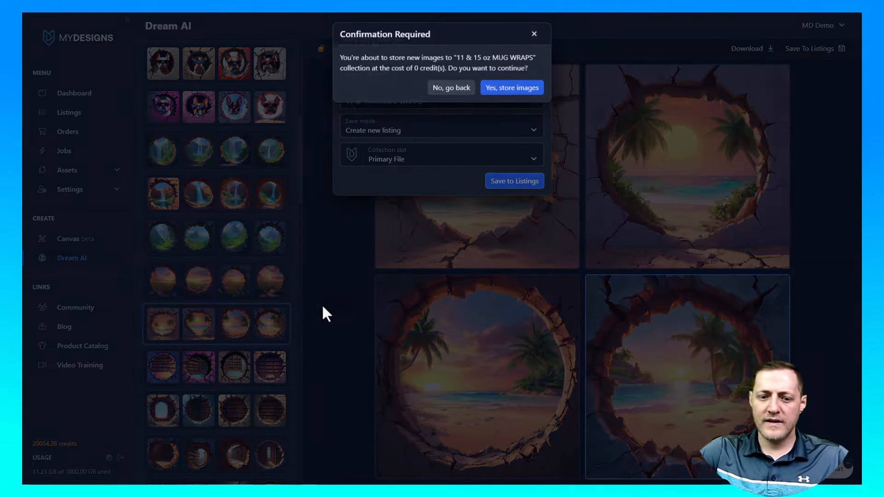
left_click(526, 92)
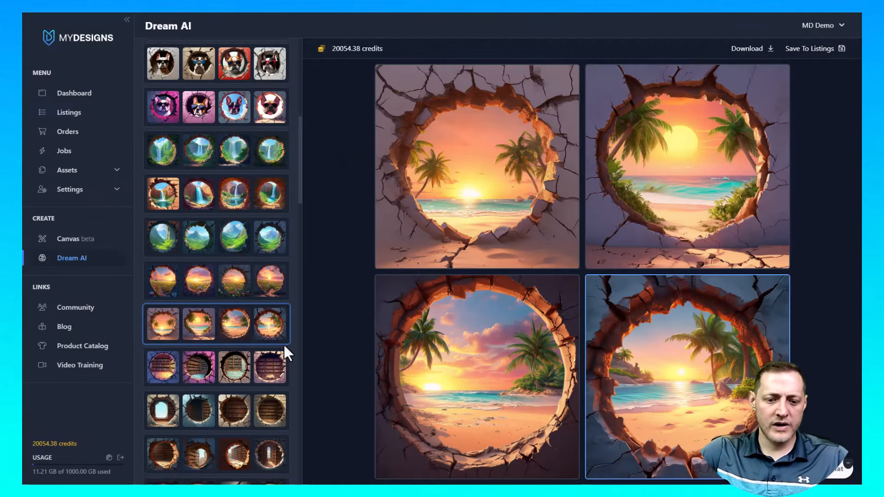
View the colorful comic-style library set in the history, and open the library set with realistic stone walls and wooden bookshelves.
scroll(278, 338, "down", 2)
left_click(206, 291)
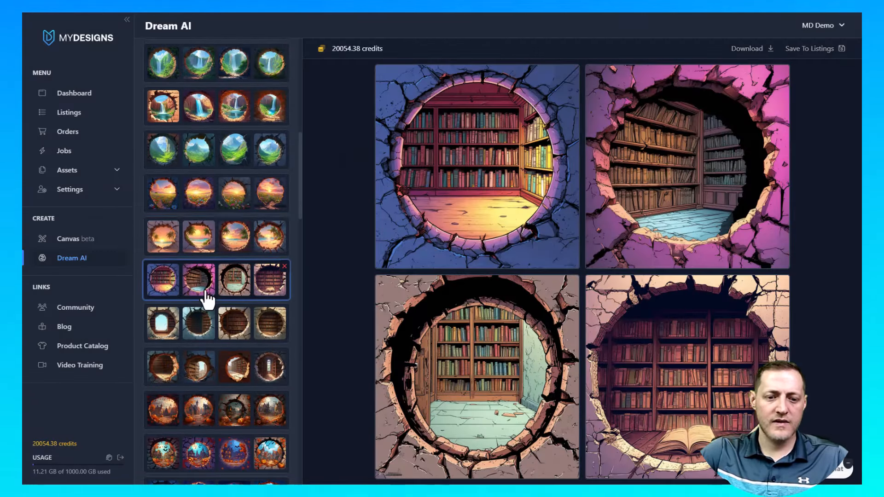
scroll(226, 295, "up", 1)
left_click(224, 356)
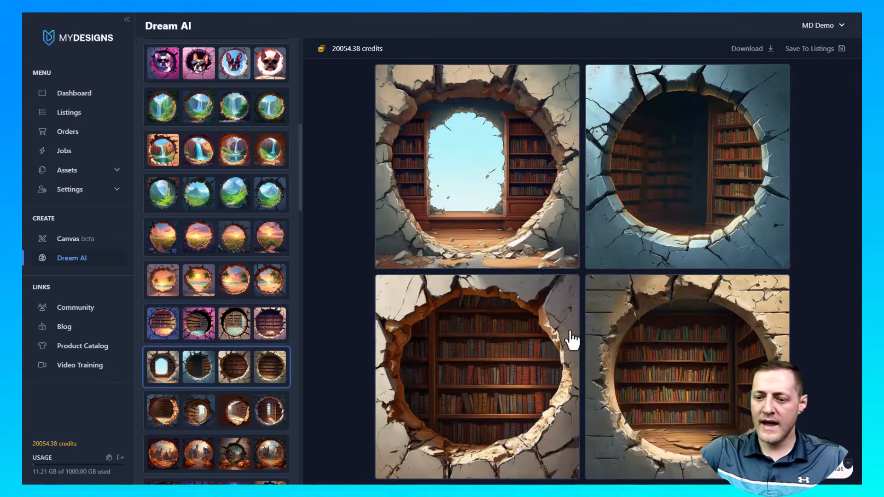
Save the tan brick-wall bookshelf image to the mug wraps collection as a new listing in the Primary File slot and confirm storing it.
left_click(812, 48)
left_click(442, 159)
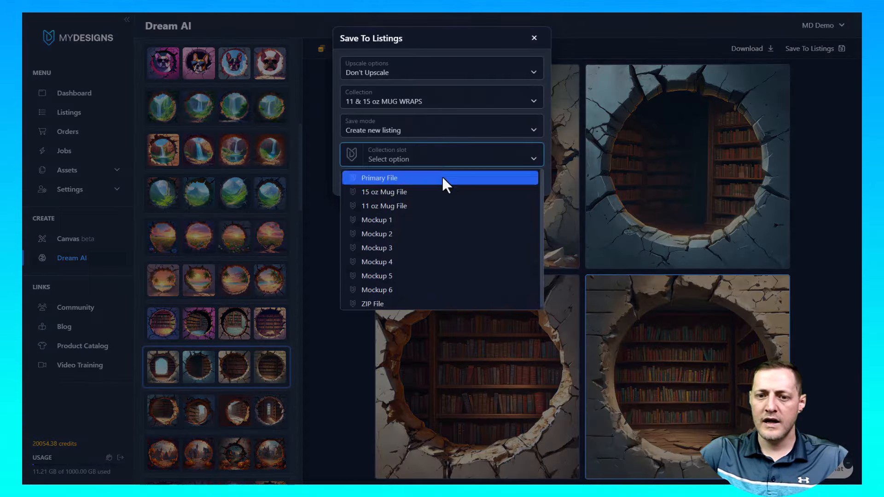
left_click(441, 175)
left_click(512, 181)
left_click(516, 93)
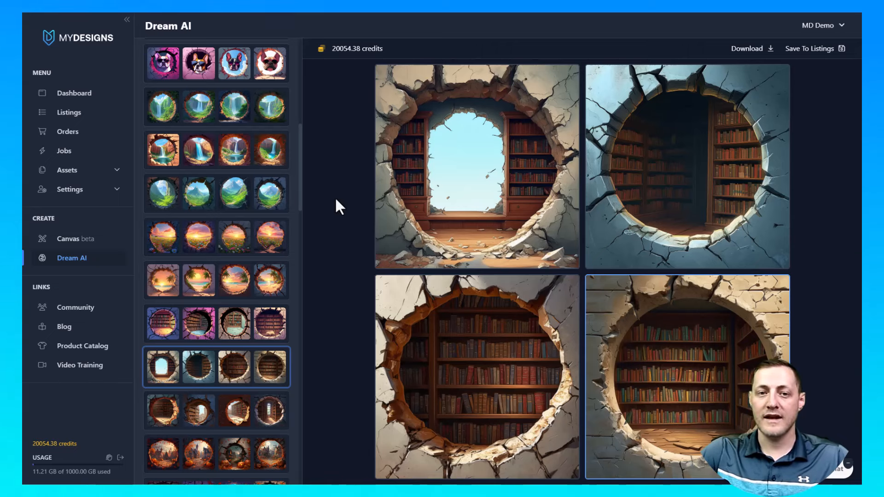
Open the 11 & 15 oz MUG WRAPS collection in Listings and look over the saved designs and their file slots.
left_click(69, 113)
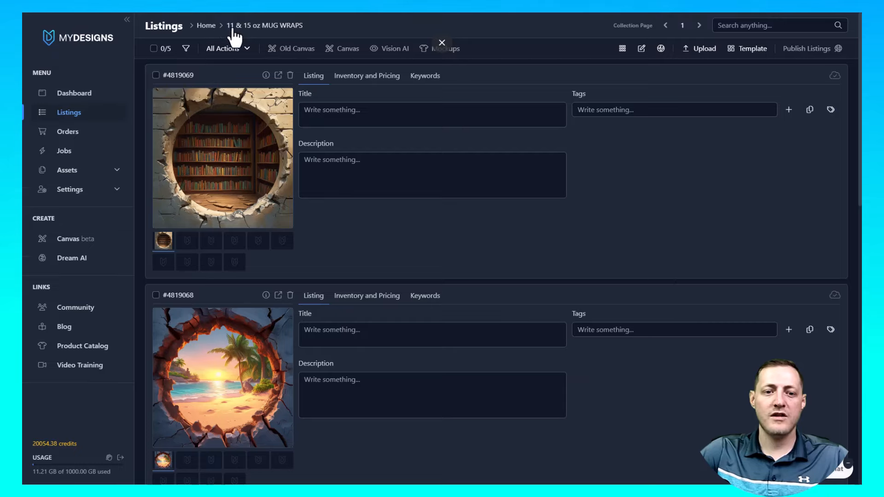
scroll(236, 144, "down", 20)
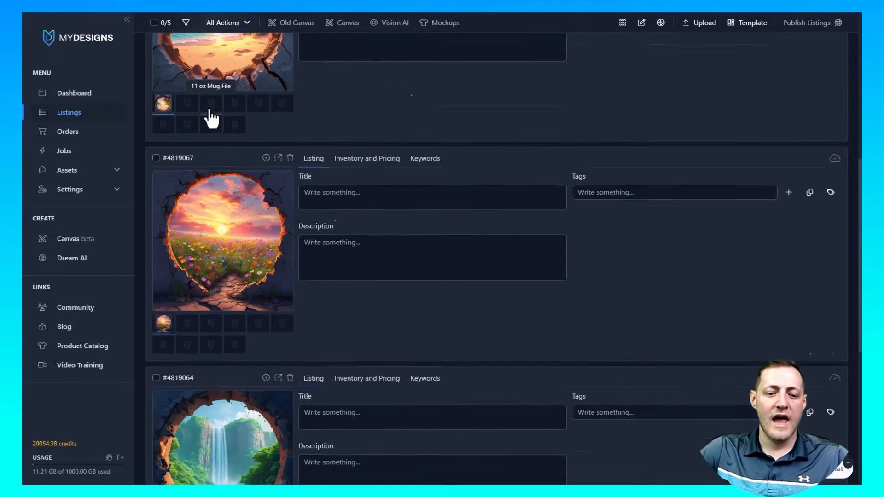
scroll(219, 333, "up", 20)
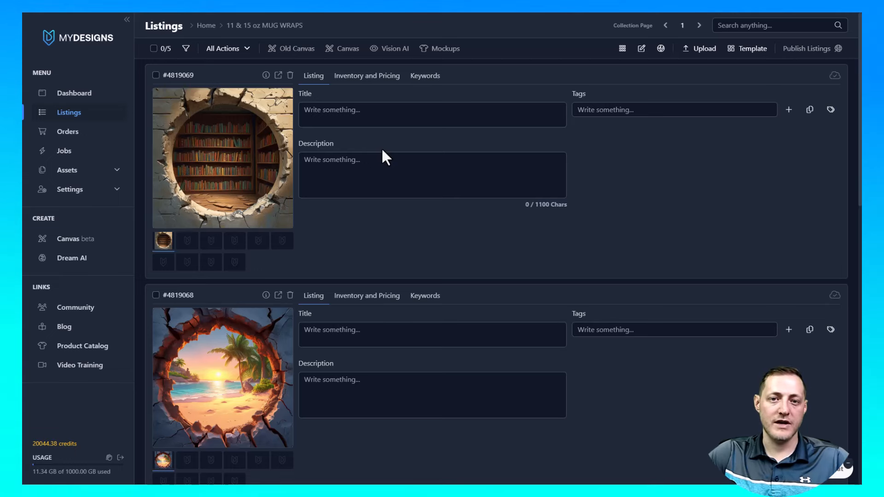
left_click(311, 120)
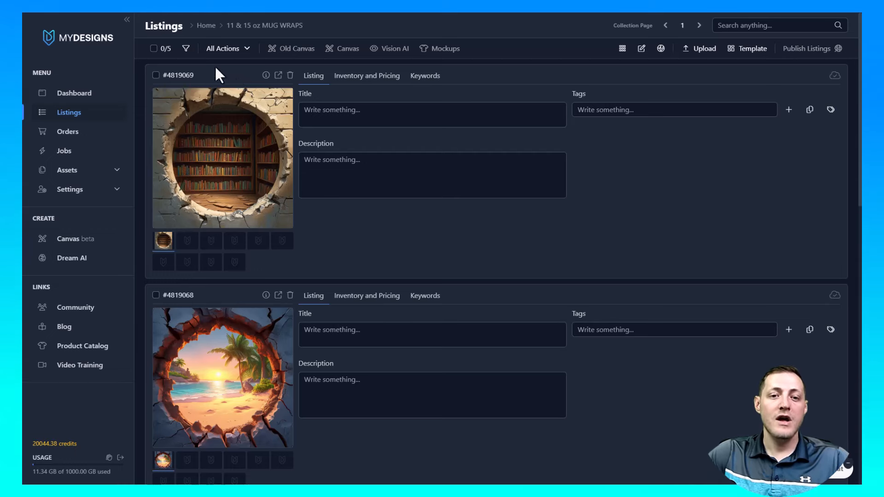
Select all listings in the mug wraps collection and check the selection through to the French bulldog design.
left_click(162, 49)
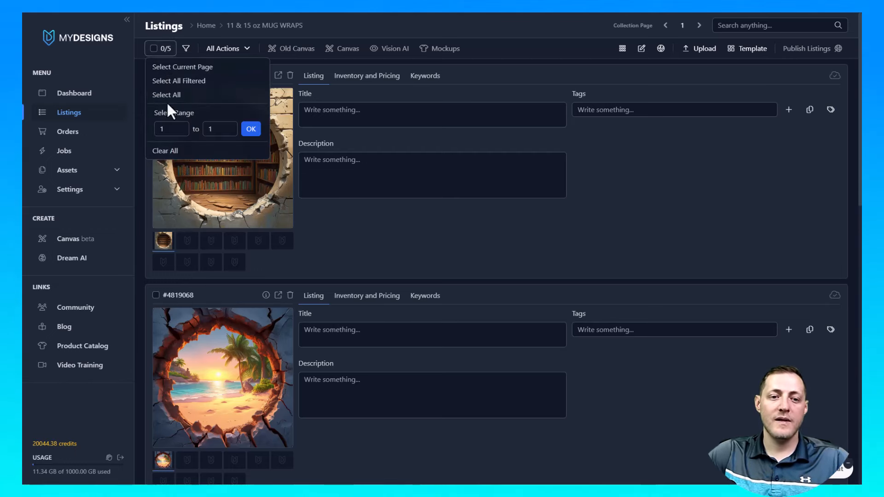
left_click(166, 95)
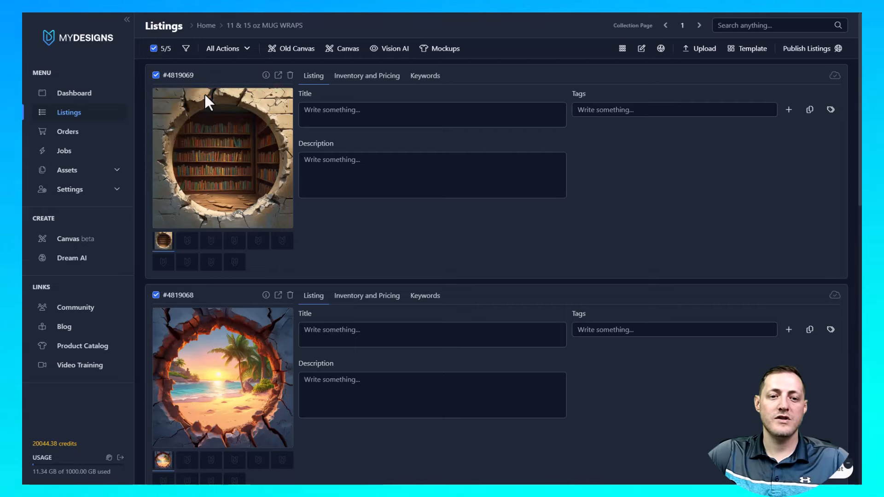
scroll(198, 74, "down", 10)
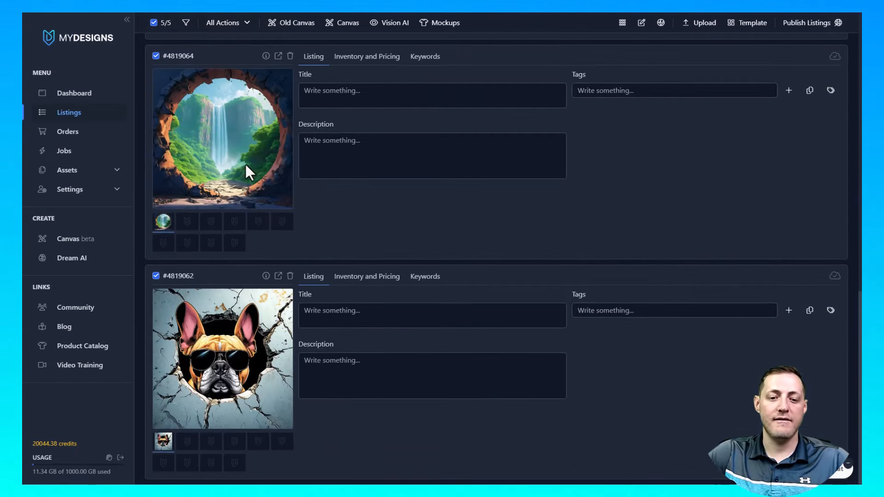
scroll(245, 162, "up", 10)
scroll(245, 152, "up", 1)
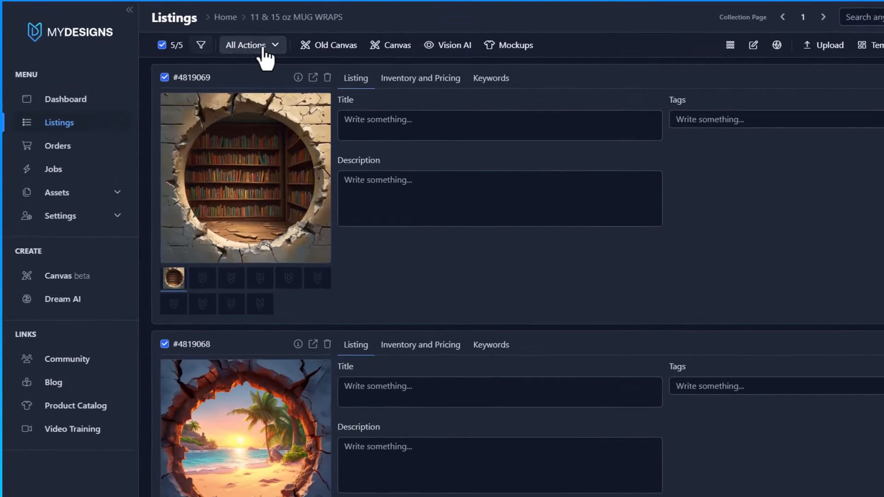
Open Upscale Image for the selected listings and examine the input size limit and the maximum upscaled width.
left_click(236, 49)
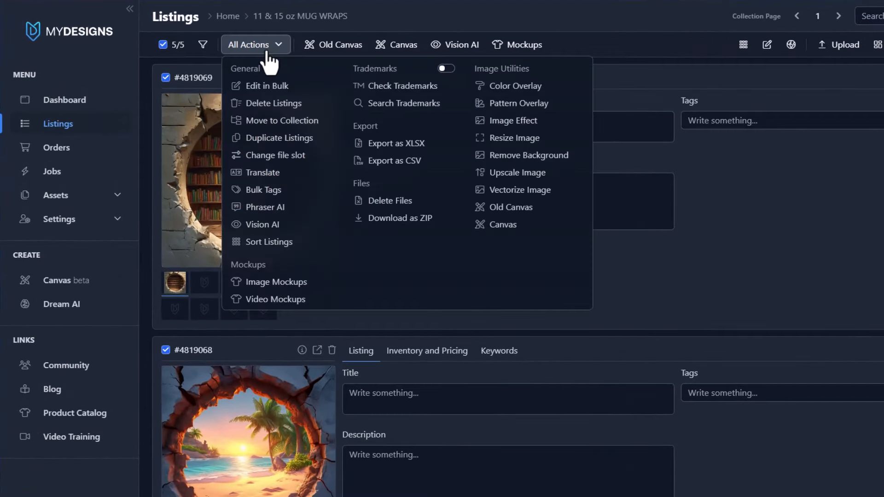
left_click(516, 181)
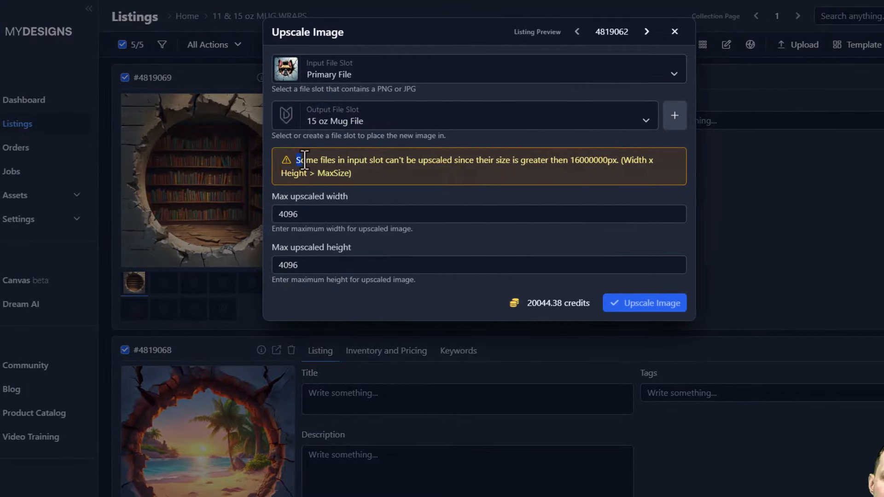
left_click_drag(304, 160, 366, 171)
left_click(534, 178)
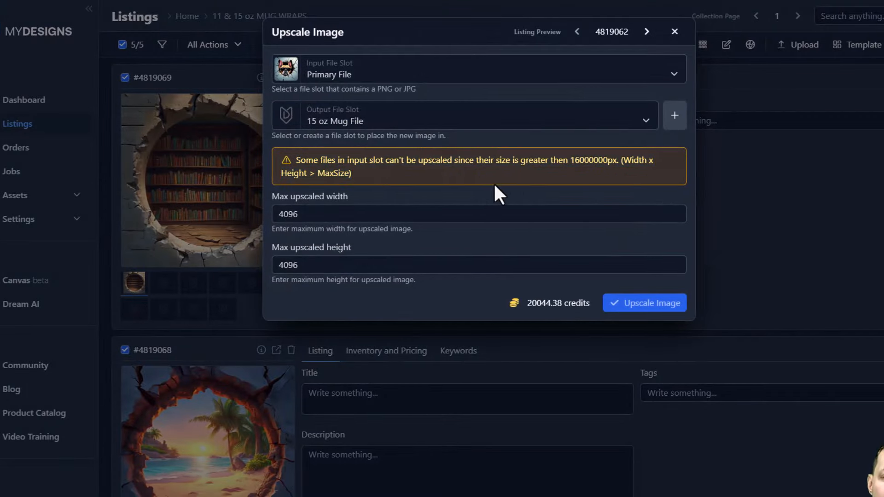
left_click_drag(304, 215, 284, 217)
left_click(367, 187)
Choose Primary File as both the input and output file slot for upscaling, and close the dialog without running it.
left_click(342, 82)
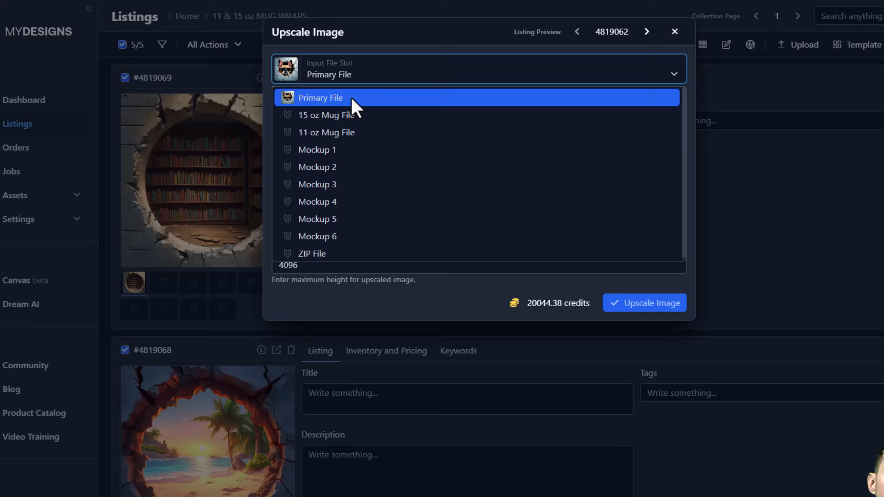
left_click(350, 97)
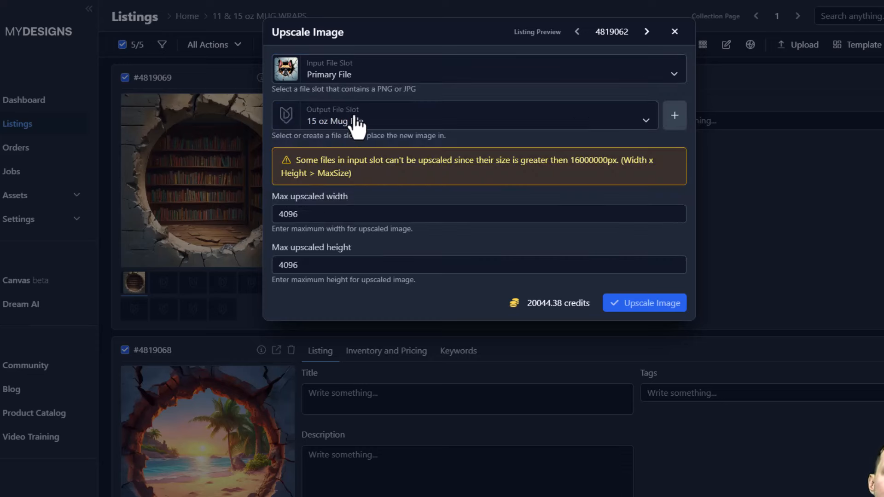
left_click(350, 120)
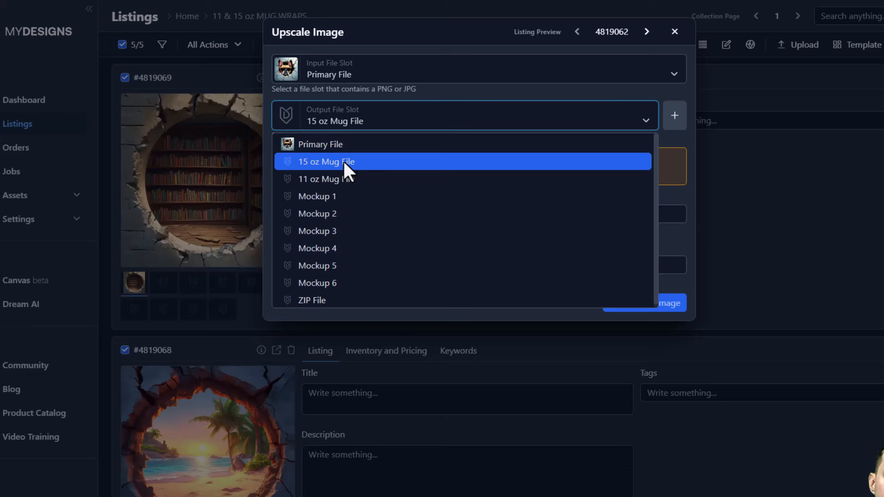
left_click(330, 145)
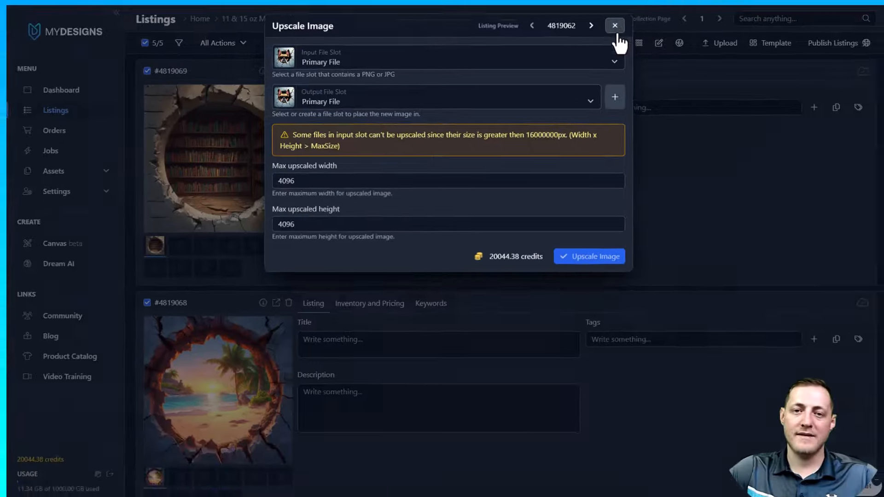
left_click(675, 33)
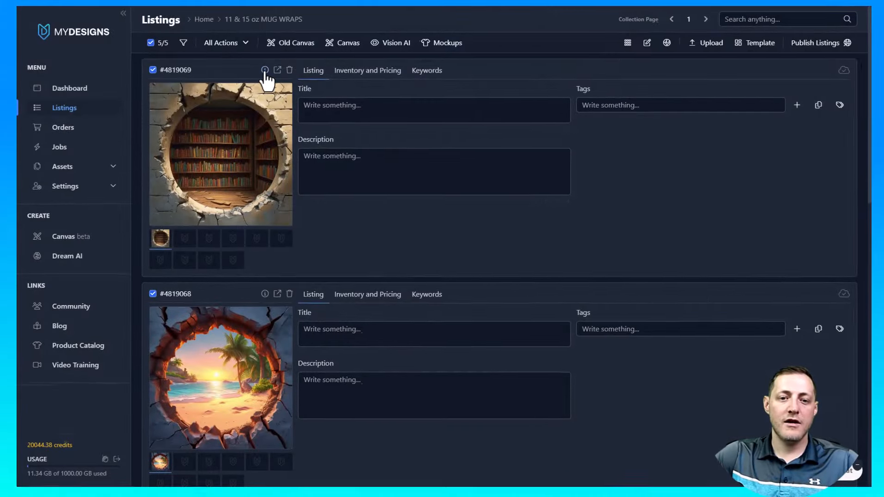
Show the listings' file details and check the image dimensions of the bookshelf and beach sunset designs.
left_click(265, 71)
mouse_move(183, 208)
left_mouse_down()
mouse_move(160, 209)
mouse_move(177, 209)
left_mouse_up()
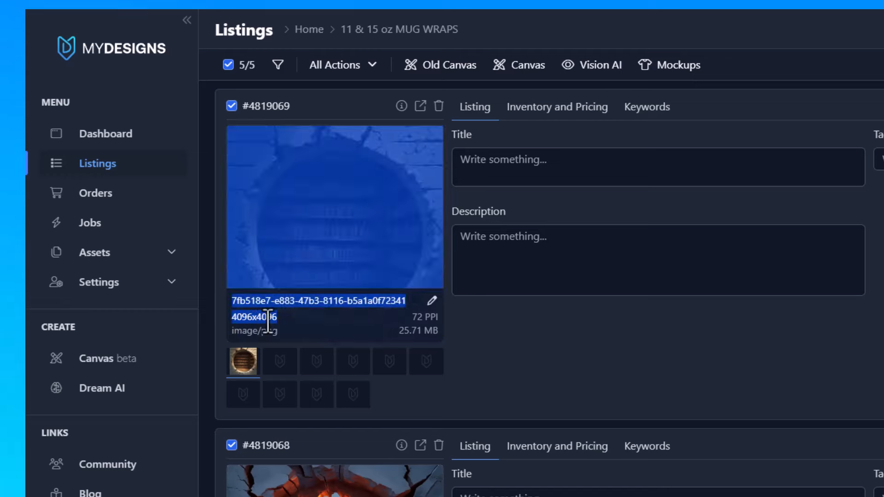
left_click(276, 317)
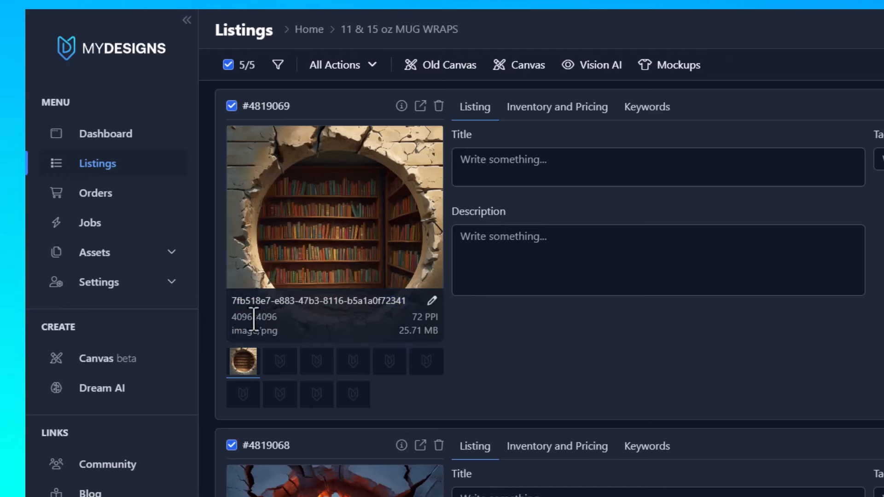
scroll(288, 322, "down", 2)
scroll(371, 283, "down", 6)
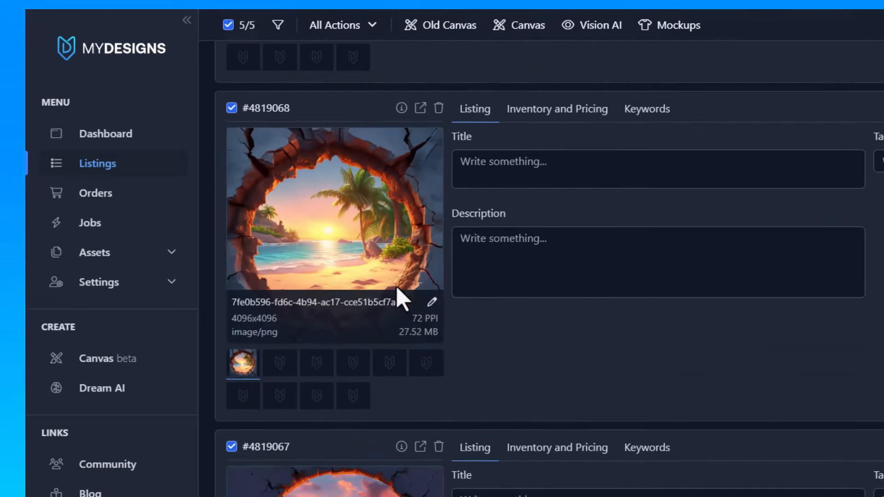
scroll(414, 317, "up", 5)
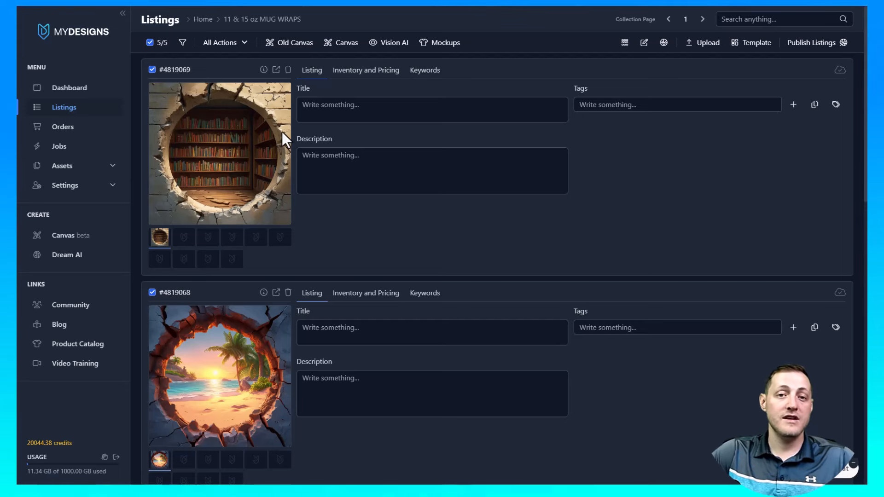
left_click(301, 102)
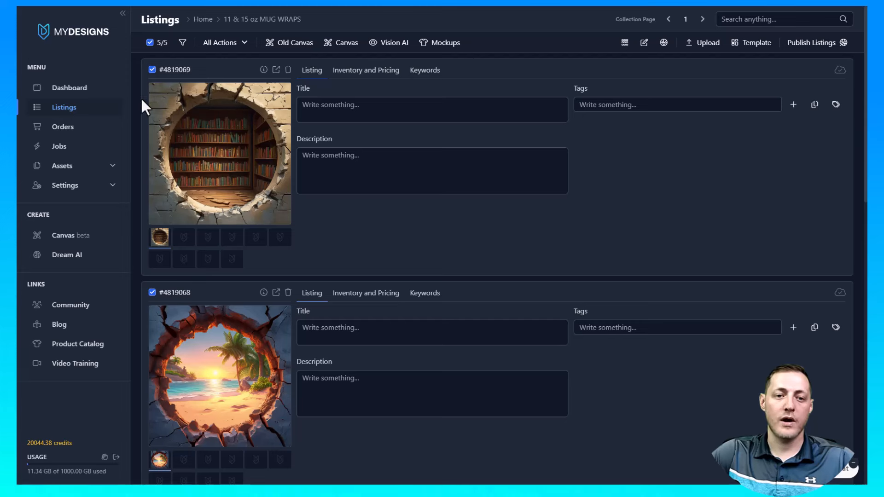
Select all listings in the mug wraps collection and open them in the new Canvas editor.
left_click(159, 42)
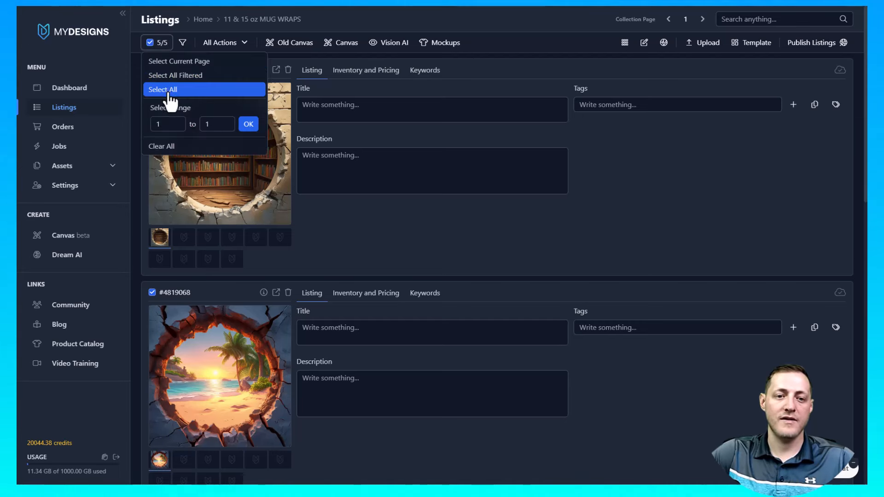
left_click(165, 93)
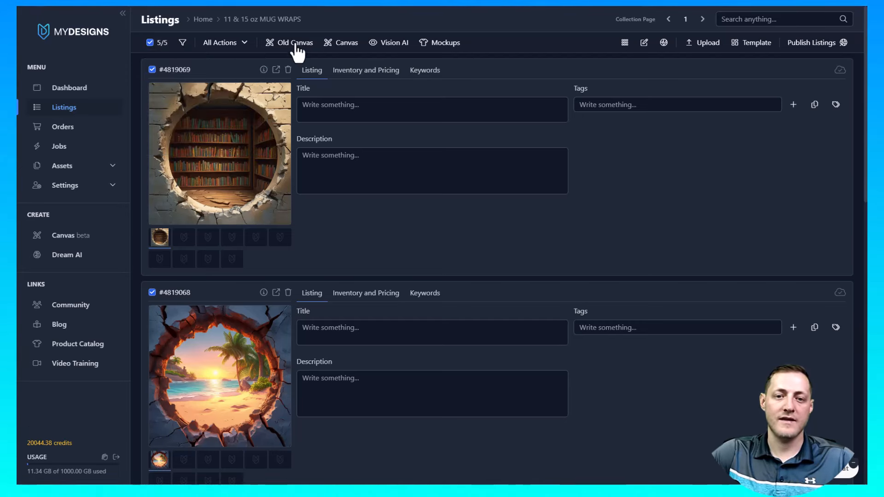
left_click(345, 46)
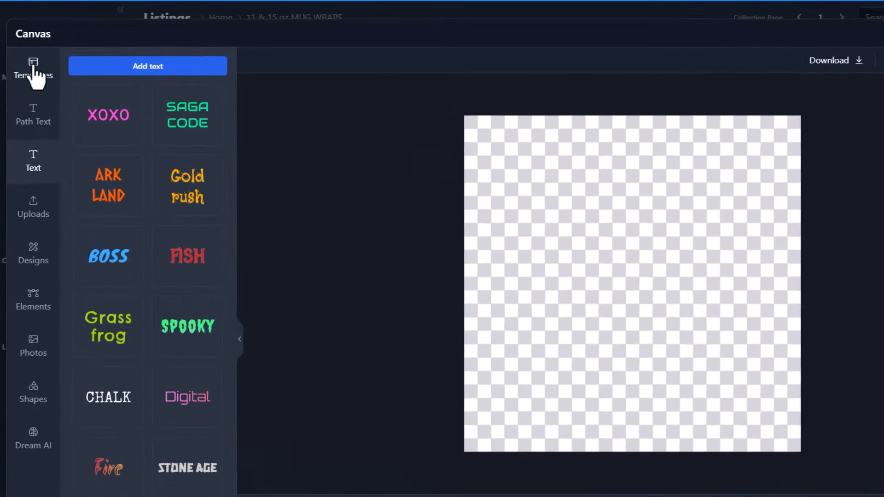
Create a custom-size canvas template with a width of 2700 and a height of 1200.
left_click(34, 69)
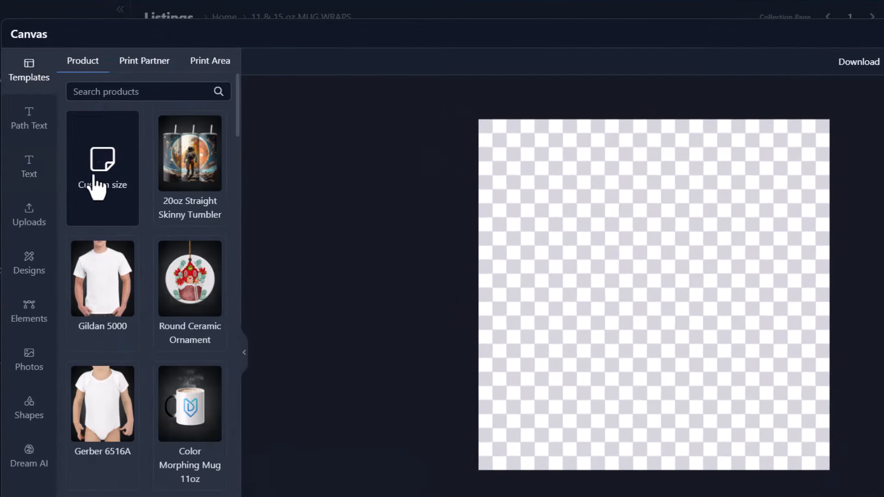
left_click(102, 170)
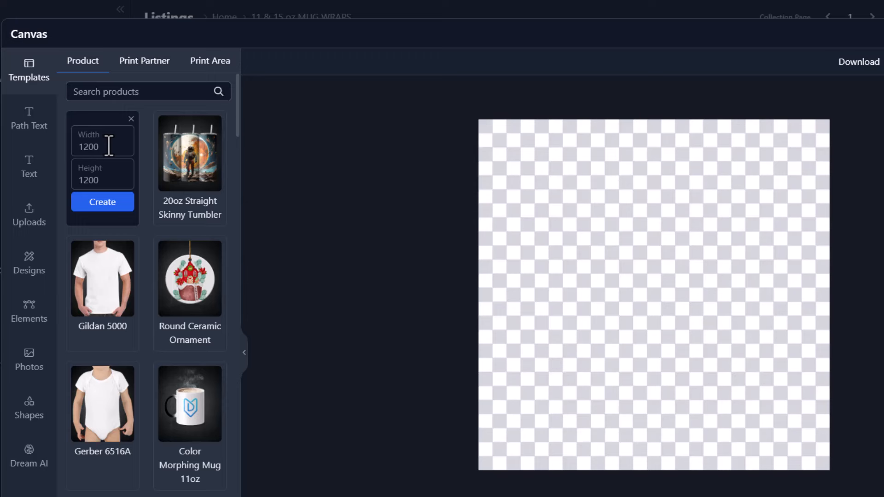
left_click(108, 148)
key("Tab")
type("0")
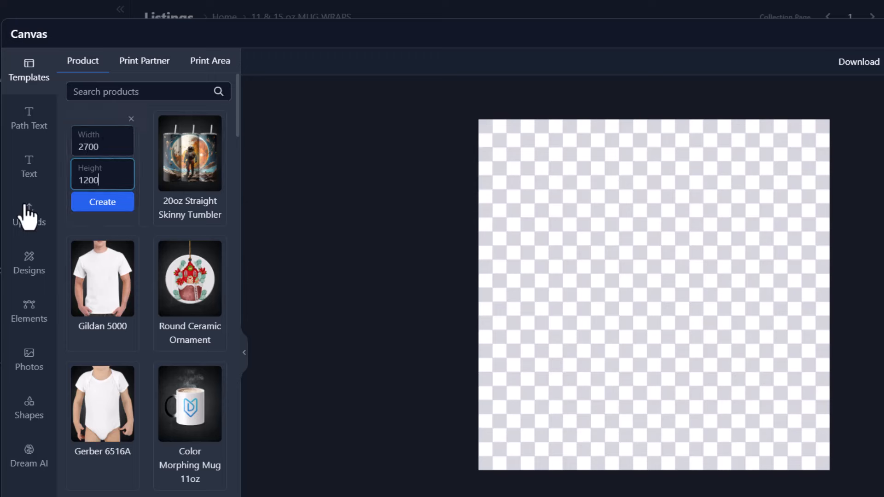
left_click(107, 206)
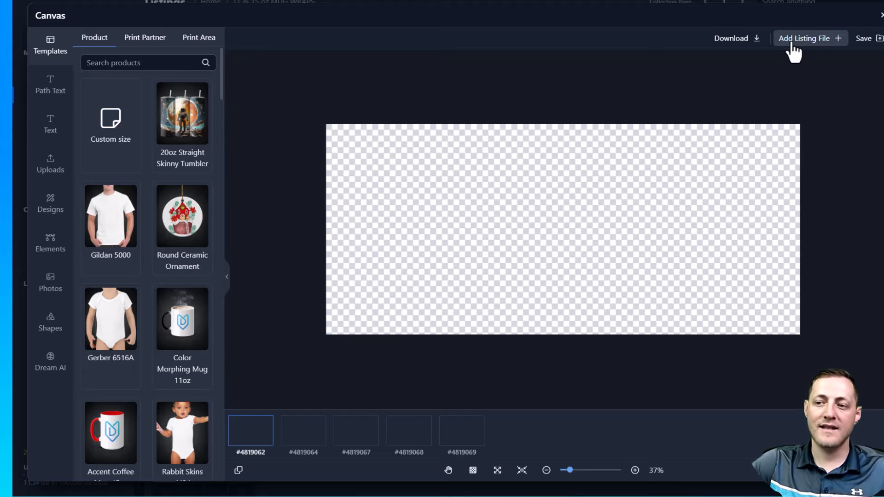
Add the Primary File image to the canvases of all listings and deselect the placed image.
left_click(812, 42)
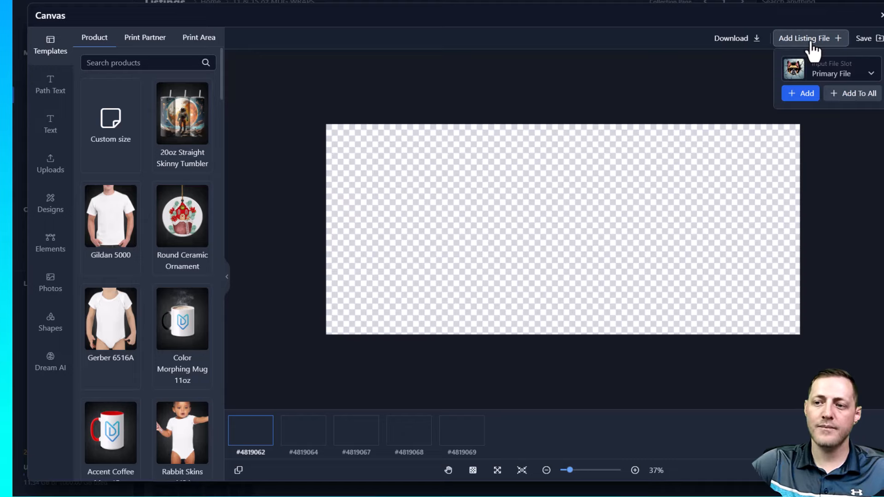
left_click(831, 74)
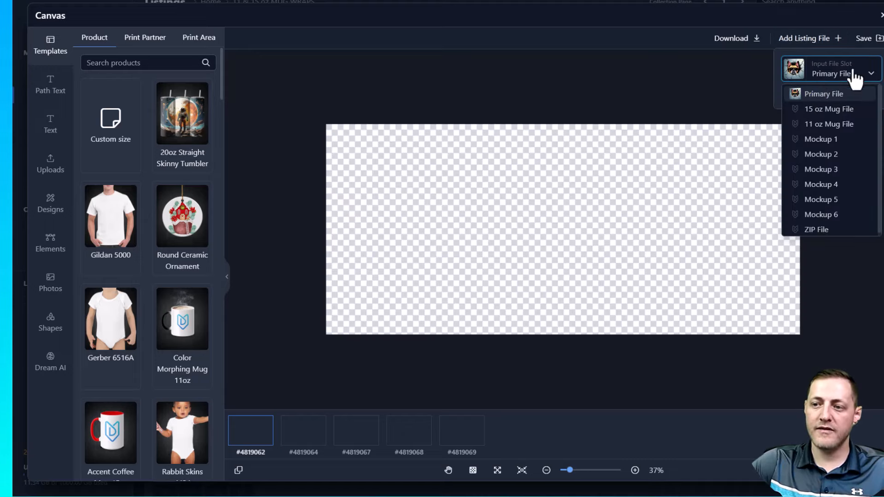
left_click(820, 94)
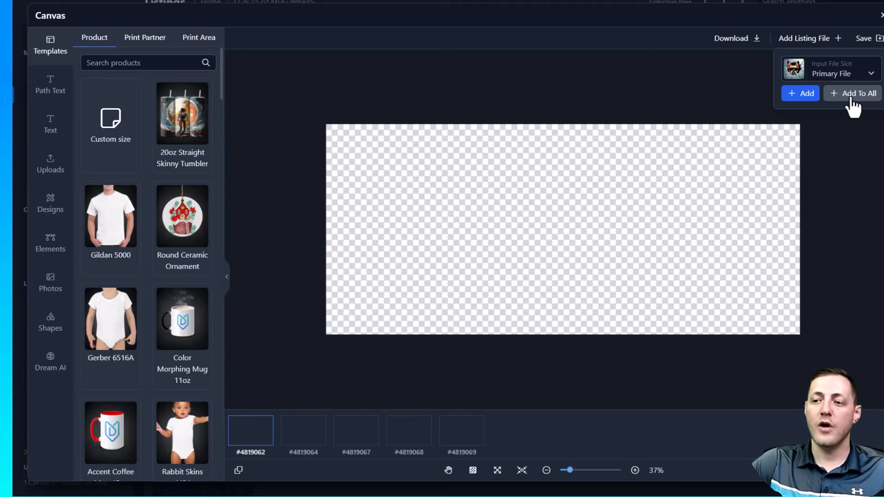
left_click(851, 99)
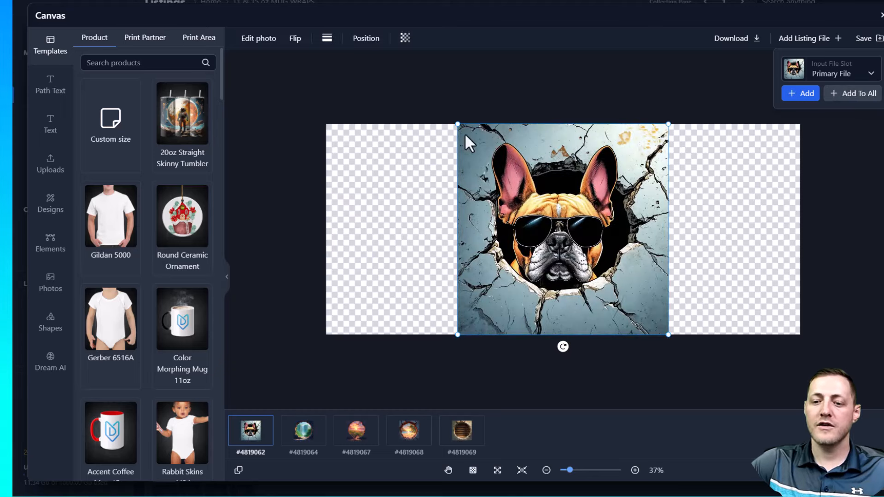
left_click(818, 194)
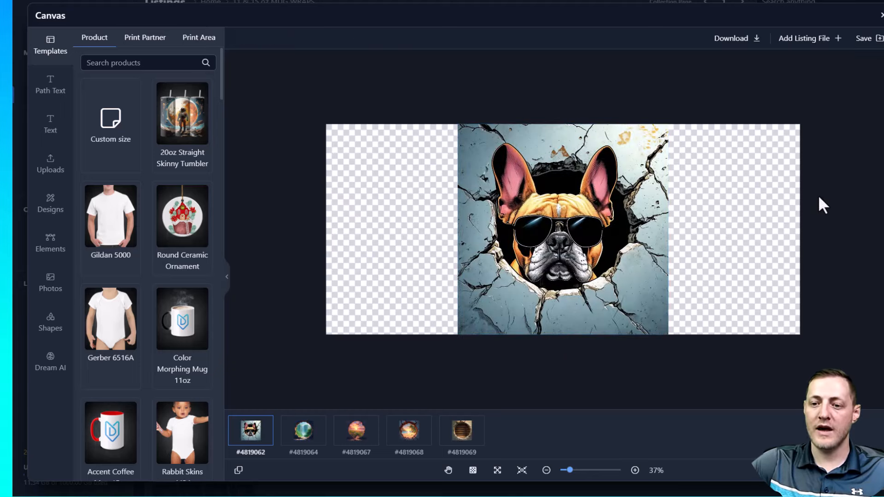
Look through the placed image on each listing's canvas and return to the French bulldog design.
left_click(603, 209)
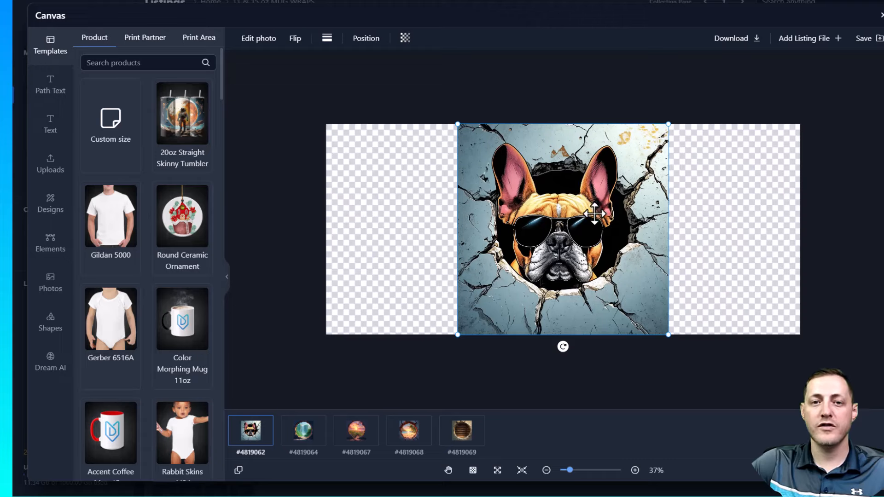
left_click(299, 440)
left_click(364, 441)
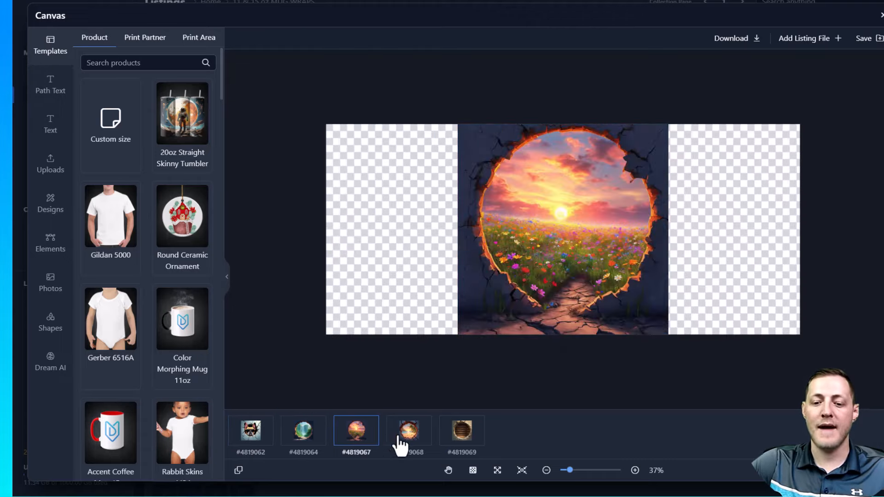
left_click(404, 438)
left_click(458, 443)
left_click(265, 443)
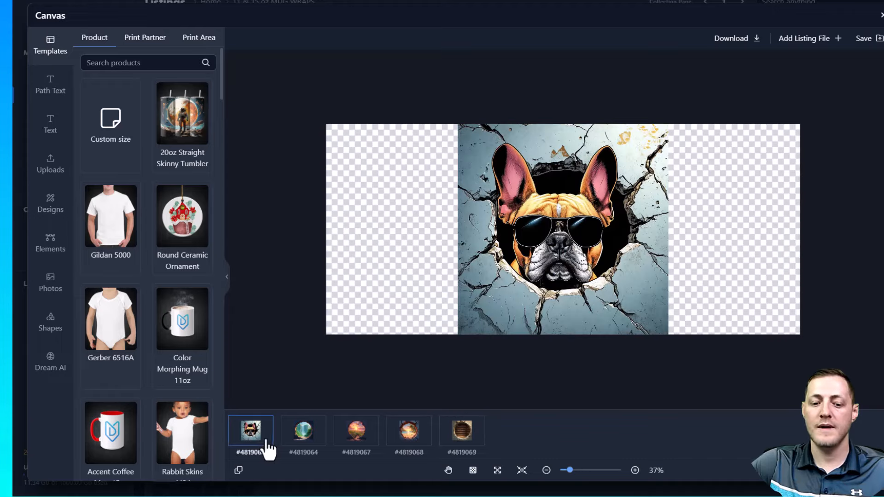
Move the French bulldog image to the canvas's left side and align it flush with the left edge.
left_click_drag(555, 197, 427, 197)
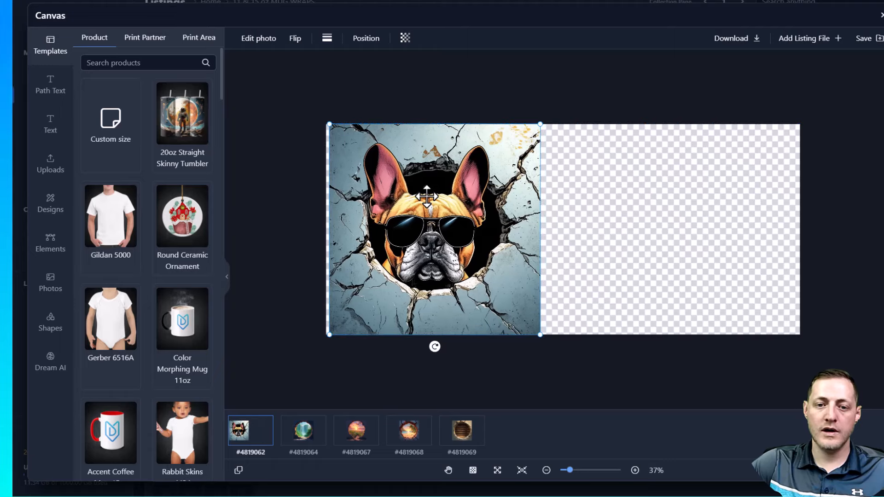
left_click(267, 42)
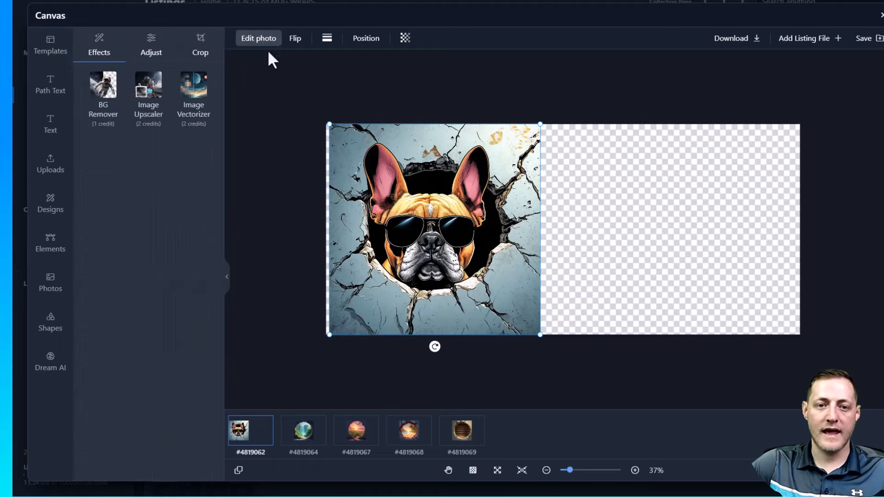
left_click(365, 40)
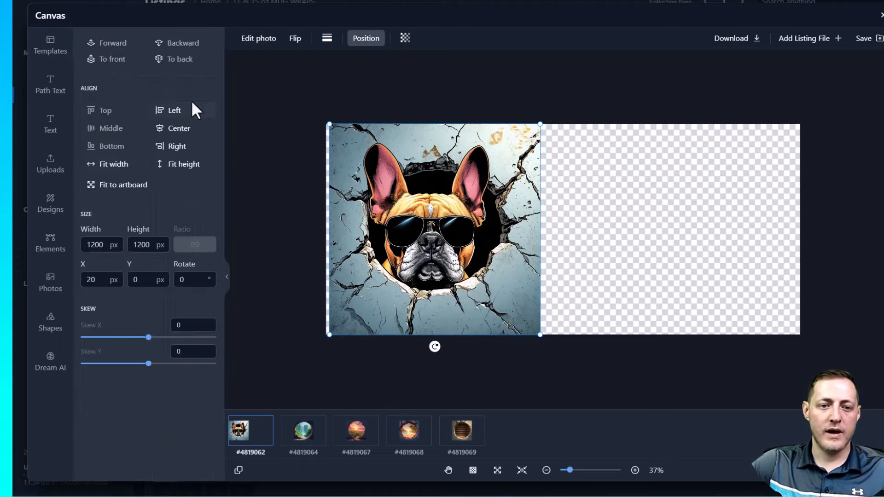
left_click(178, 112)
left_click(193, 131)
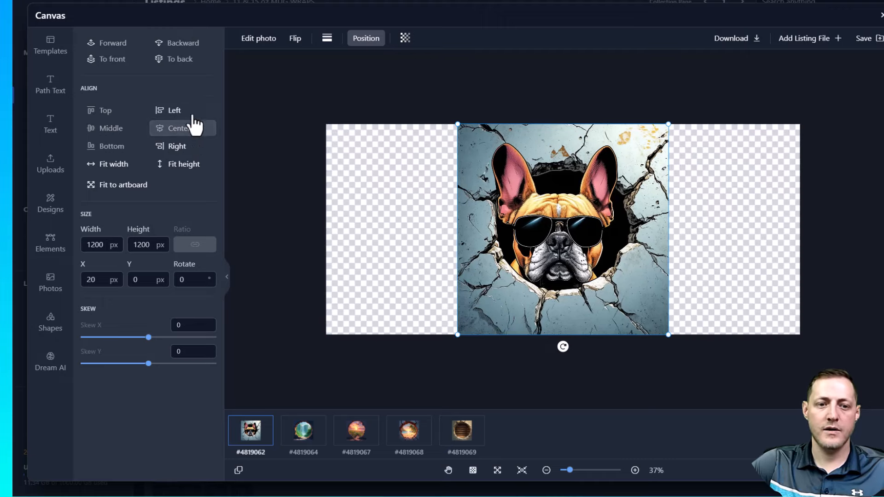
left_click(185, 112)
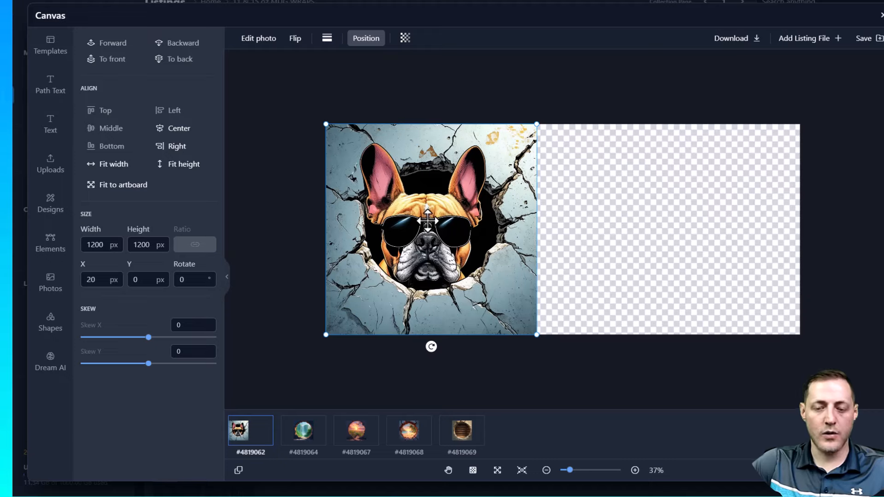
Duplicate the French bulldog image to the canvas's right side and set the left image's width to 1355 px.
left_click_drag(427, 222, 688, 218)
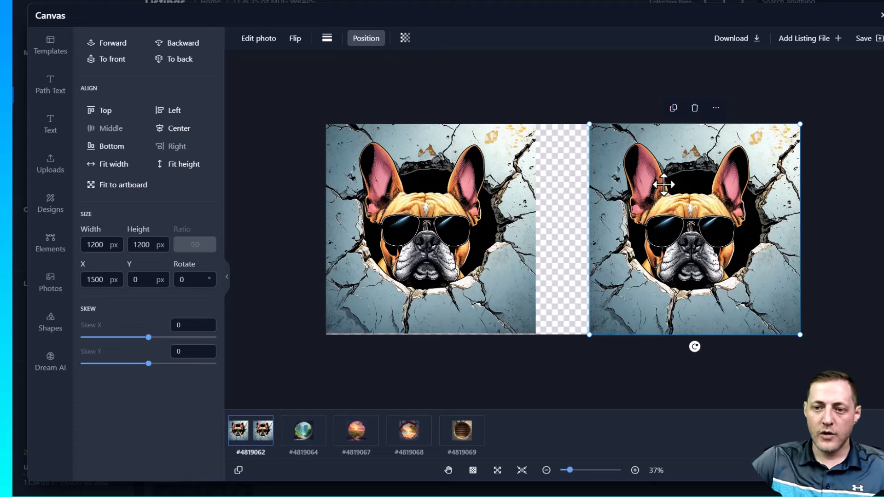
left_click(485, 148)
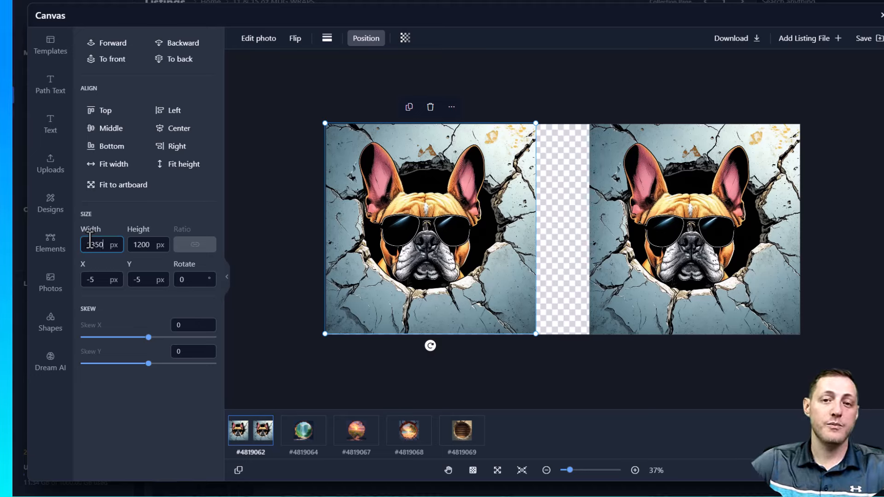
key("BackSpace")
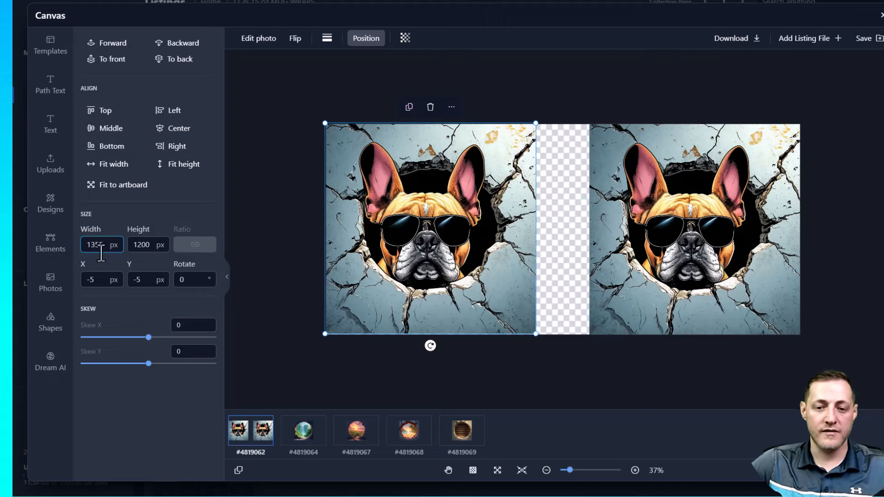
key("Return")
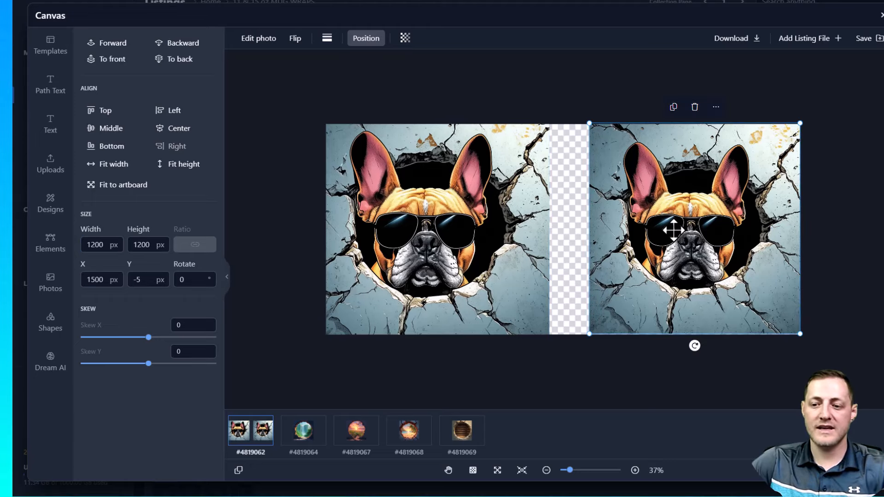
Delete the smaller right copy and place a duplicate of the enlarged bulldog image on the canvas's right side.
left_click(666, 225)
key("Delete")
left_click(470, 210)
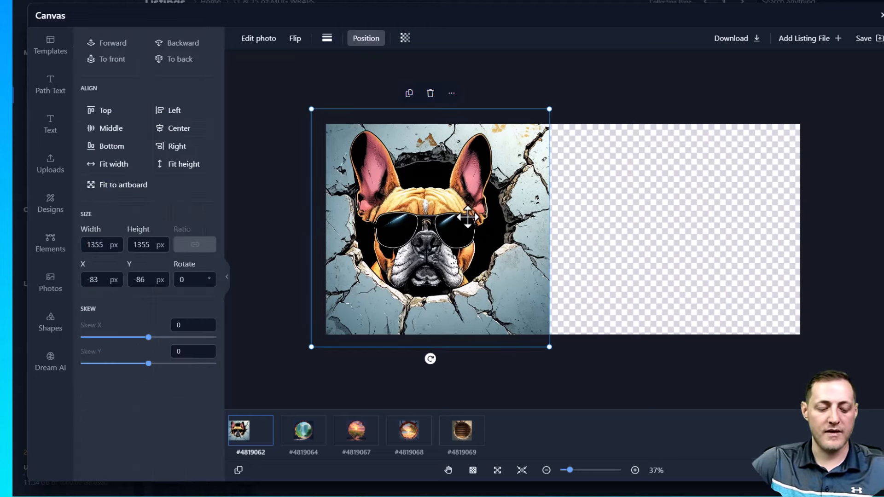
left_click_drag(468, 217, 718, 224)
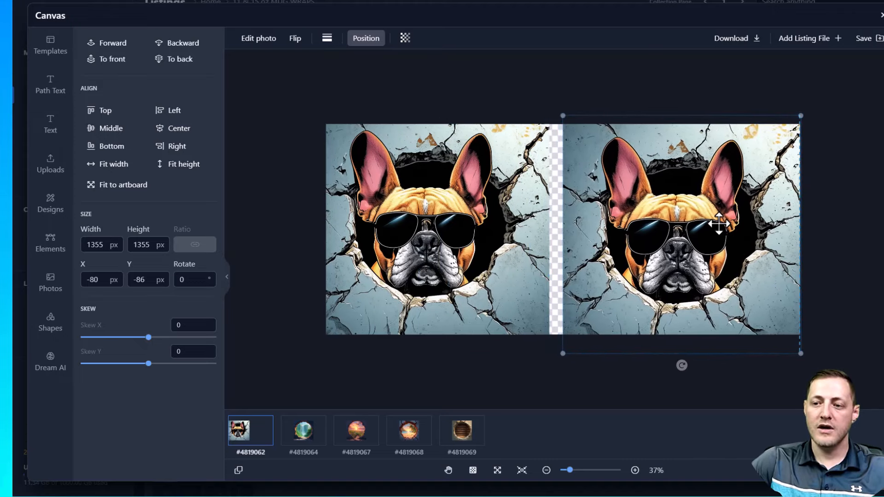
Align the left bulldog image to the middle and left edge of the canvas.
left_click(444, 186)
left_click(371, 44)
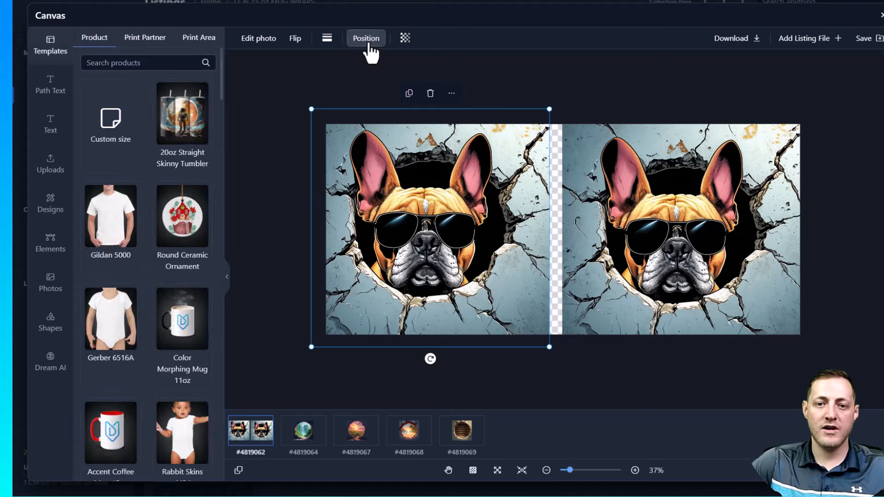
left_click(373, 46)
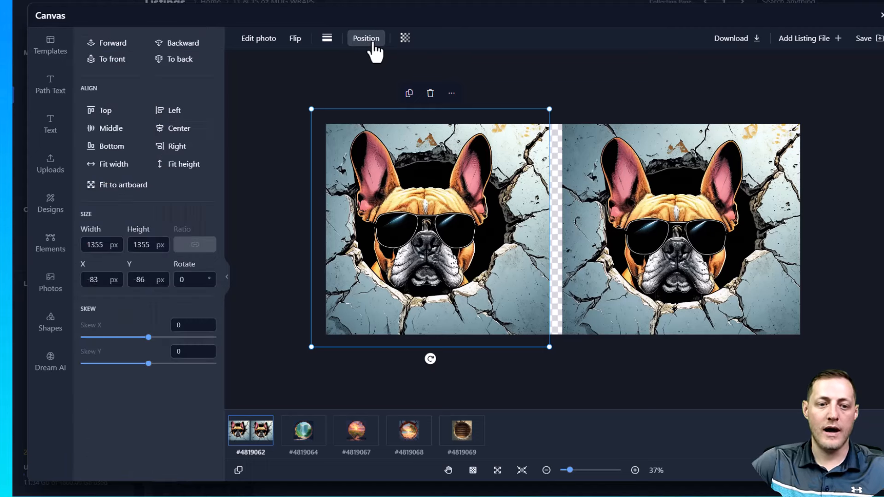
left_click(123, 131)
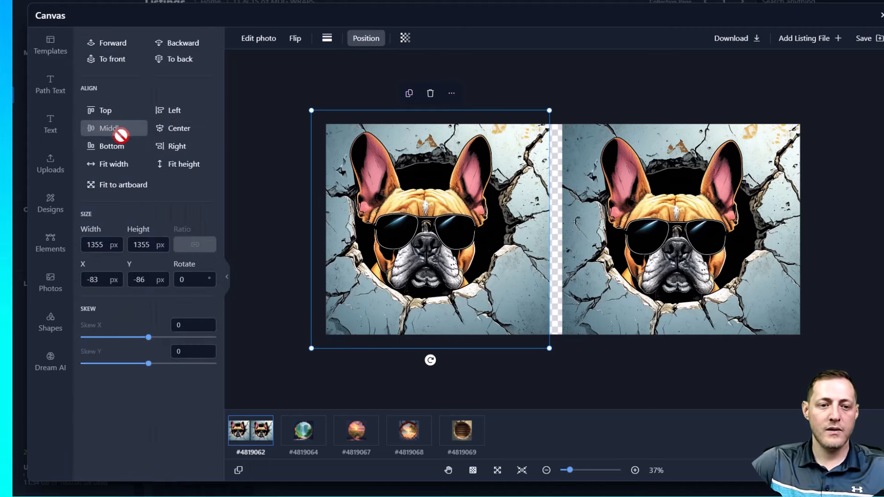
left_click(174, 116)
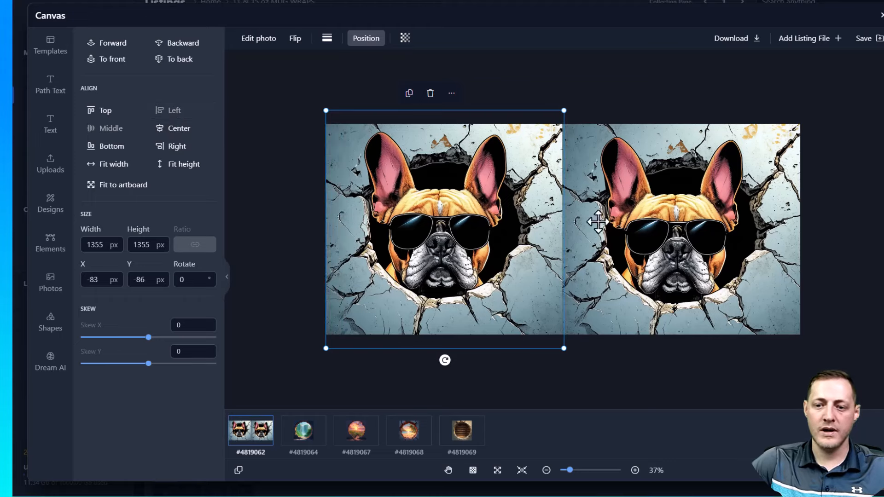
Align the right bulldog image to the middle and right edge of the canvas, and deselect it.
left_click(631, 226)
left_click(110, 133)
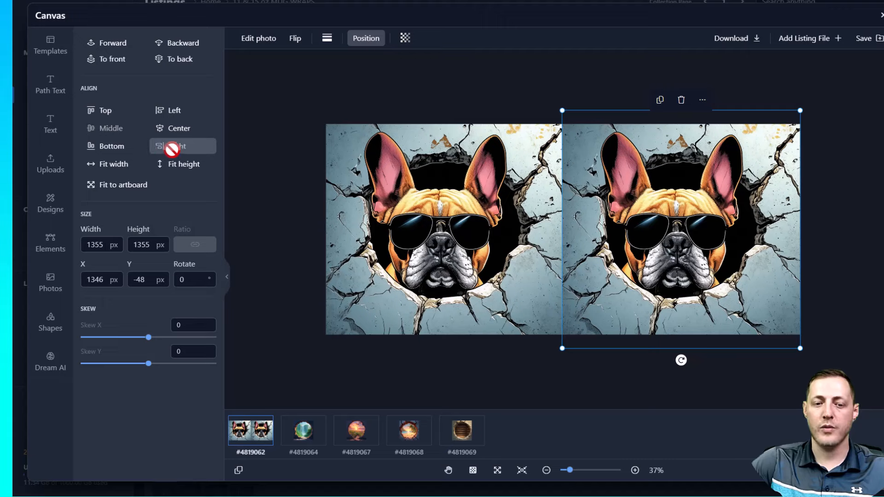
left_click(864, 194)
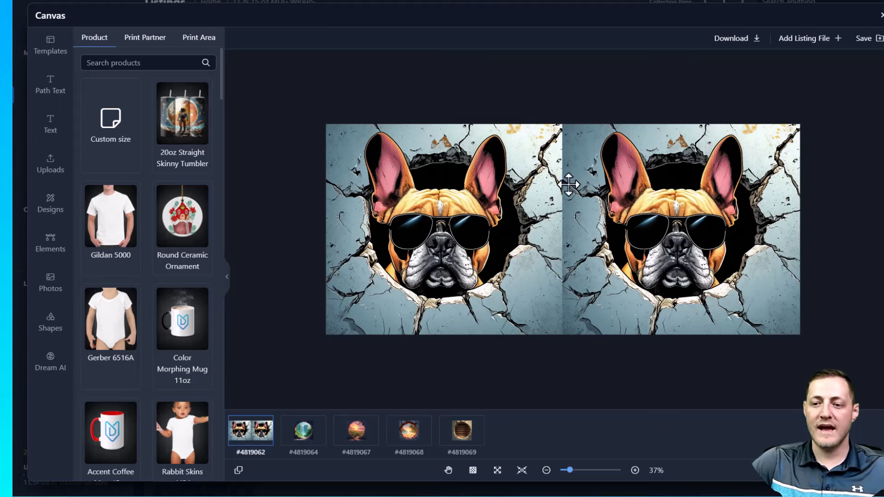
Flip the right bulldog image horizontally and deselect it.
left_click(649, 202)
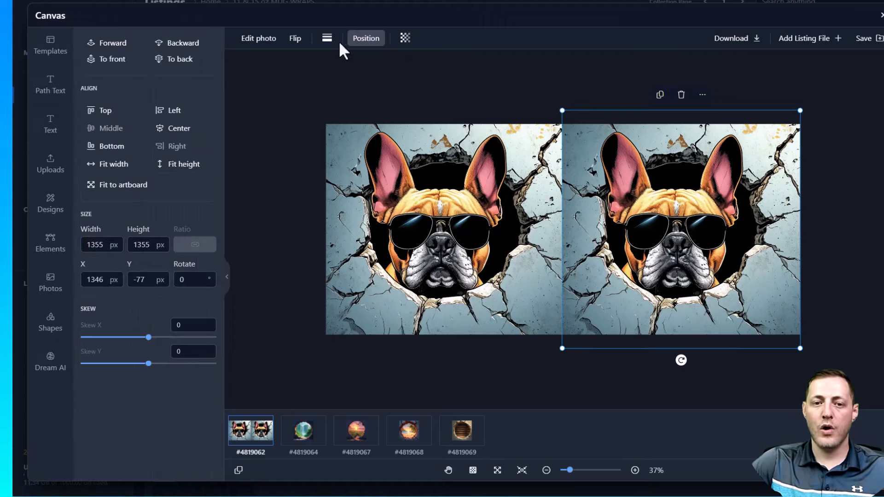
left_click(295, 38)
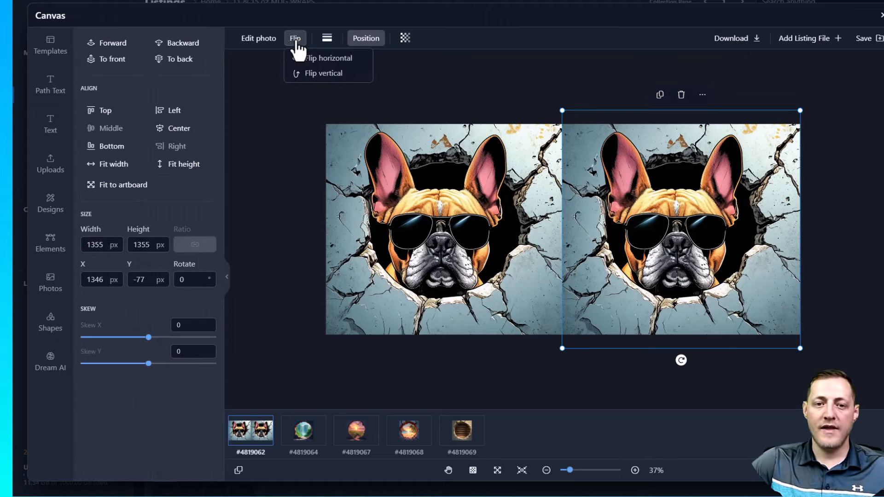
left_click(329, 60)
left_click(805, 192)
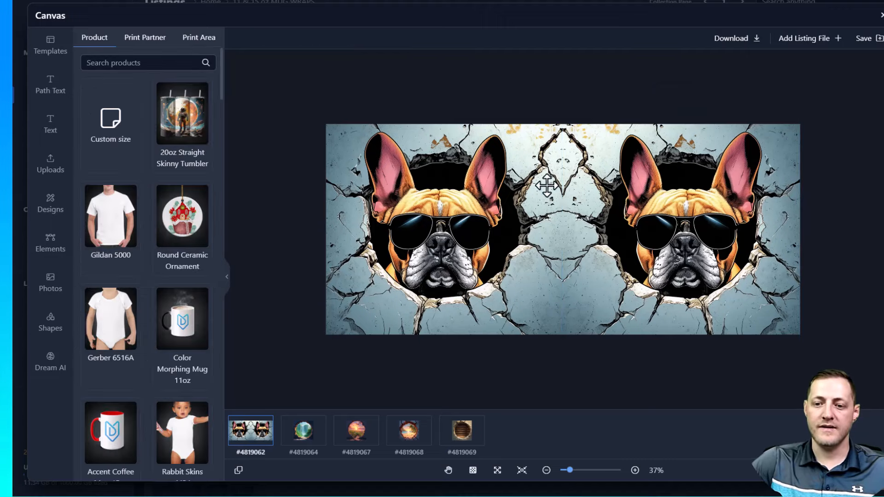
Flip the right bulldog image back to its original, unmirrored orientation.
left_click(715, 231)
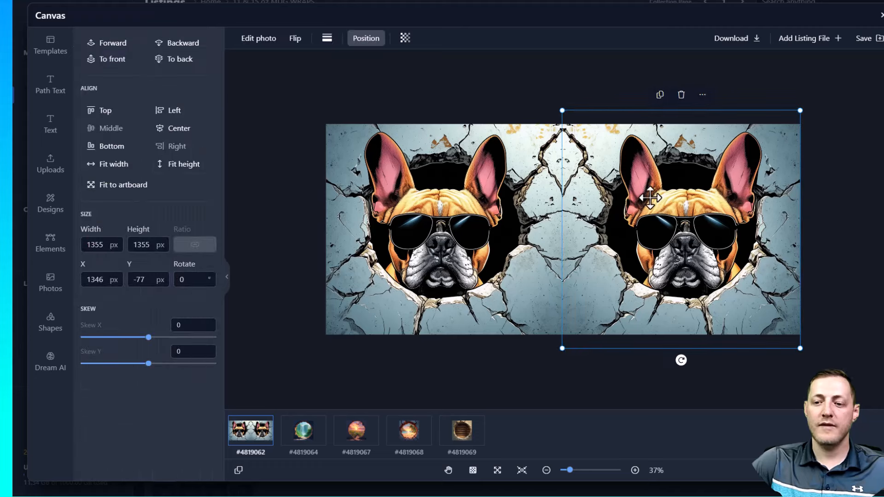
left_click(295, 39)
left_click(320, 74)
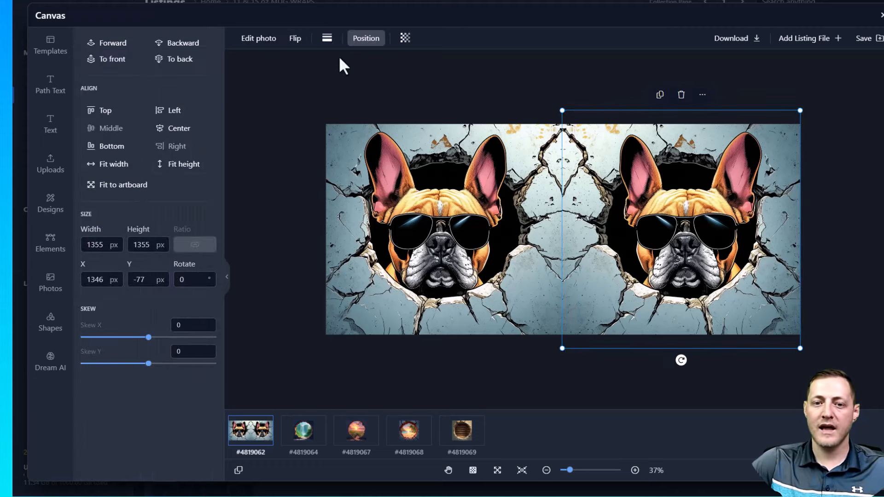
left_click(295, 39)
left_click(319, 58)
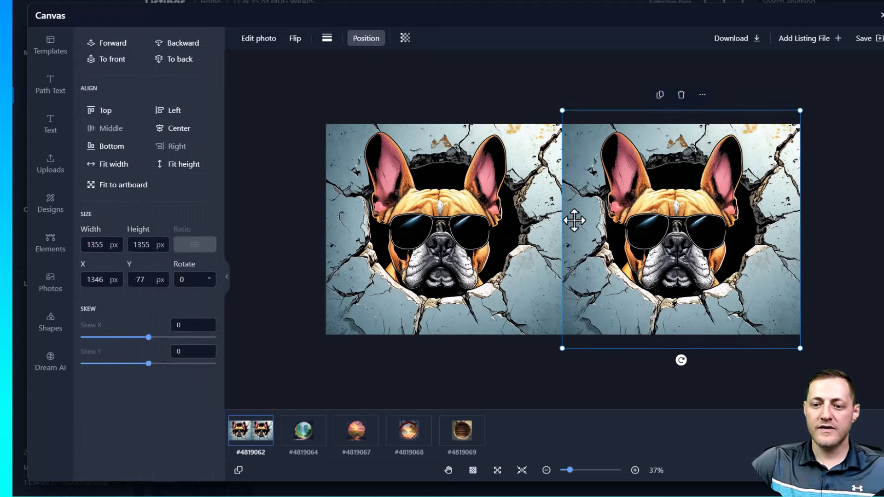
Mirror the right bulldog image horizontally so the wall cracks meet at the seam, and deselect it.
left_click(538, 244)
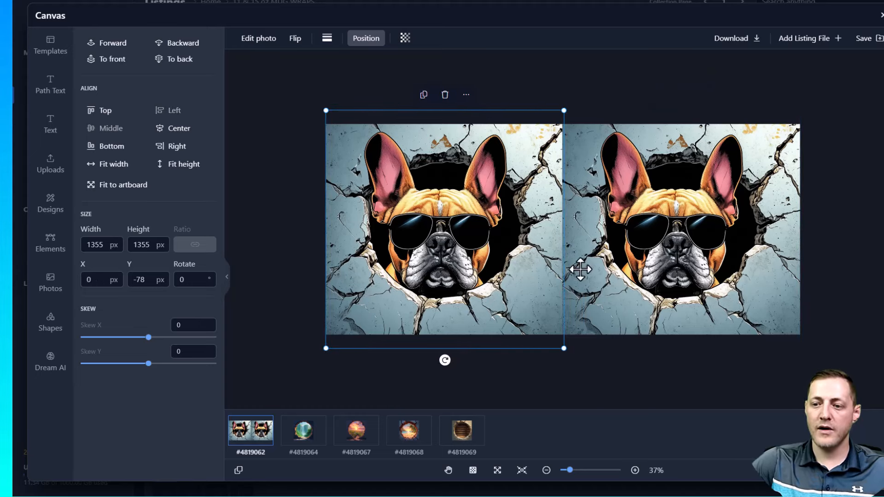
left_click(647, 194)
left_click(295, 39)
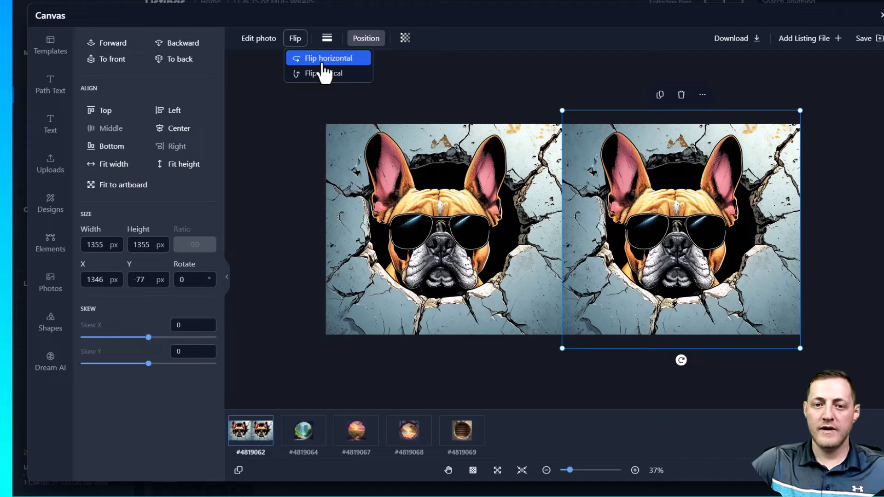
left_click(329, 58)
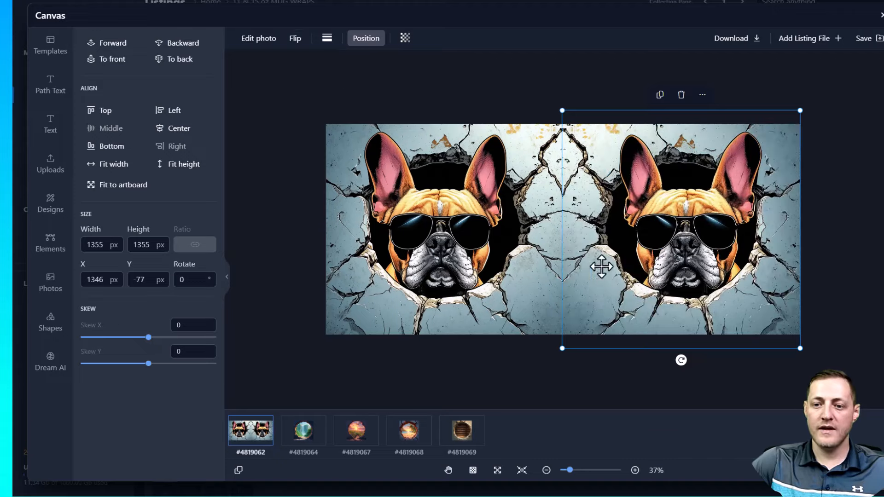
left_click(802, 203)
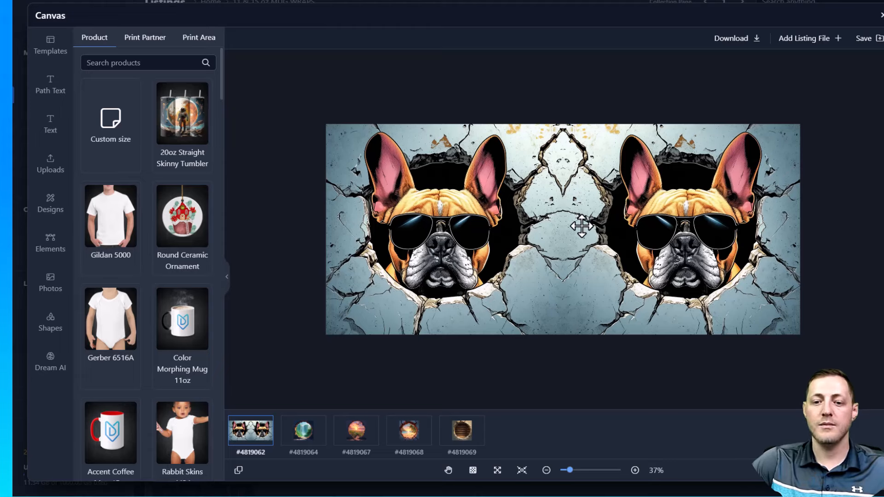
Check the image layout on the other listings' canvases and return to the French bulldog design.
left_click(312, 437)
left_click(368, 440)
left_click(412, 440)
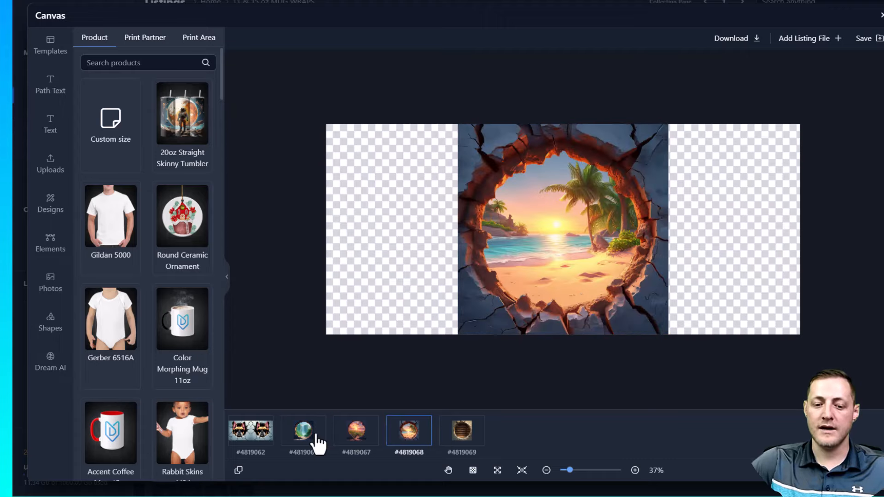
left_click(317, 436)
left_click(464, 435)
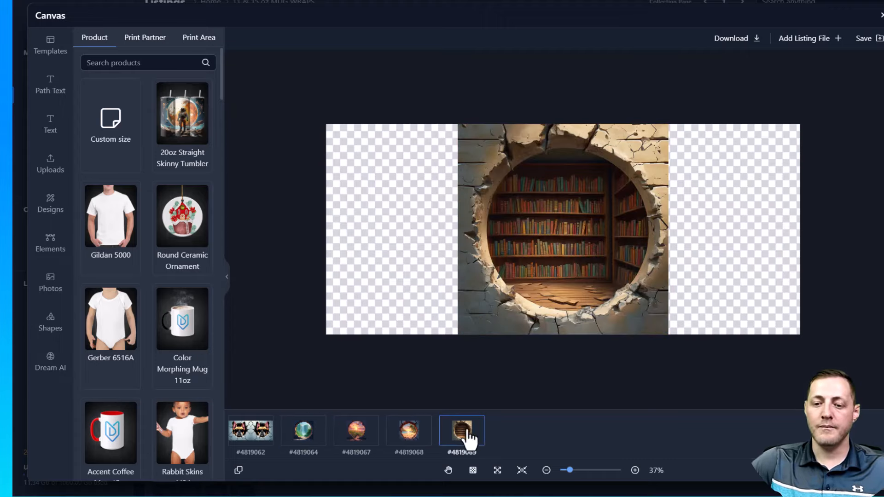
left_click(255, 436)
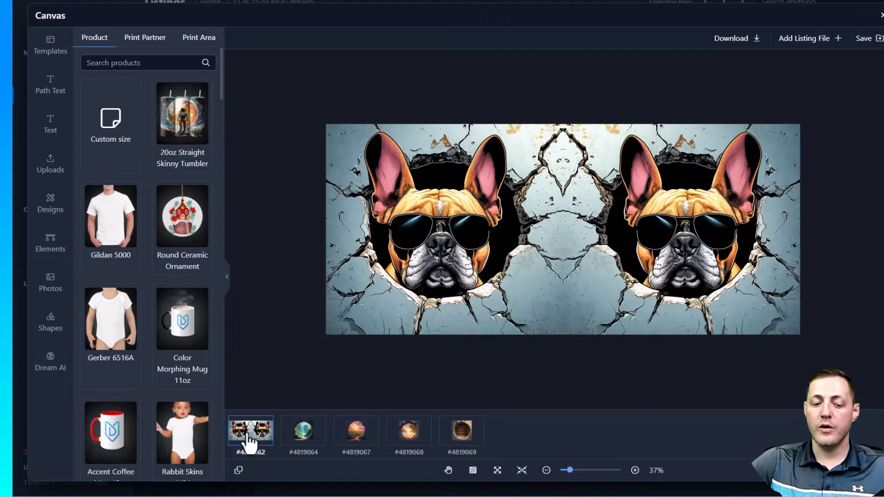
Sync the left and right bulldog images so their layout applies to all other listings' canvases.
left_click(422, 238)
right_click(423, 241)
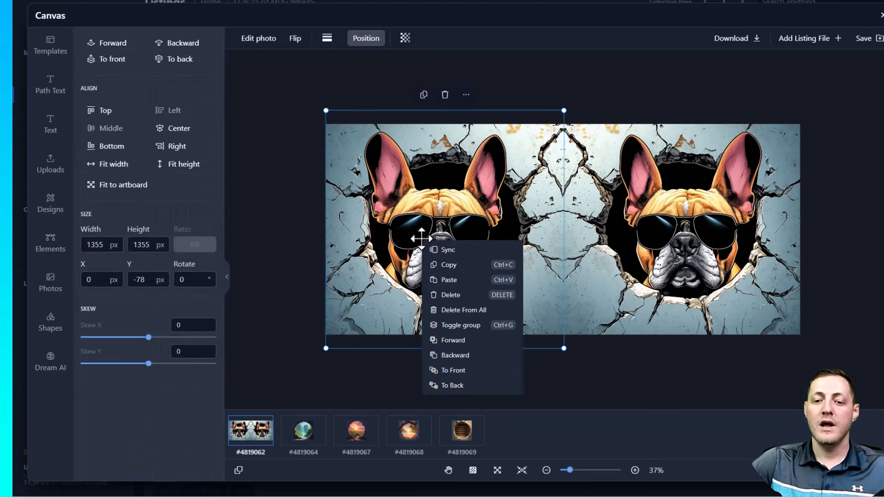
left_click(454, 253)
right_click(609, 226)
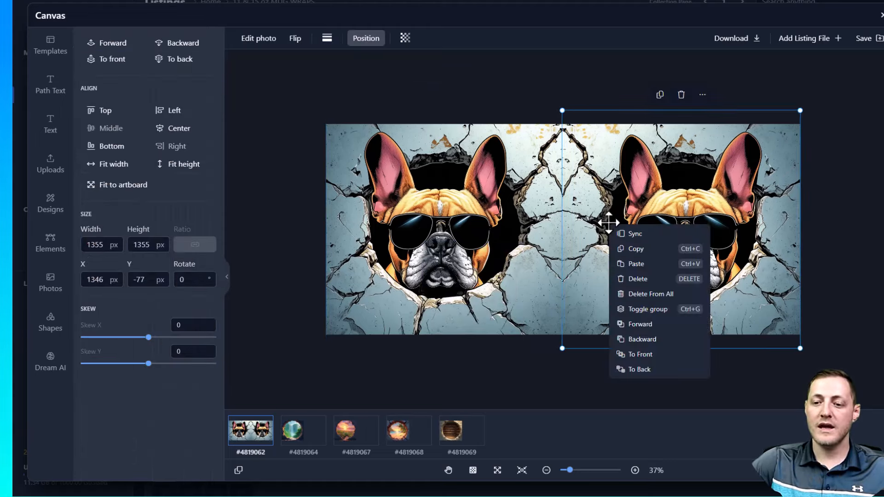
left_click(644, 234)
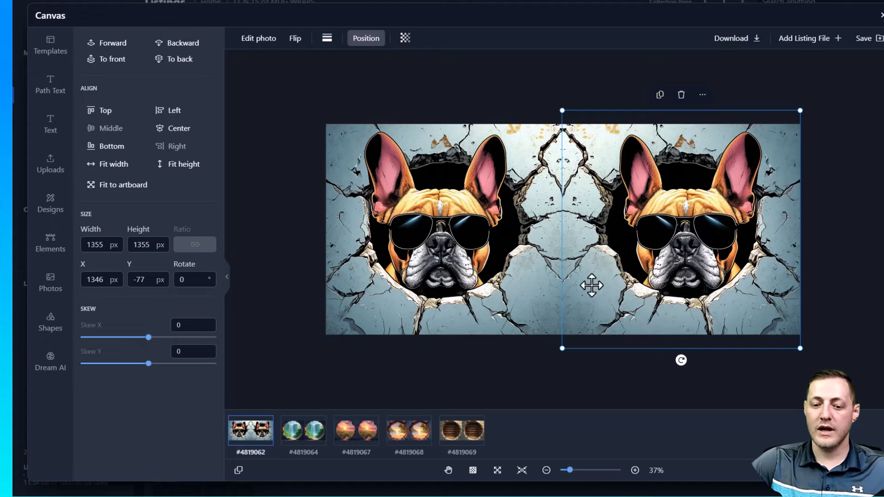
Review the synced two-image layout on each listing's canvas and return to the French bulldog design.
left_click(310, 442)
left_click(378, 435)
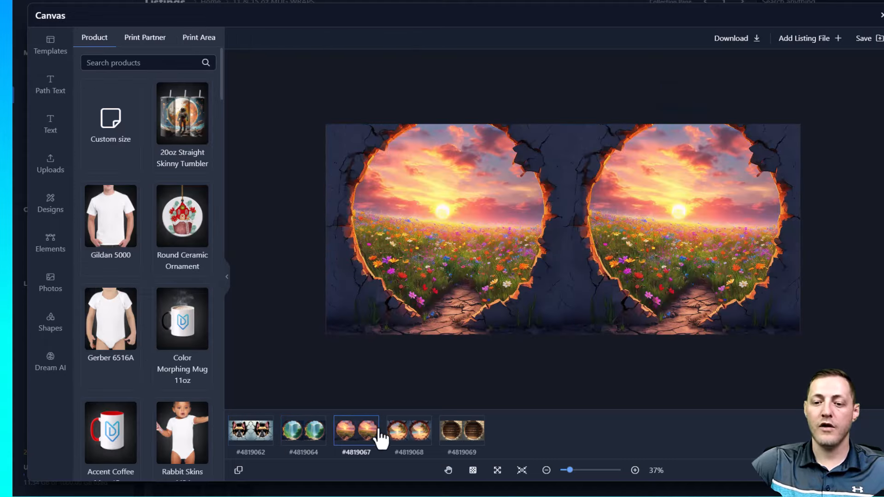
left_click(414, 433)
left_click(466, 433)
left_click(320, 432)
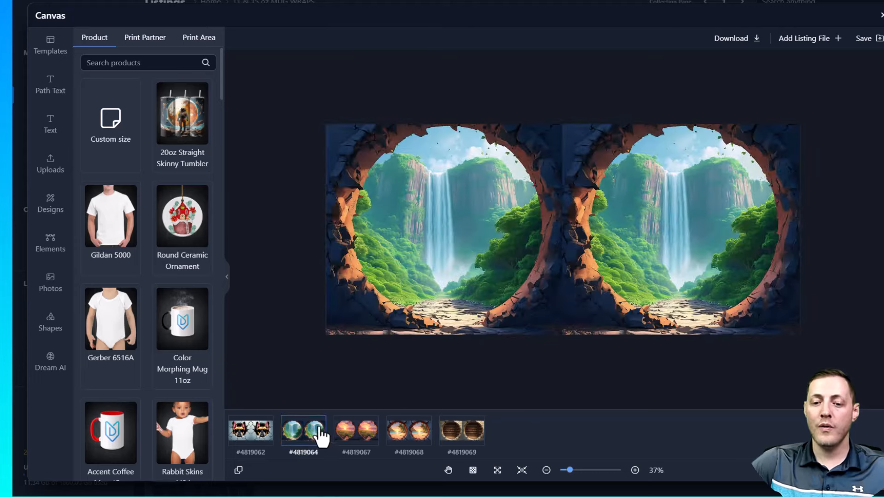
left_click(259, 438)
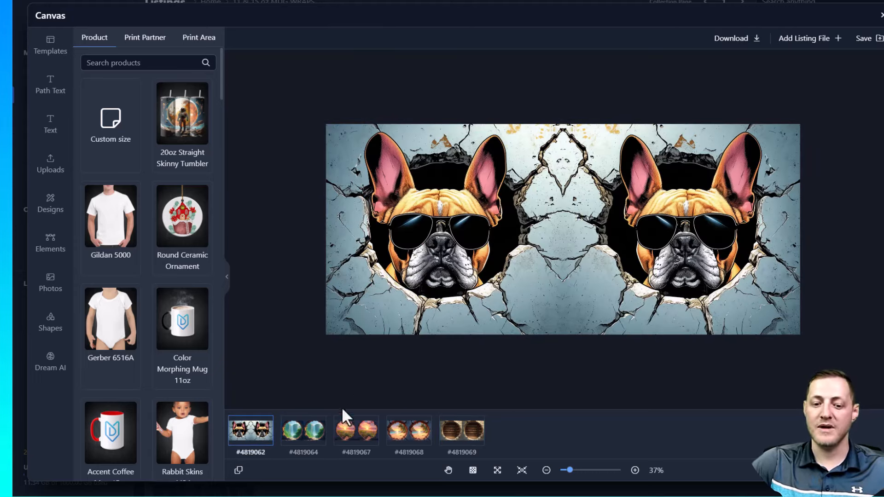
Flip the right image horizontally on the waterfall design's canvas, listing #4819064.
left_click(314, 433)
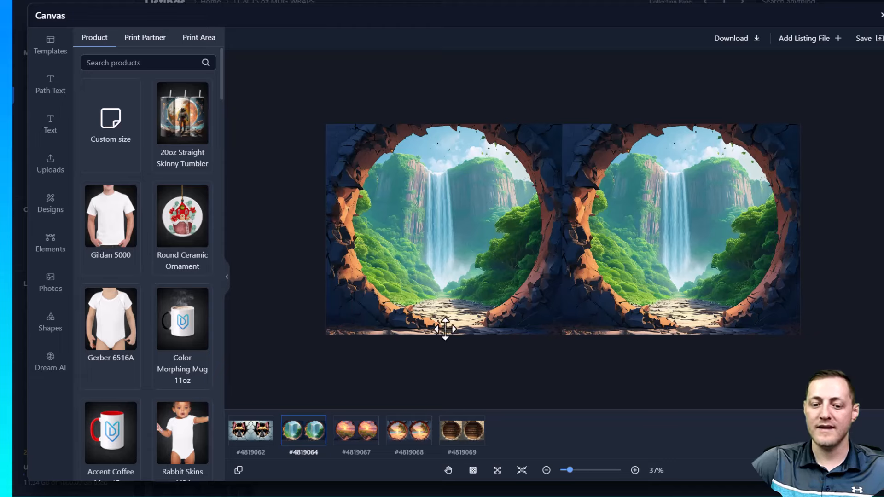
left_click(624, 205)
left_click(295, 39)
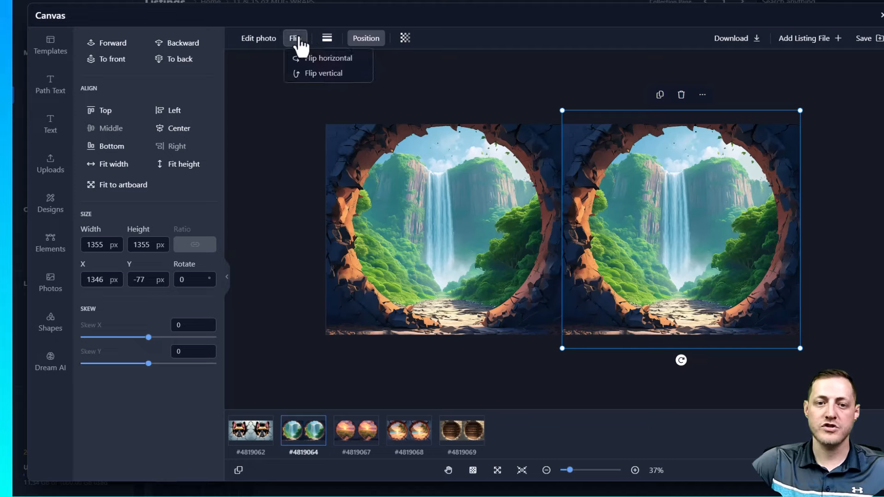
left_click(327, 60)
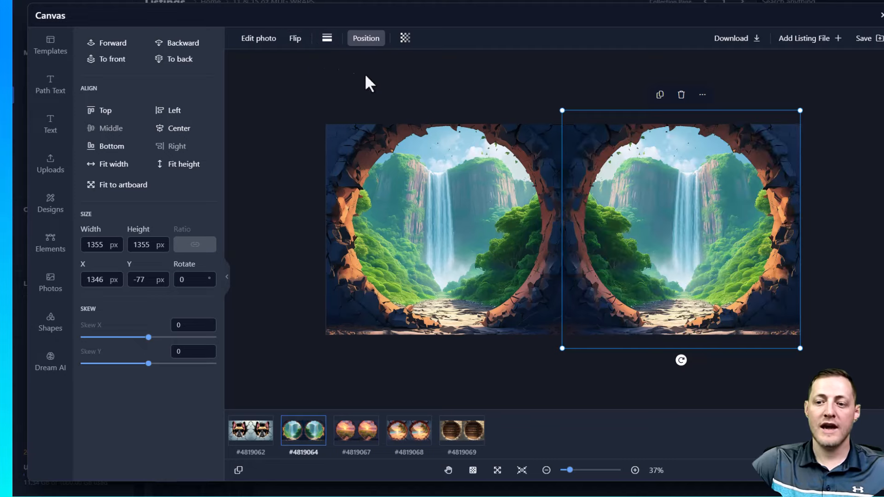
Flip the right image horizontally on the flower-field sunset design's canvas, listing #4819067.
left_click(357, 431)
left_click(675, 264)
left_click(295, 38)
left_click(315, 60)
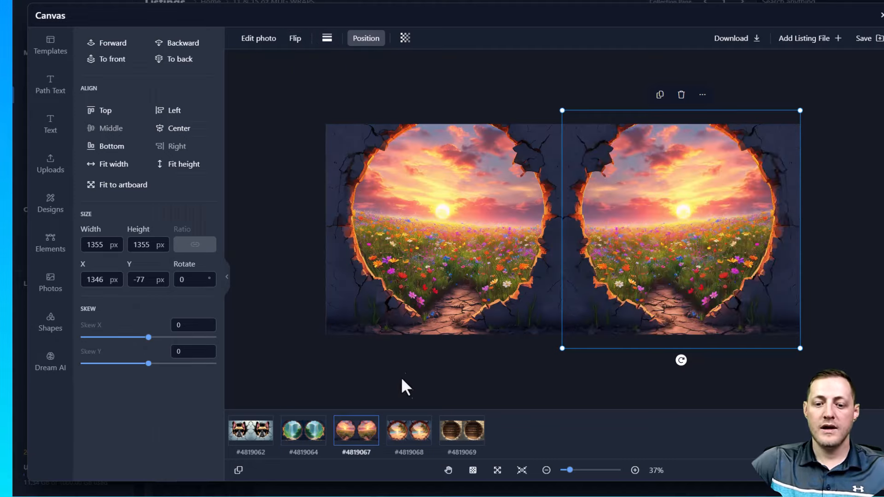
Flip the right image horizontally on the tropical beach sunset design's canvas, listing #4819068.
left_click(409, 431)
left_click(295, 39)
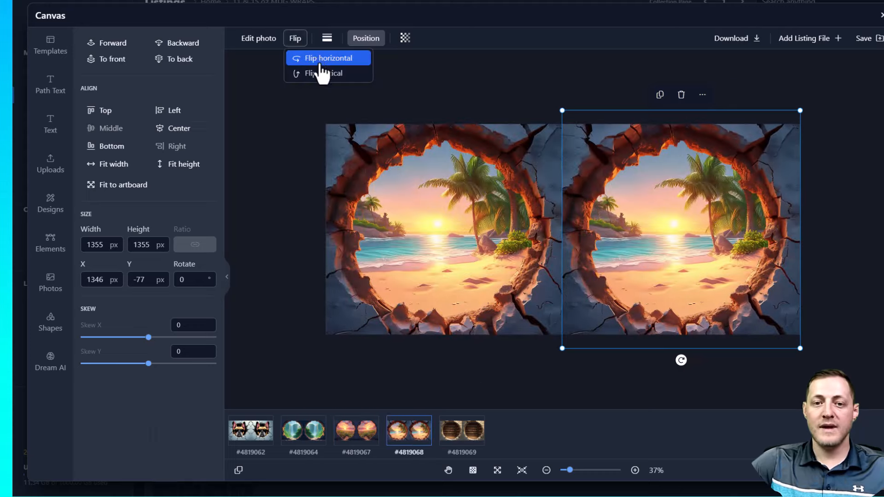
left_click(322, 59)
Flip the right image horizontally on the bookshelf design's canvas, listing #4819069, and check the other listings' mirrored canvases.
left_click(450, 441)
left_click(643, 232)
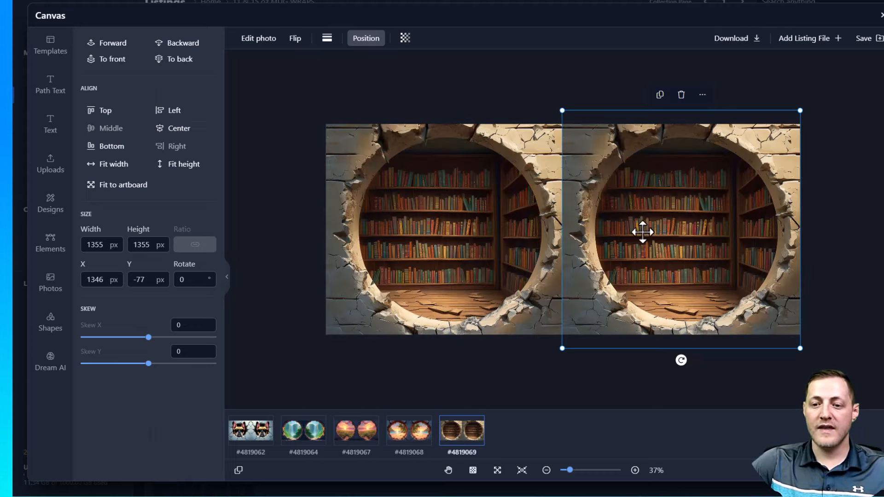
left_click(295, 38)
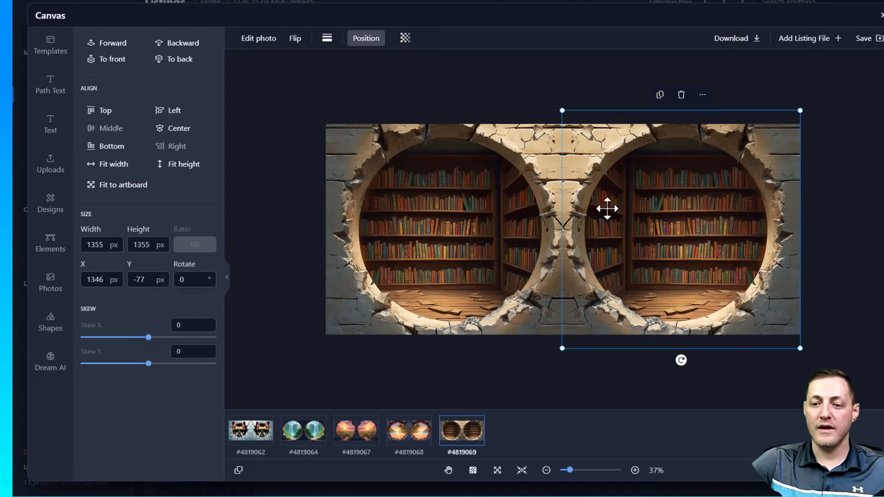
left_click(408, 431)
left_click(356, 430)
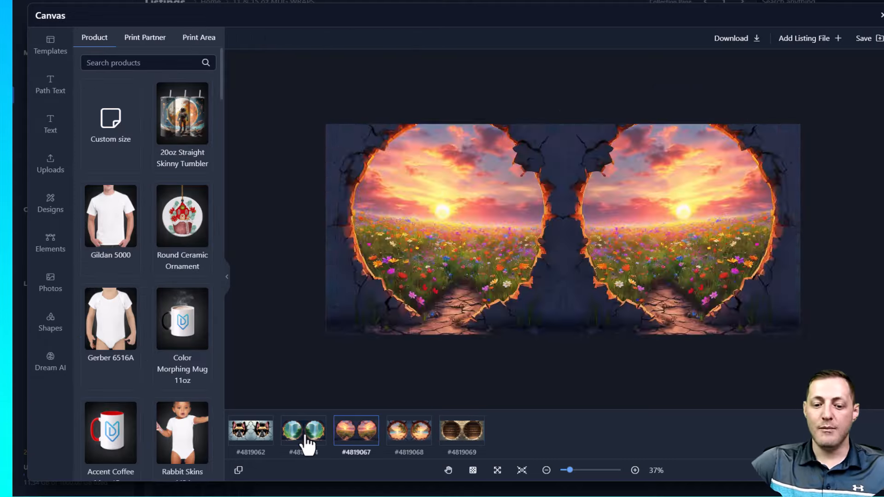
left_click(304, 431)
left_click(267, 449)
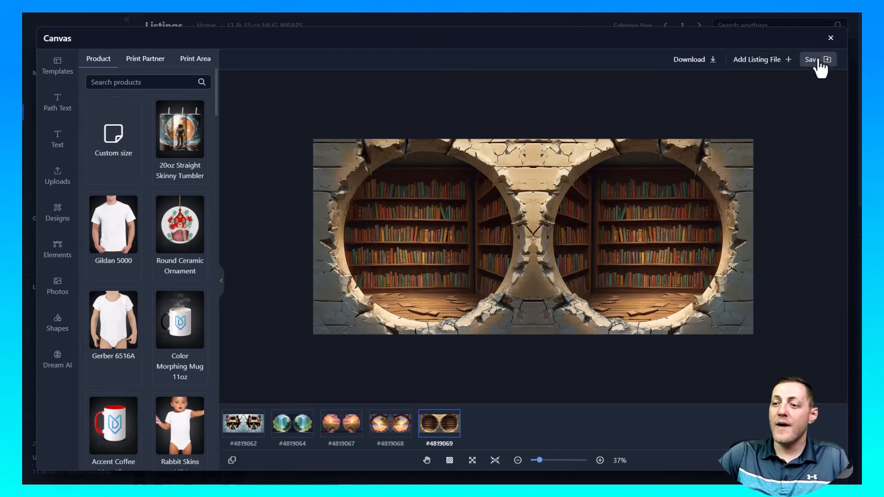
Save the finished wrap canvases to the listings' 15 oz Mug File slot in PNG format.
left_click(762, 60)
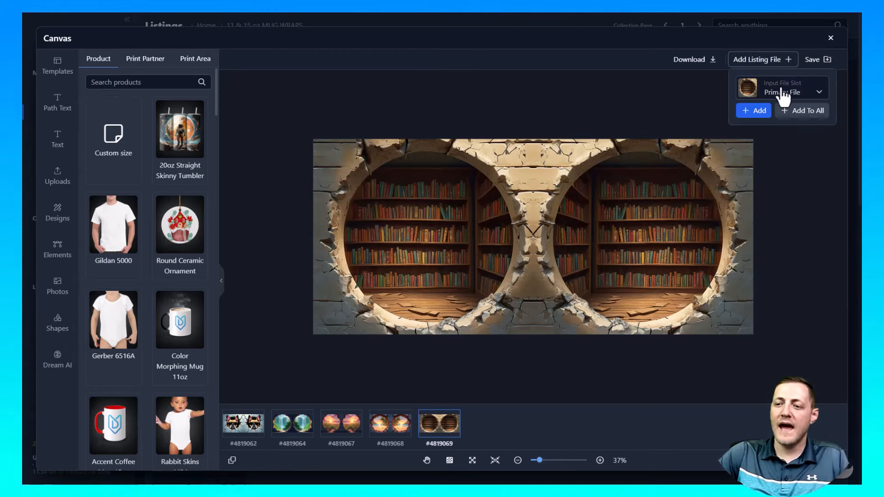
left_click(788, 42)
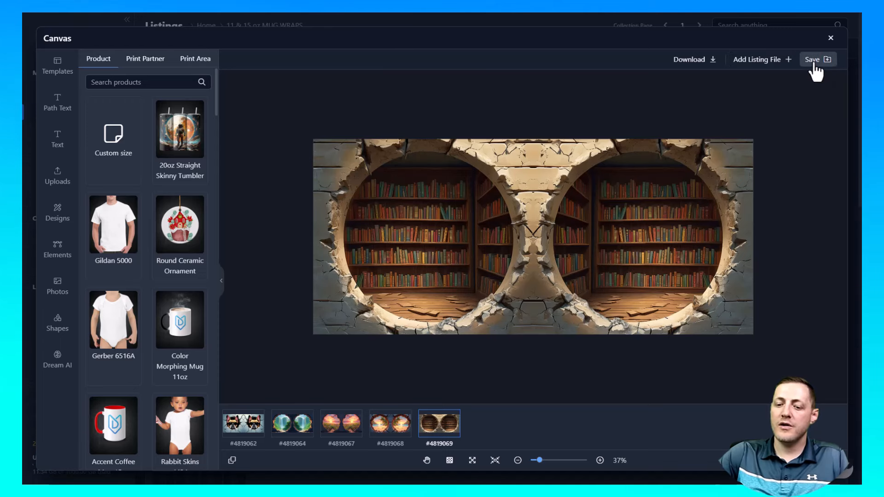
left_click(814, 61)
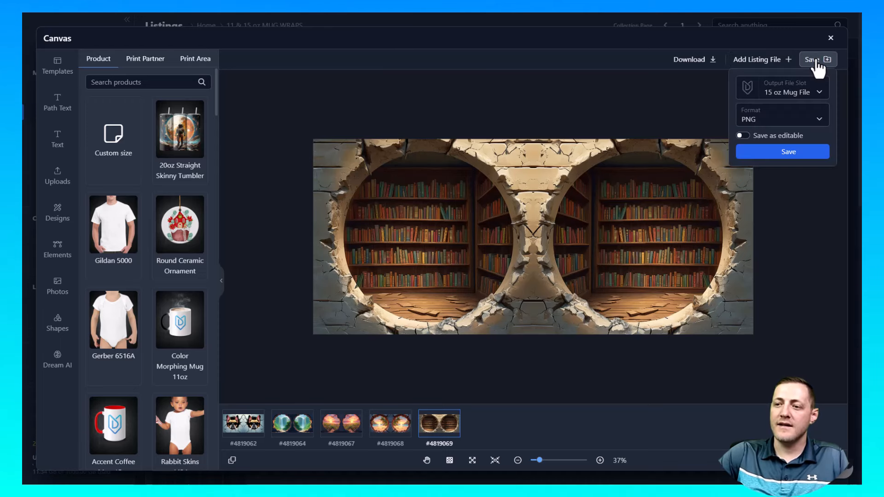
left_click(801, 92)
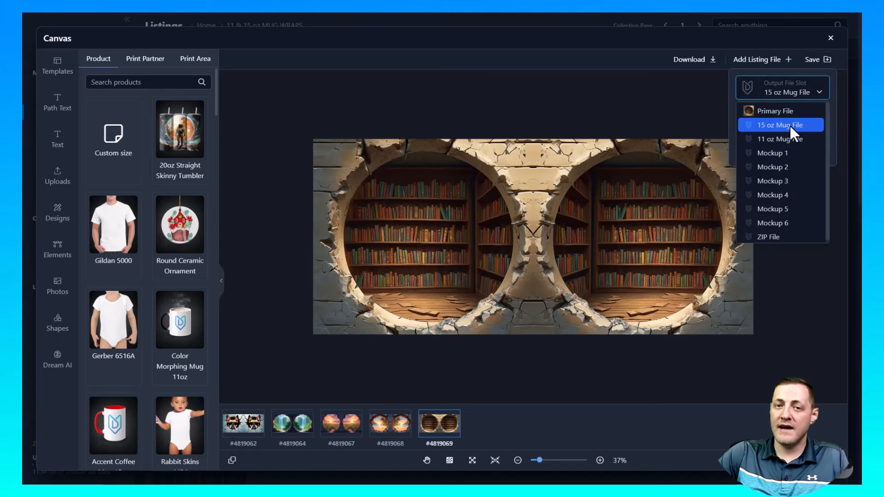
left_click(791, 126)
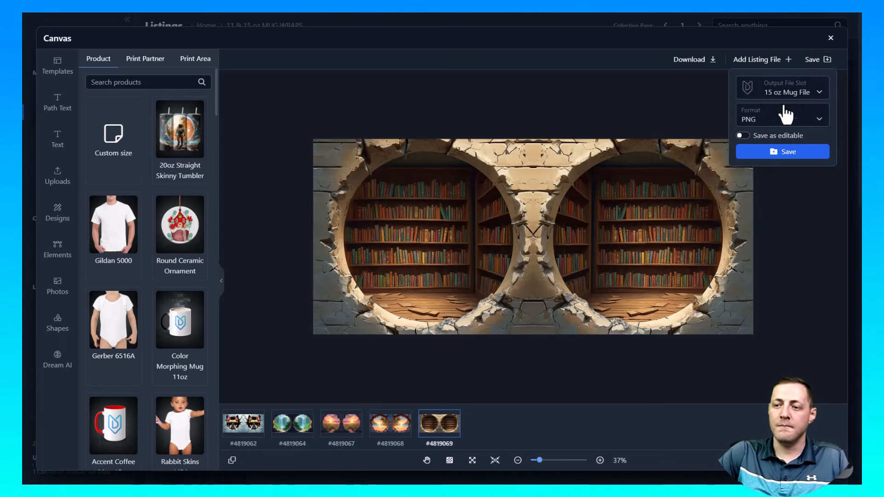
left_click(797, 95)
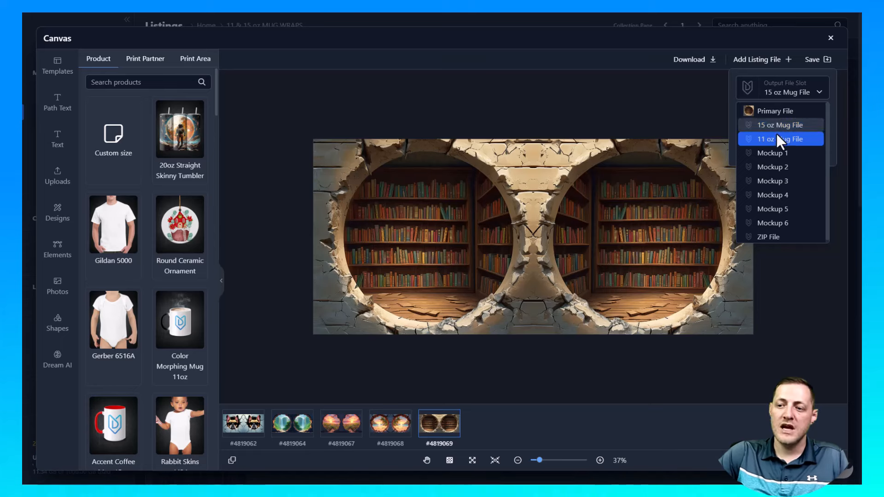
left_click(779, 126)
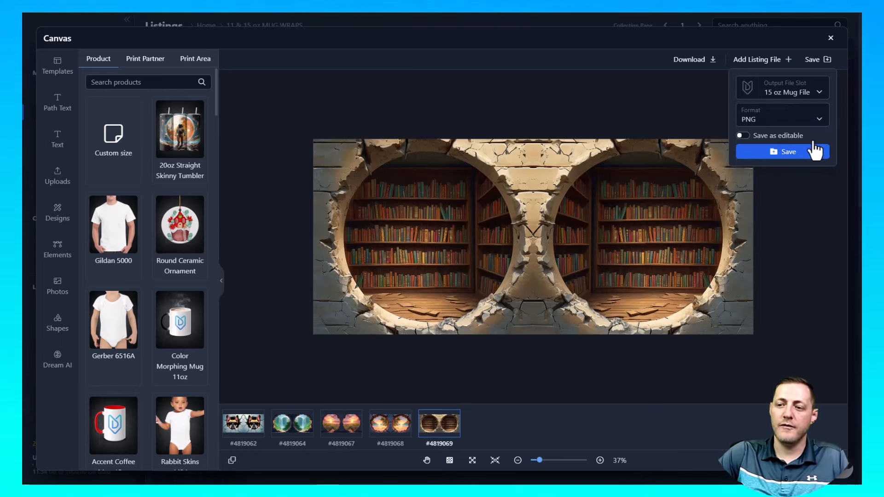
left_click(773, 149)
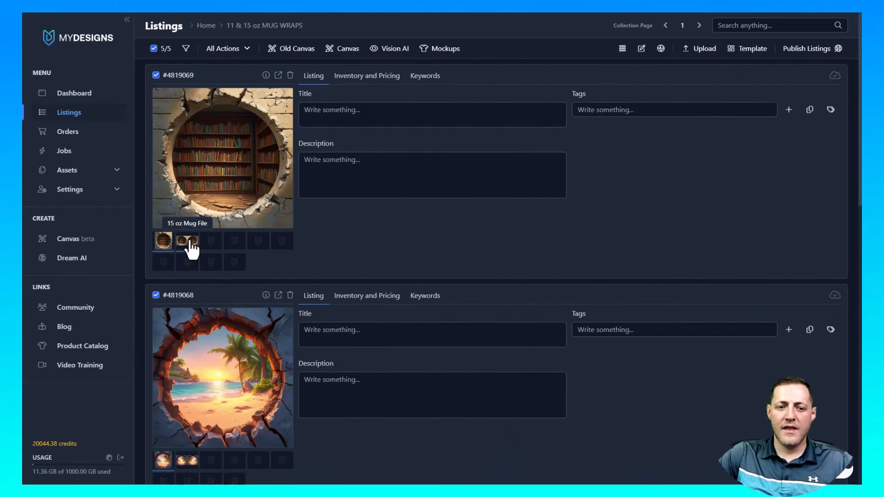
Review the saved 15 oz mug files on all listings, viewing the bookshelf wrap full size to inspect its centre seam.
left_click(191, 243)
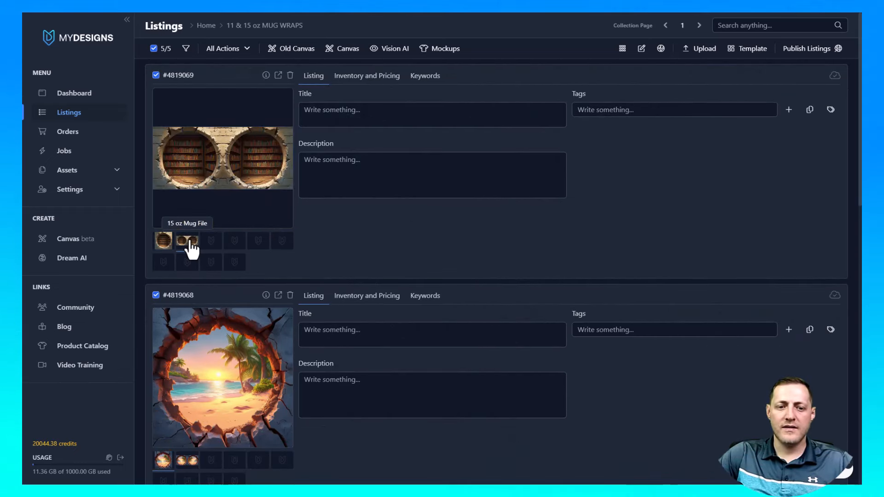
scroll(226, 138, "down", 1)
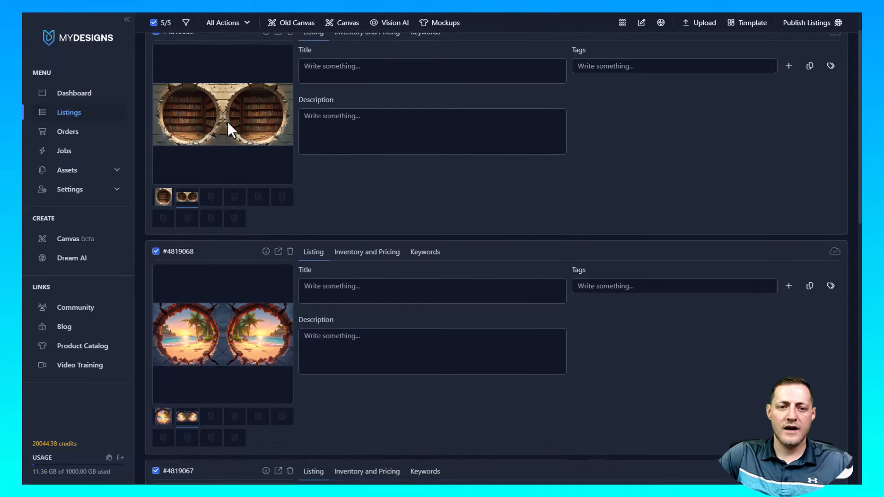
scroll(276, 138, "up", 2)
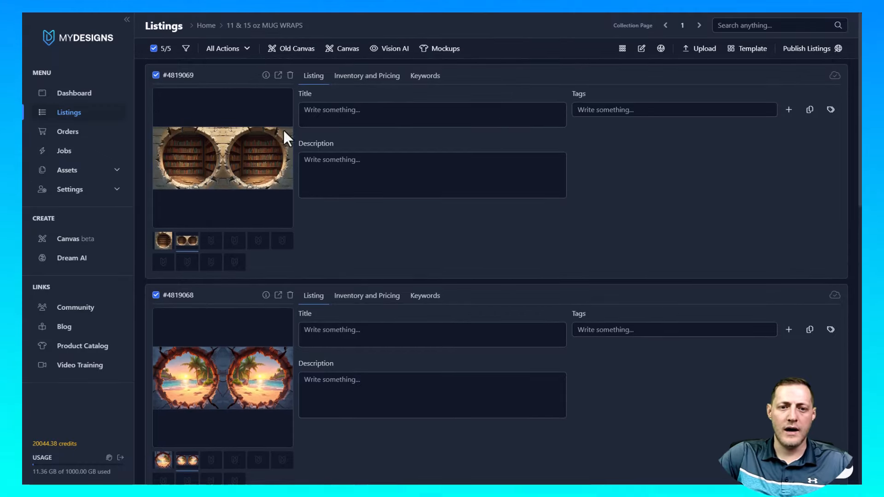
left_click(279, 77)
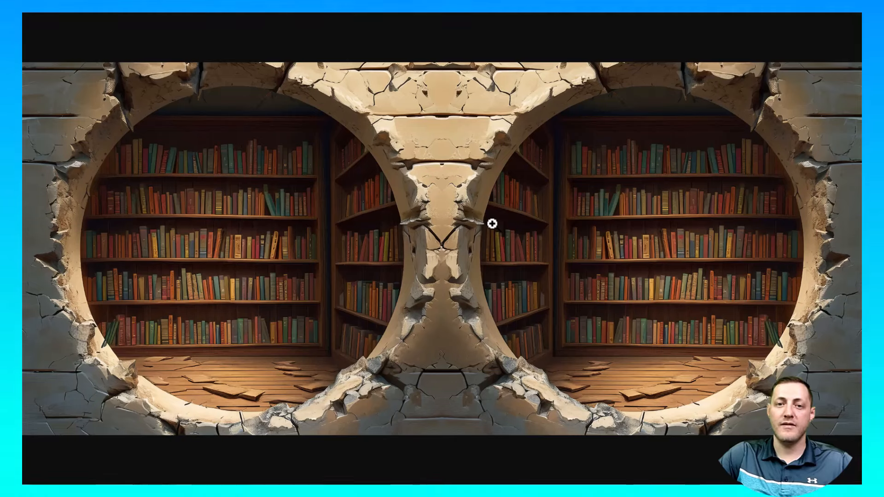
left_click(439, 222)
left_click(447, 224)
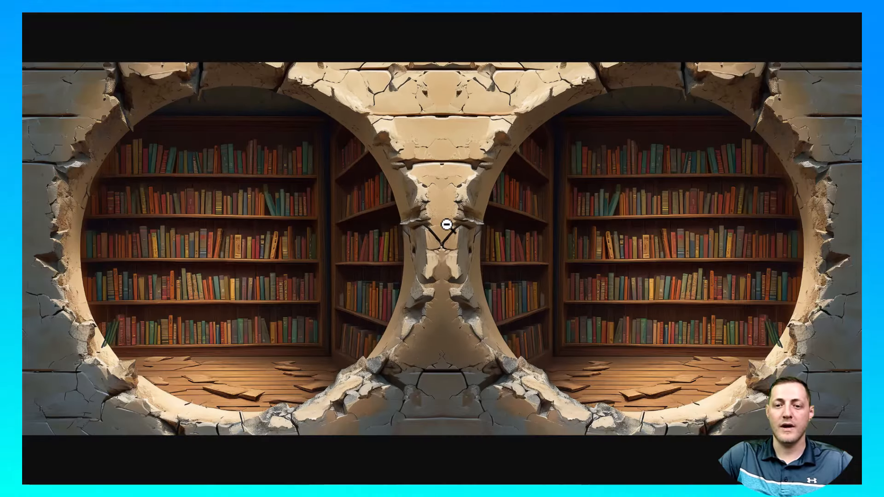
key("Escape")
scroll(245, 251, "down", 5)
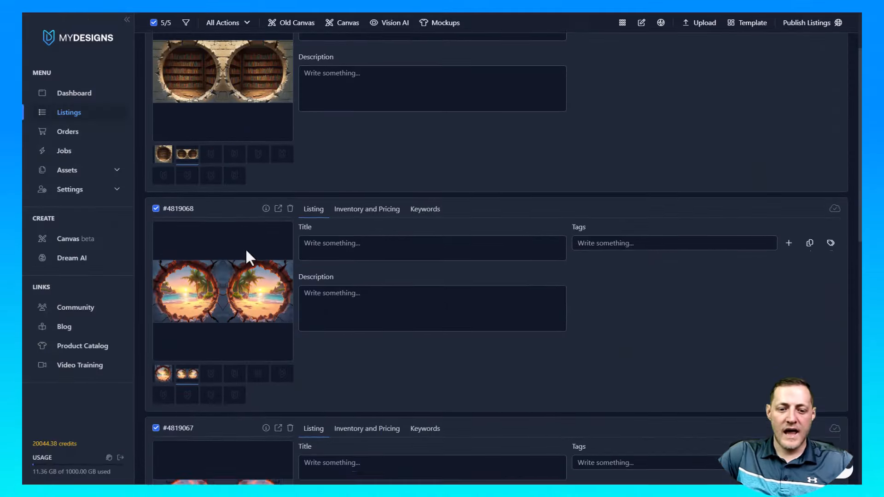
scroll(254, 268, "down", 5)
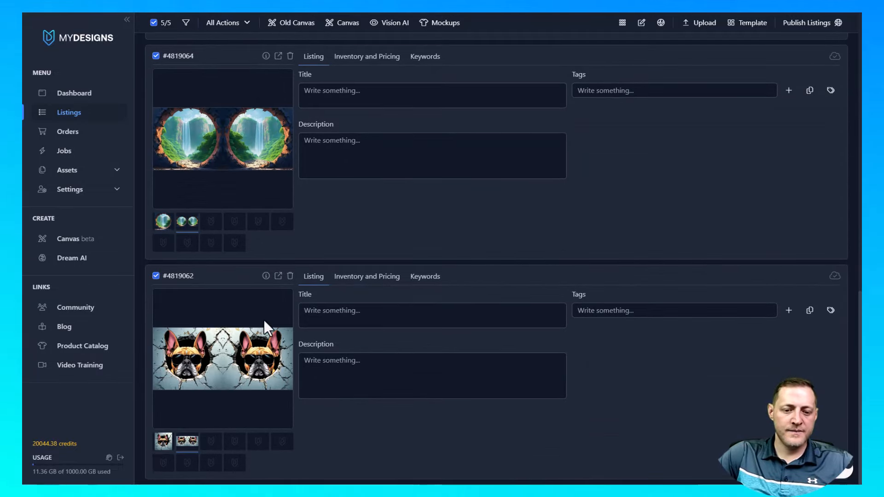
scroll(245, 311, "up", 10)
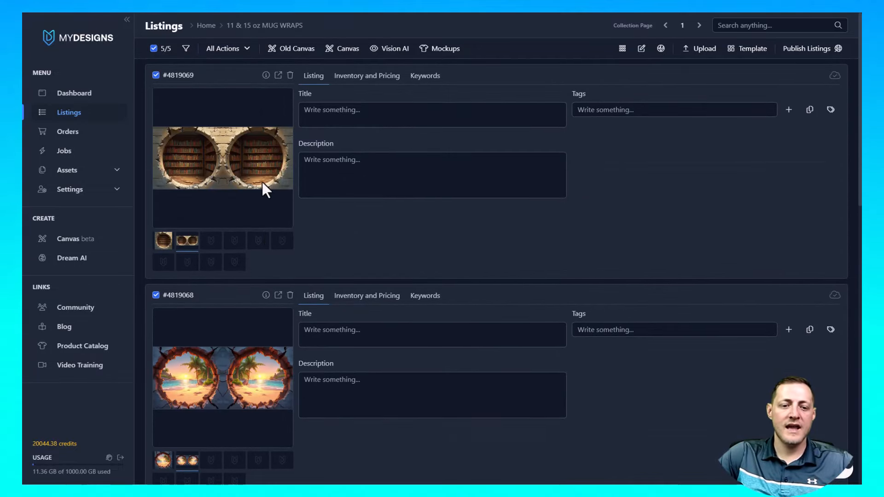
Open the selected listings in Canvas and create a custom-size artboard 2250 wide by 1050 high.
left_click(341, 56)
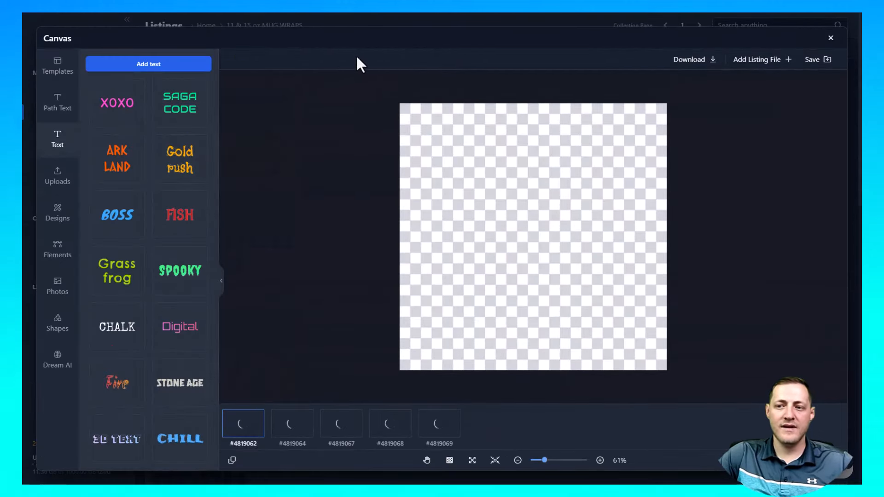
left_click(59, 68)
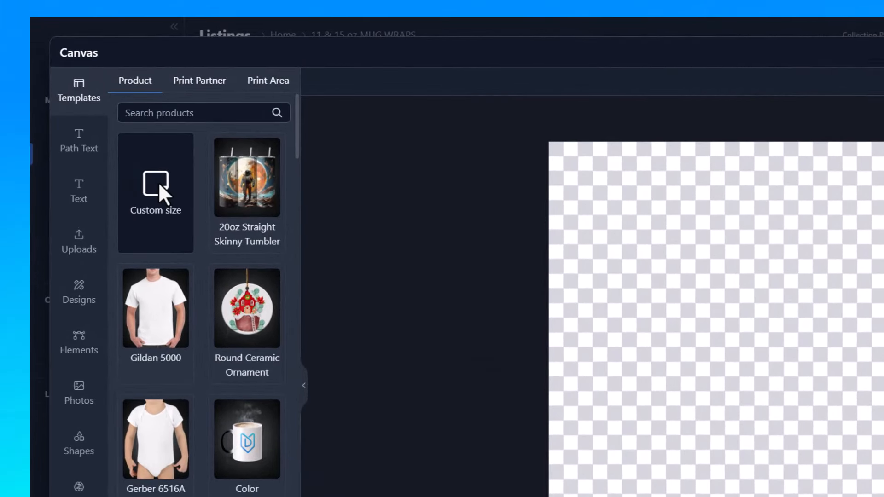
left_click(115, 133)
left_click(163, 170)
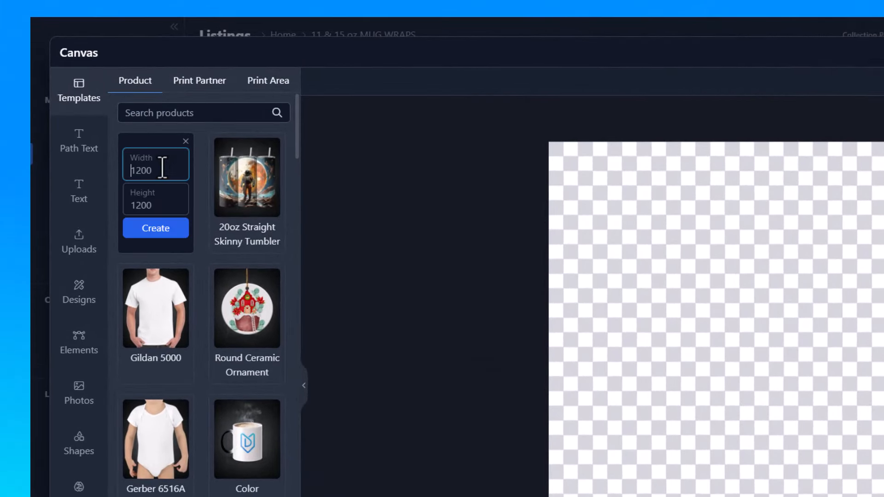
key("ctrl+a")
type("225")
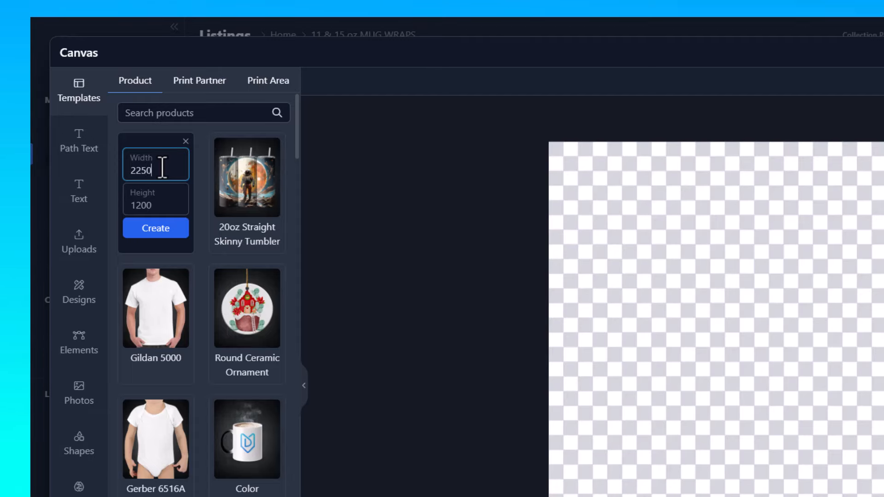
key("Tab")
key("ctrl+a")
type("1050")
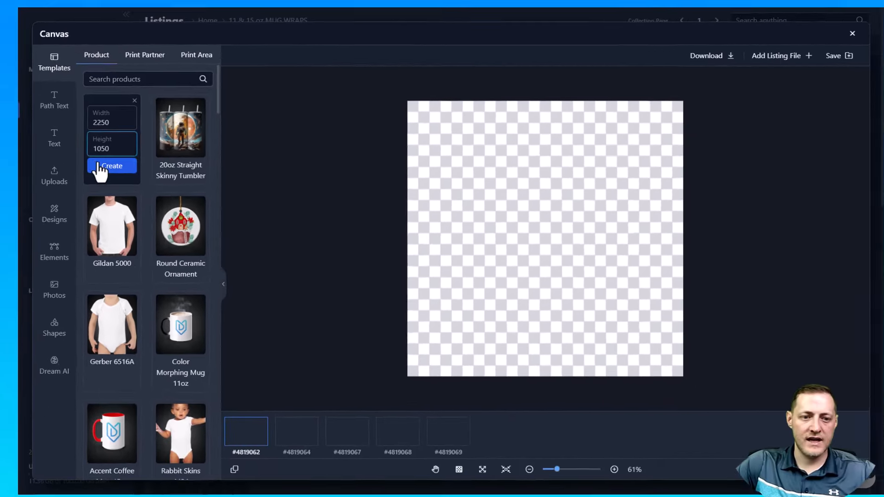
left_click(156, 228)
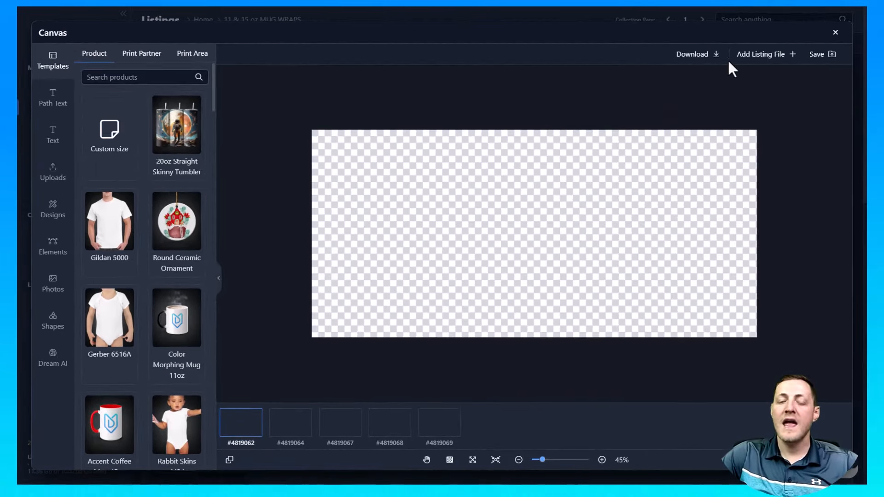
Add the 15 oz Mug File to the canvases of all listings at once.
left_click(760, 58)
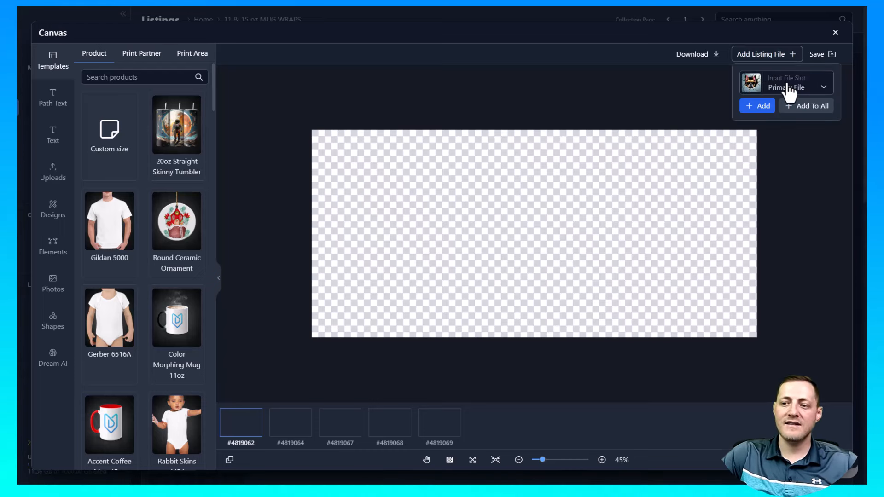
left_click(802, 90)
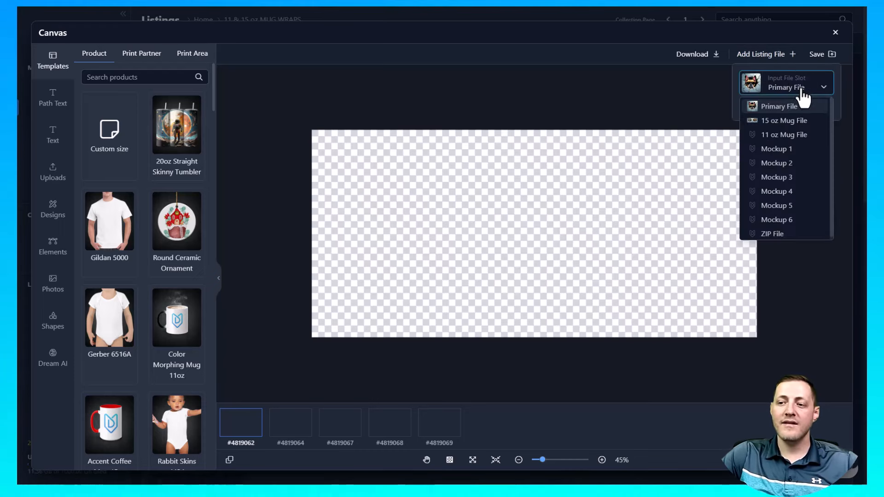
left_click(785, 121)
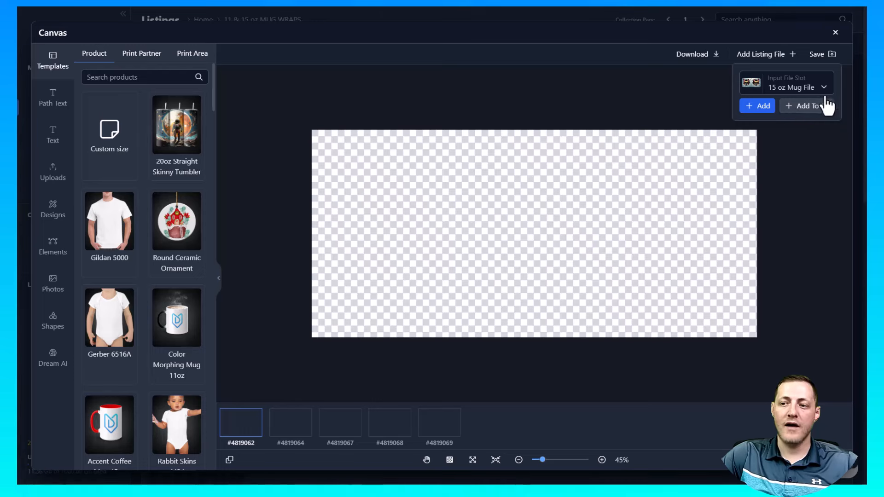
left_click(810, 110)
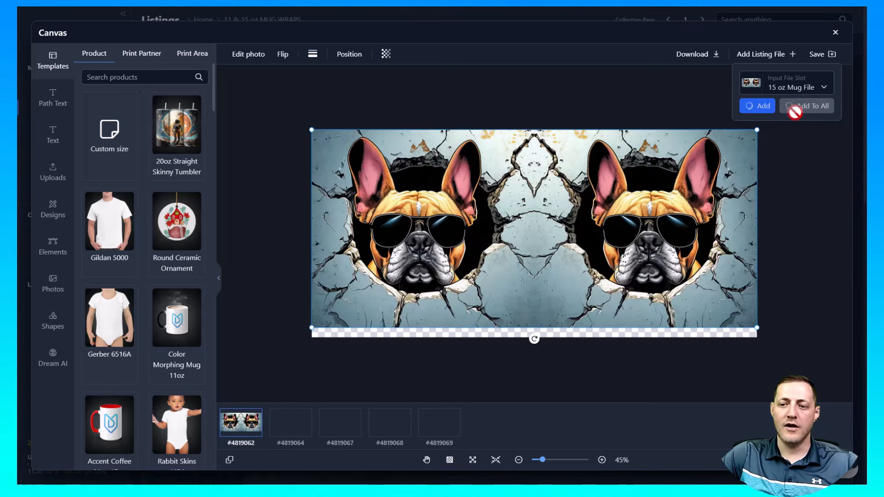
left_click(542, 212)
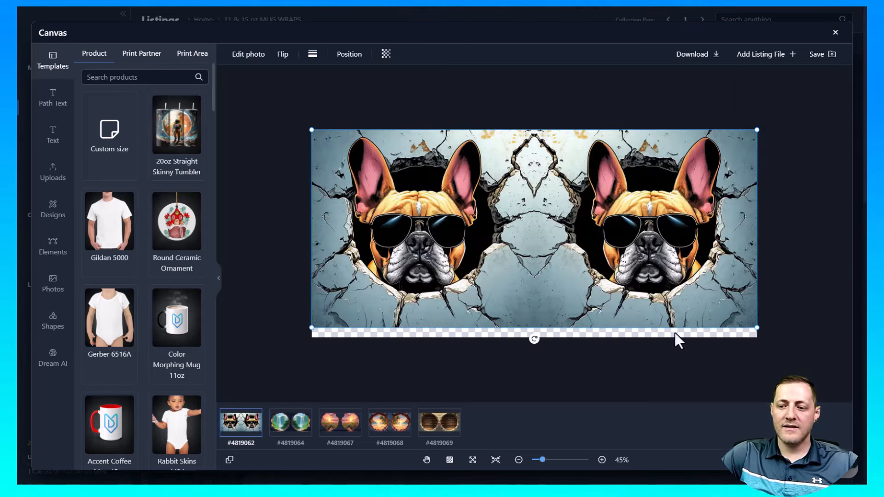
Enlarge the French bulldog wrap to about 2360 x 1049 px to fill the artboard's height and centre it horizontally.
left_click_drag(312, 327, 298, 346)
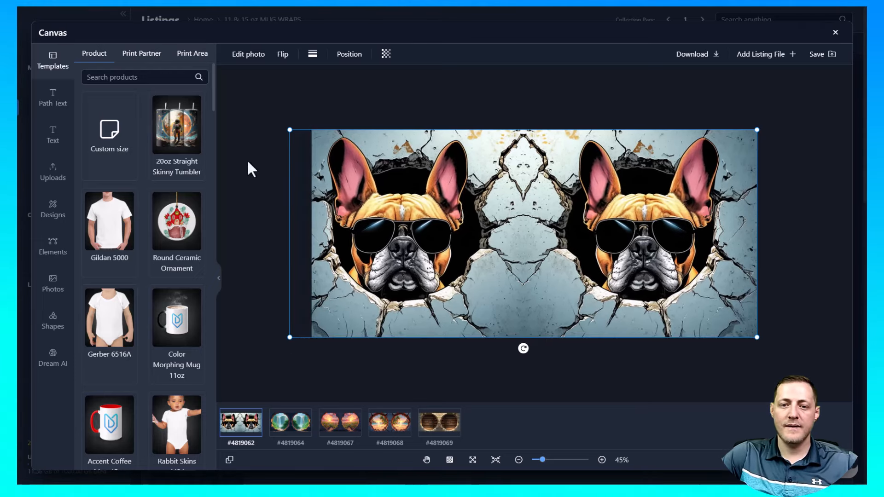
left_click(349, 56)
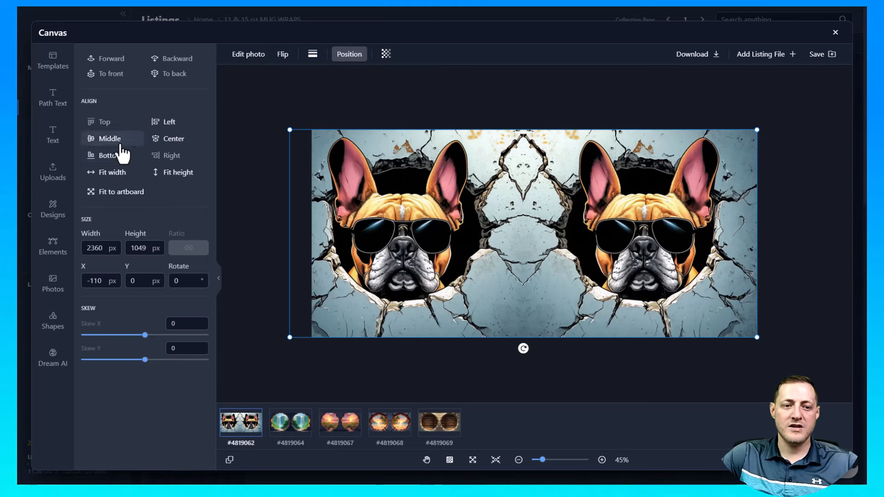
left_click(170, 140)
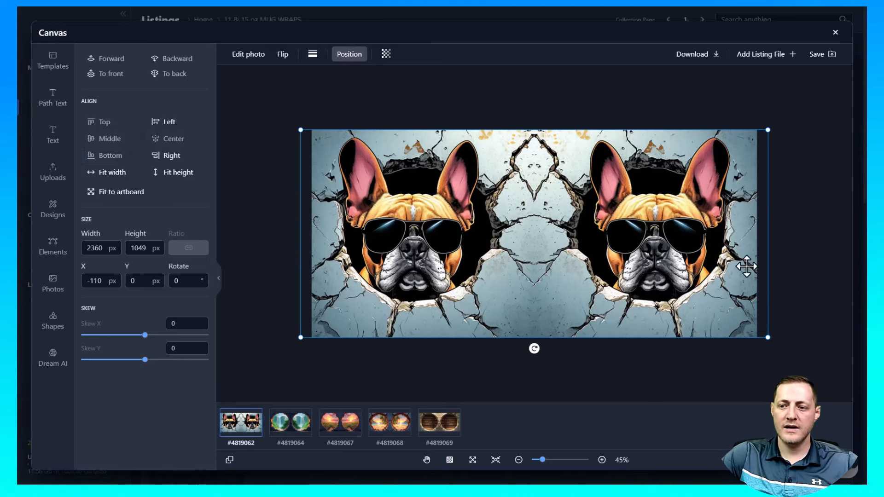
Sync the bulldog wrap's size and position to all the other canvases and check how each design fits its artboard.
right_click(489, 241)
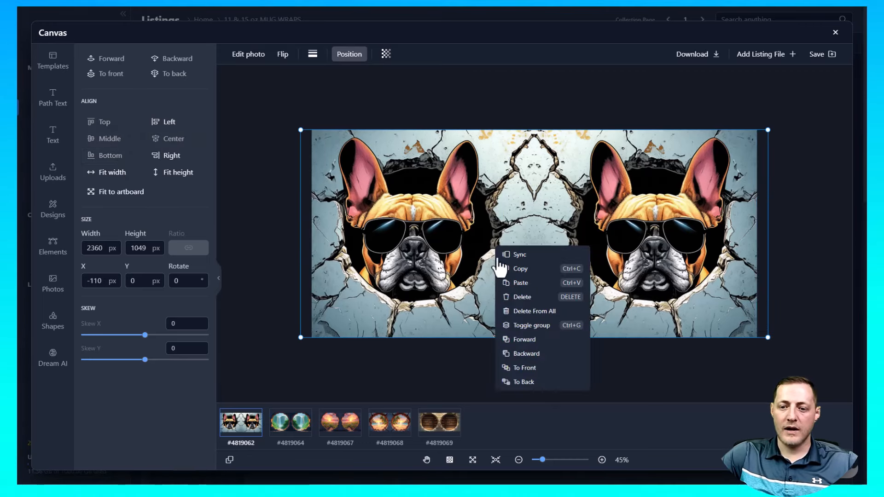
left_click(529, 268)
left_click(293, 429)
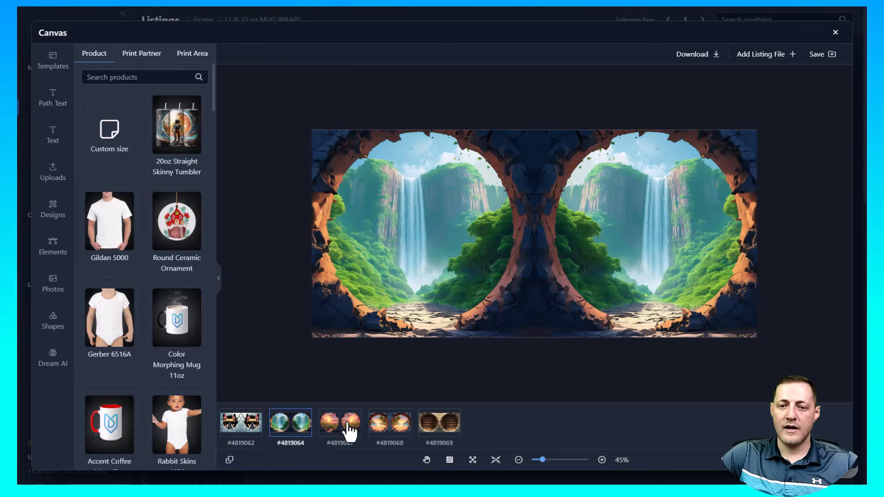
left_click(348, 428)
left_click(405, 428)
left_click(442, 429)
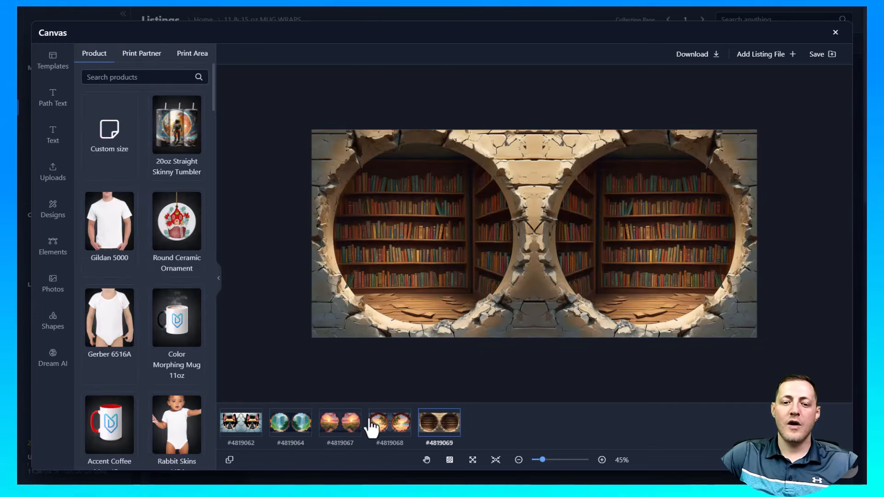
left_click(243, 433)
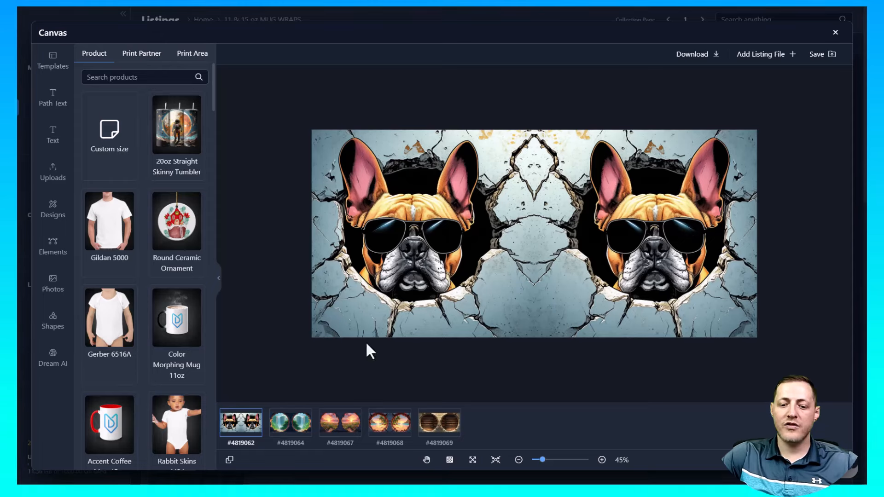
left_click(286, 432)
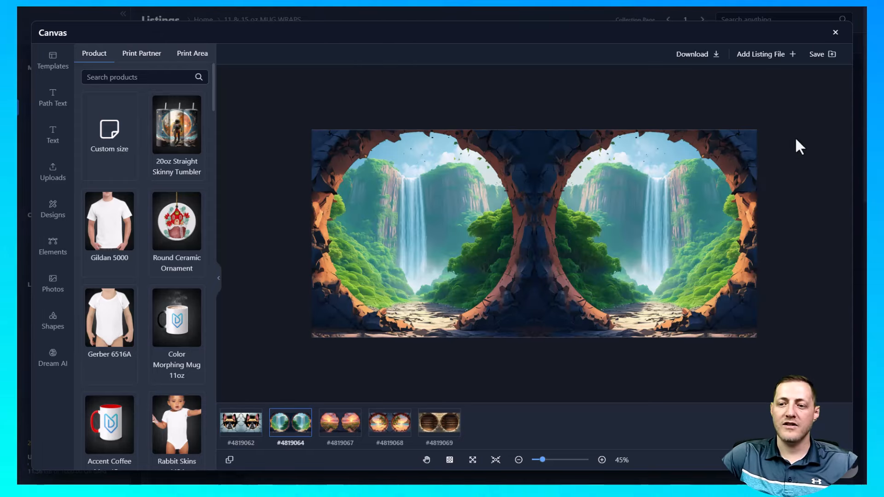
Centre the waterfall wrap horizontally on its artboard and check the other canvases.
left_click_drag(474, 171, 492, 171)
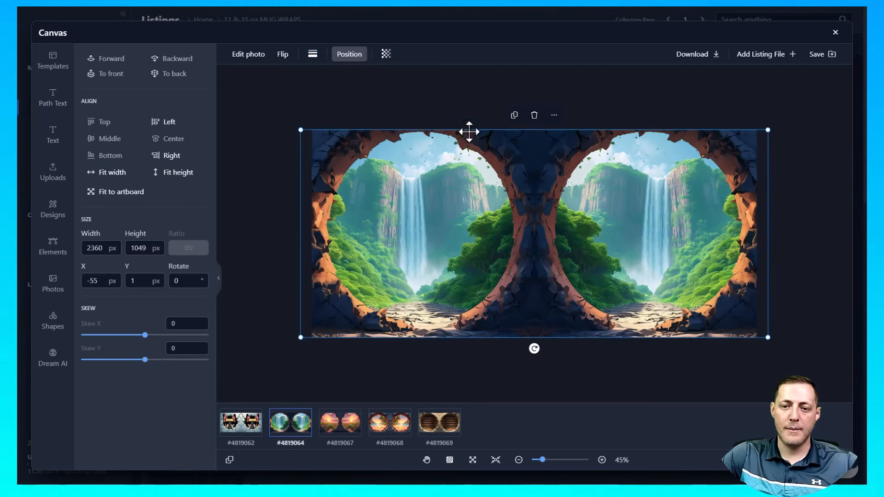
left_click(359, 413)
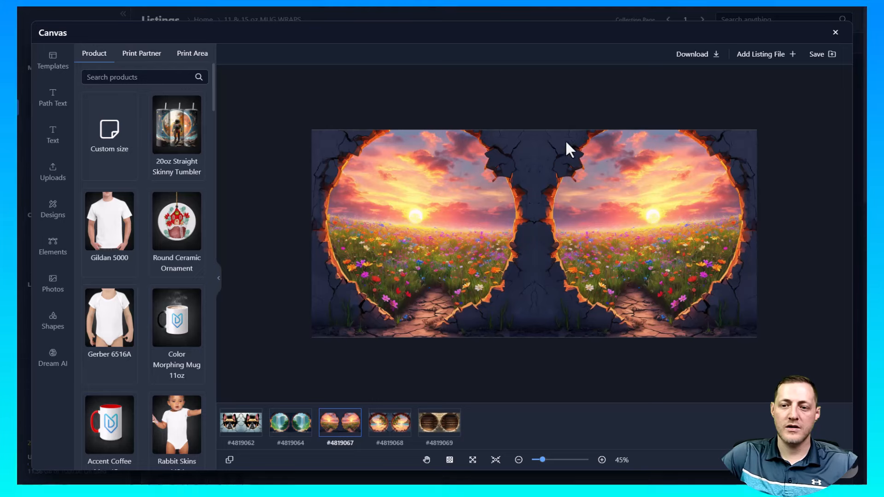
left_click(391, 422)
left_click(422, 427)
left_click(293, 426)
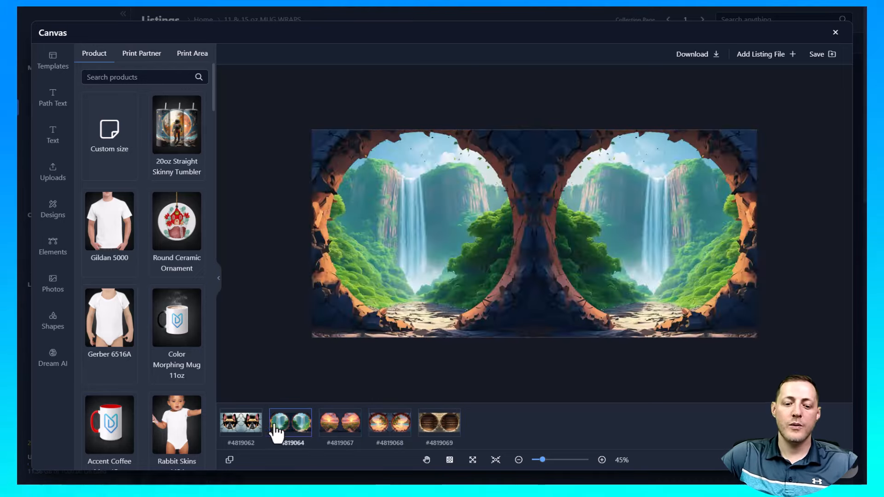
left_click(262, 426)
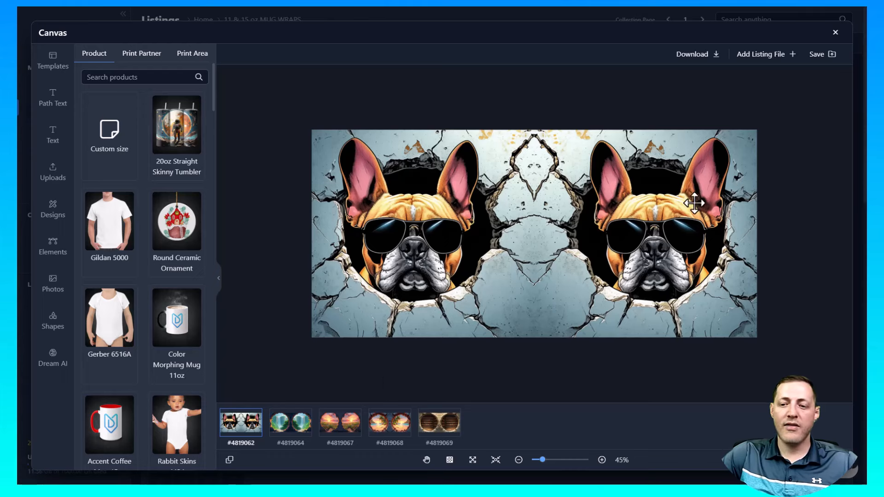
Save all the canvases to the 11 oz Mug File slot and review the saved files on the listings.
left_click(822, 54)
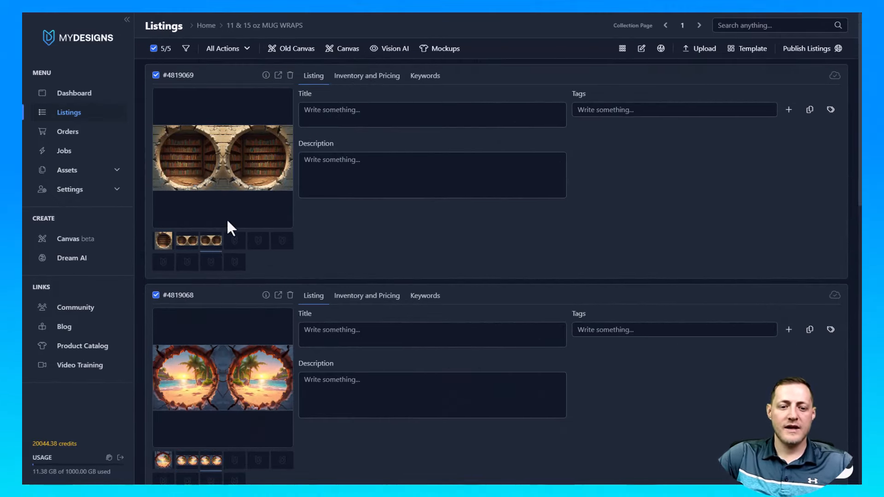
scroll(258, 166, "down", 2)
scroll(230, 185, "up", 2)
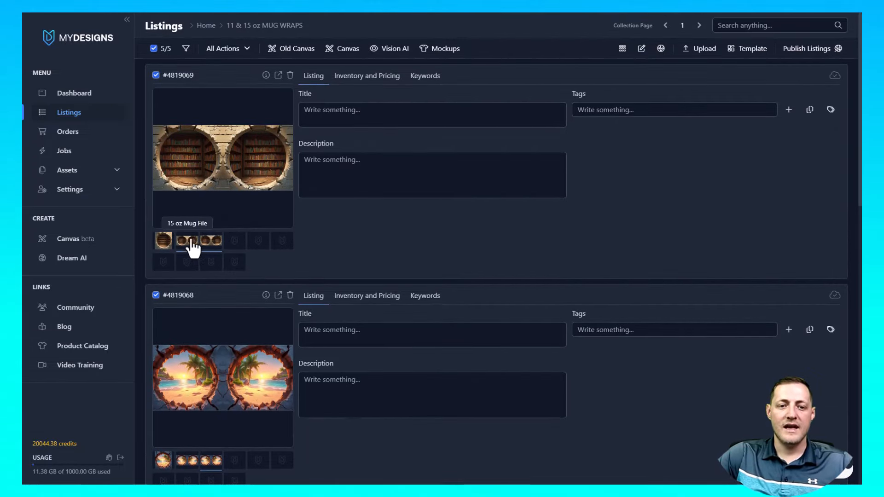
scroll(193, 249, "down", 2)
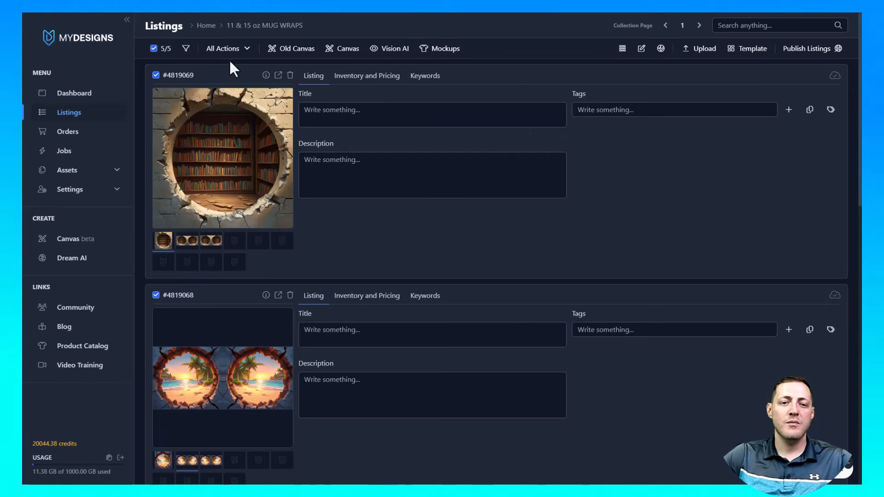
Start creating image mockups for all five selected listings.
left_click(162, 48)
left_click(428, 50)
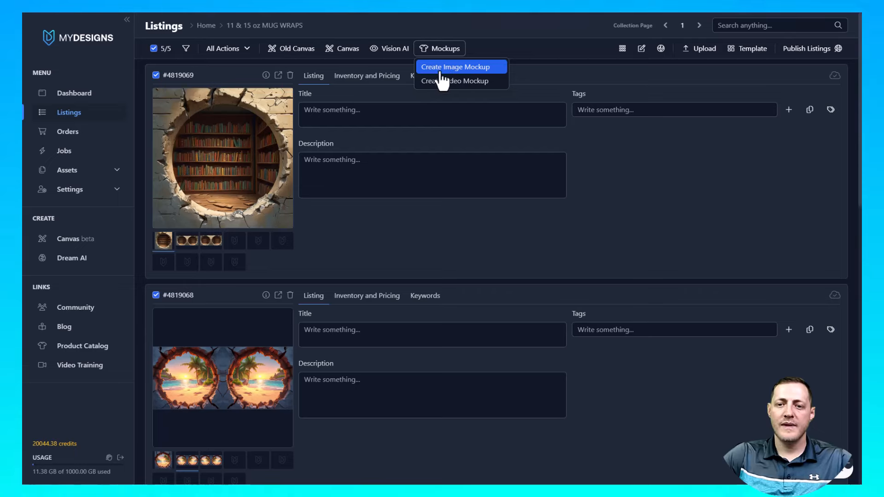
left_click(466, 72)
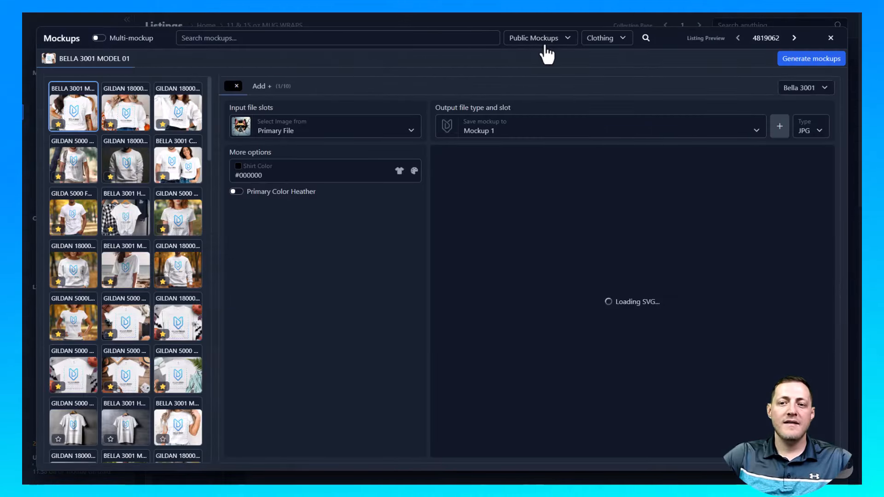
Filter the public mockups to the Digital category and search for "Mug".
left_click(546, 42)
left_click(564, 56)
left_click(611, 39)
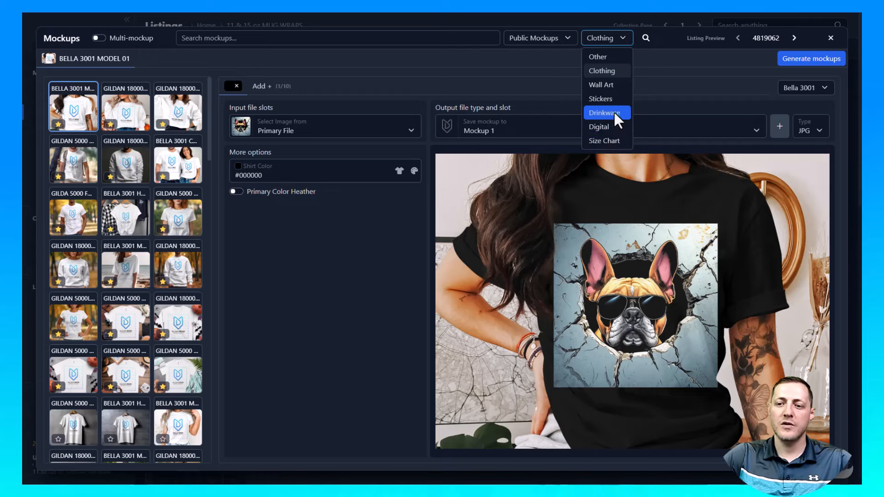
left_click(615, 125)
left_click(258, 38)
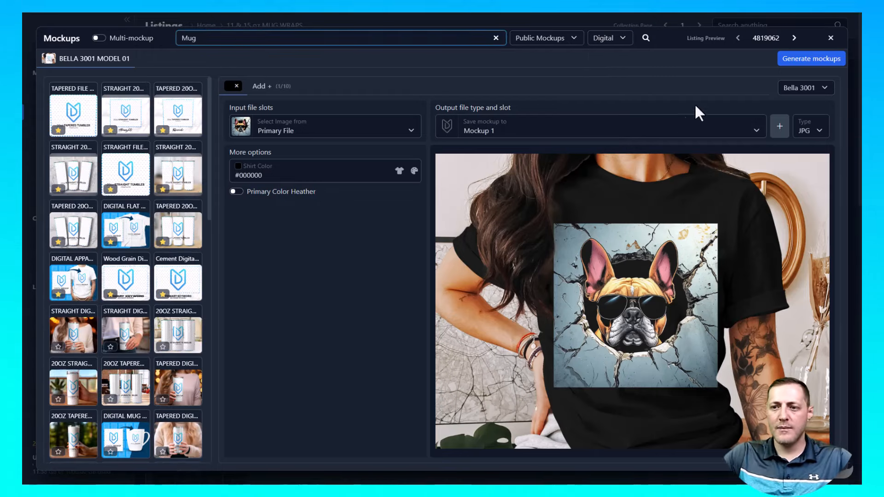
left_click(646, 38)
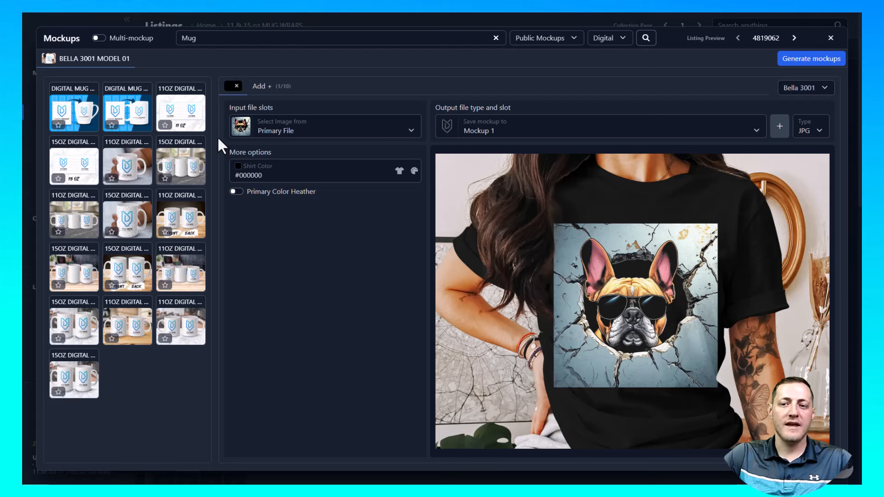
left_click(622, 40)
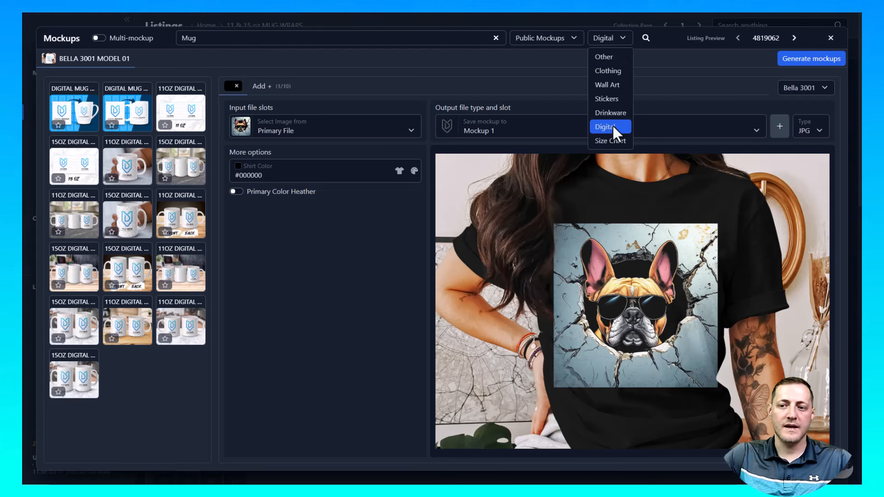
left_click(615, 130)
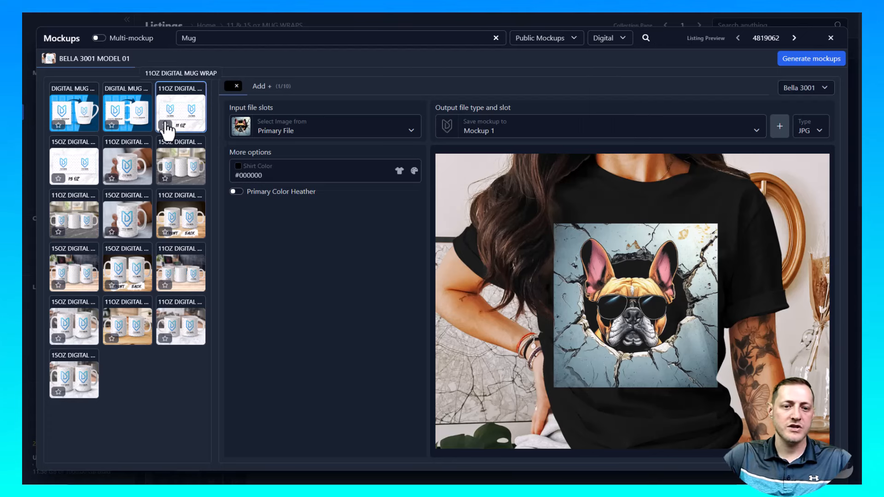
Enable multi-mockup and replace the Bella 3001 Model 01 mockup with 11OZ Digital Mug Wrap, using the 11 oz Mug File as input.
left_click(99, 38)
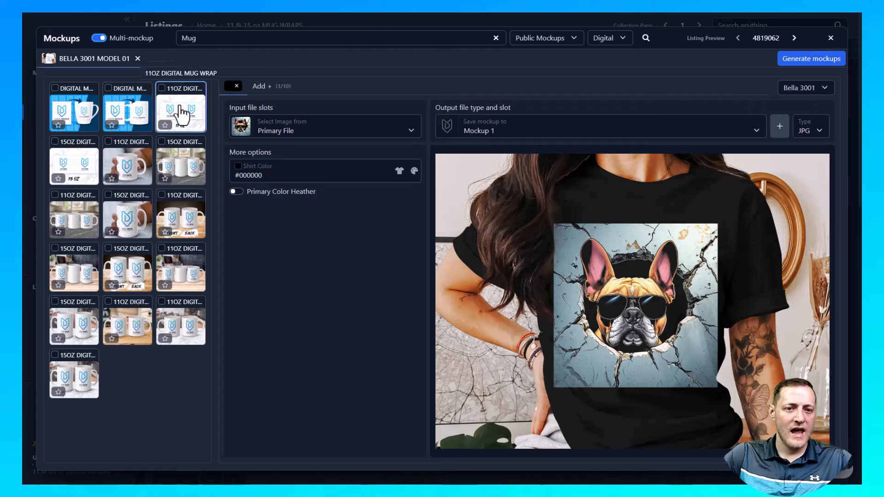
left_click(160, 91)
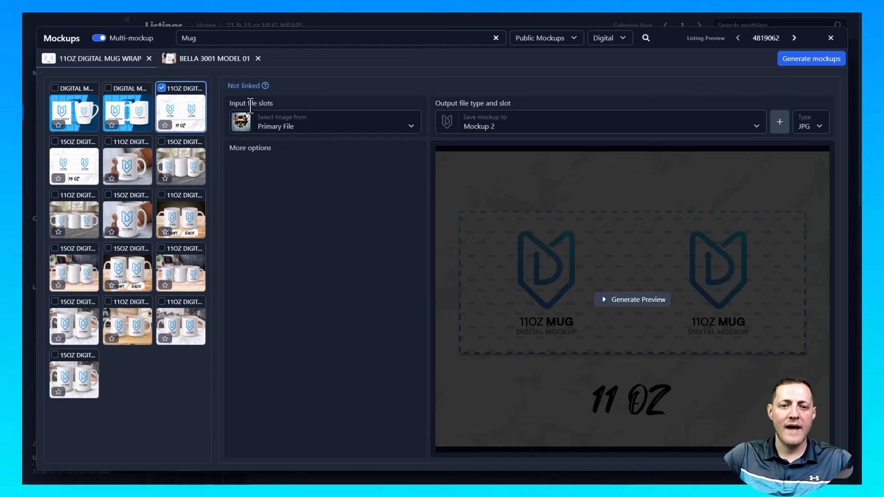
left_click(258, 59)
left_click(188, 105)
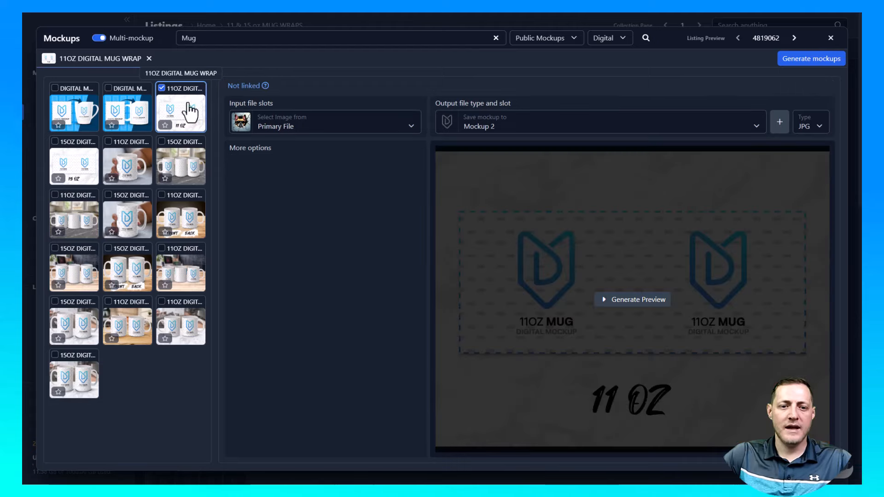
left_click(285, 128)
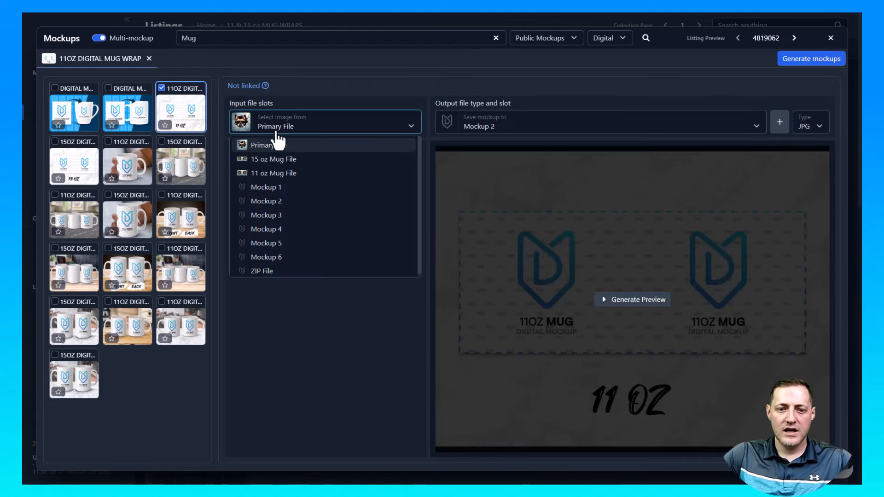
left_click(277, 172)
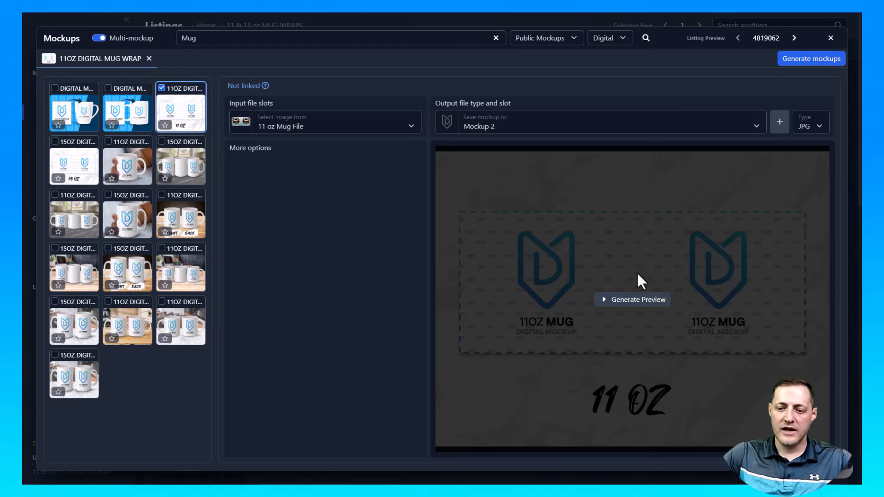
Add the 15OZ Digital Mug Wrap mockup with the 15 oz Mug File as its input image.
left_click(56, 149)
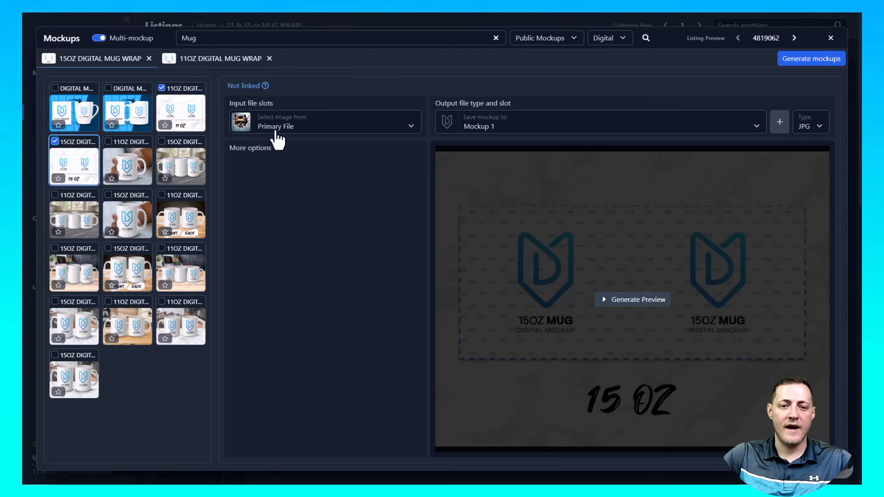
left_click(320, 127)
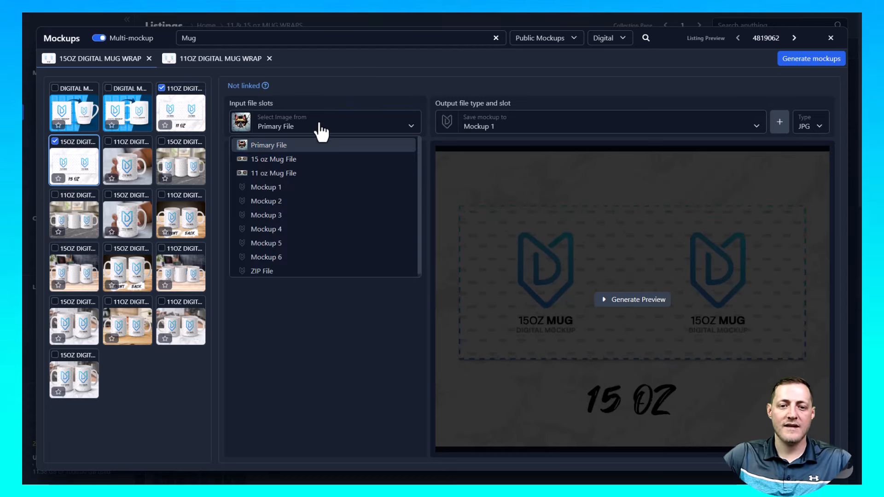
left_click(274, 159)
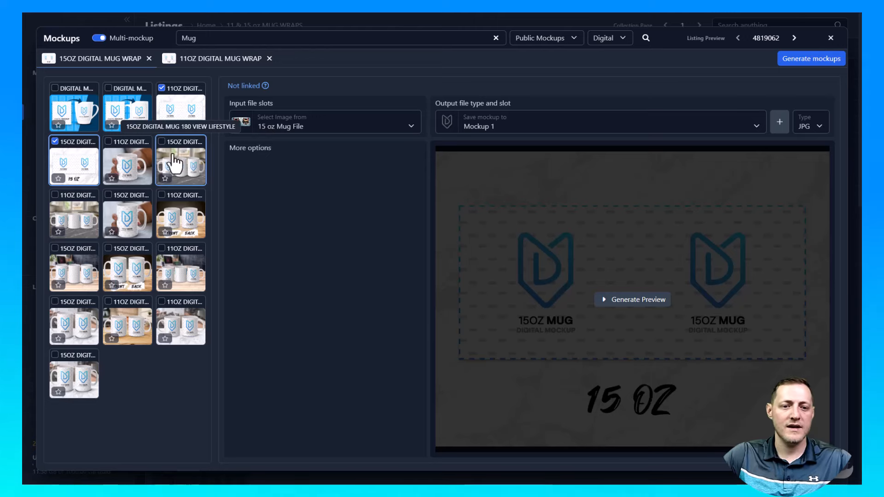
left_click(109, 143)
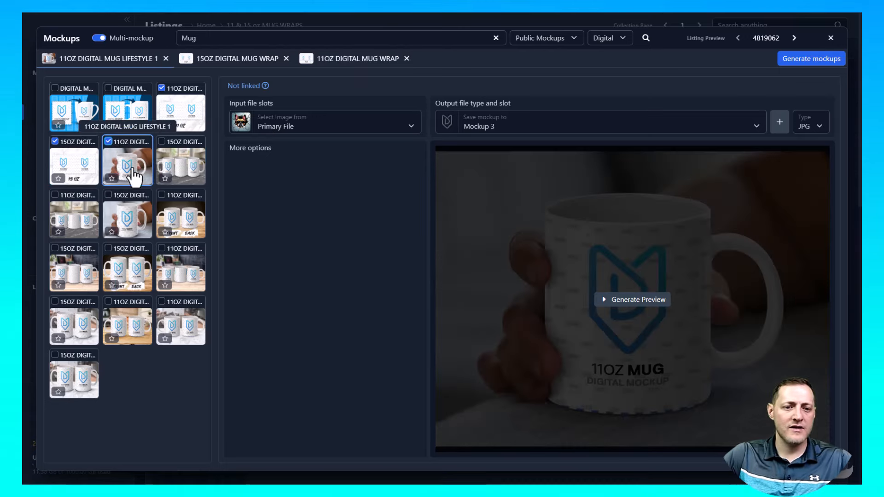
left_click(295, 126)
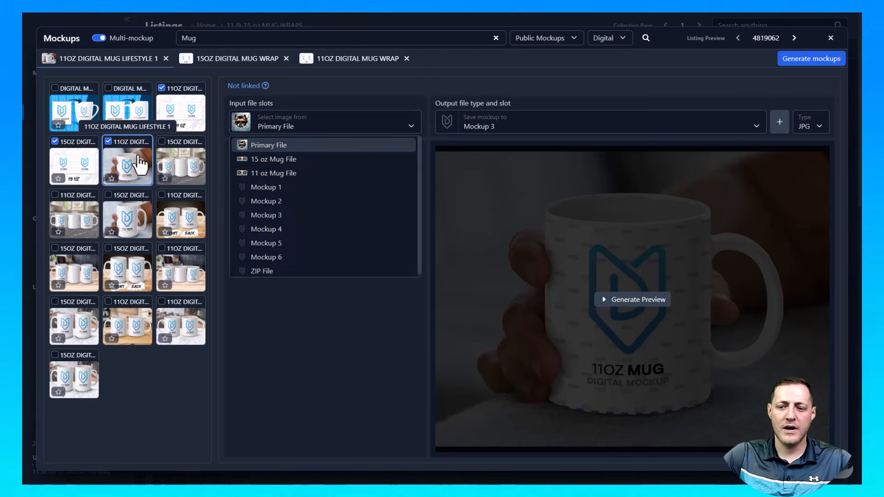
left_click(108, 142)
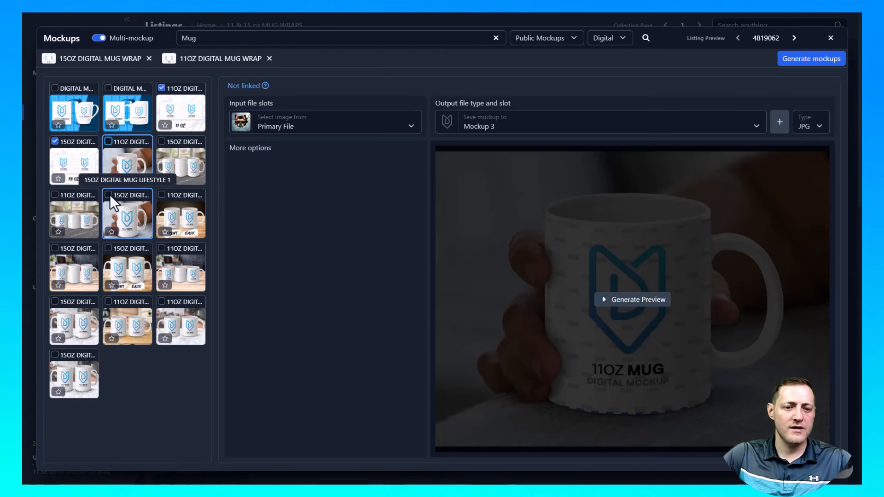
Add the 11OZ Digital Mug 180 View Lifestyle mockup with the 11 oz Mug File as its input image.
left_click(55, 195)
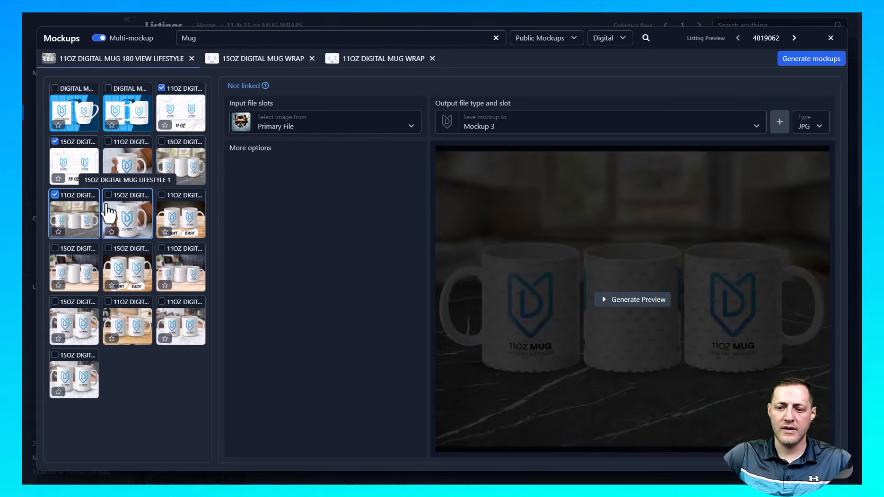
left_click(292, 130)
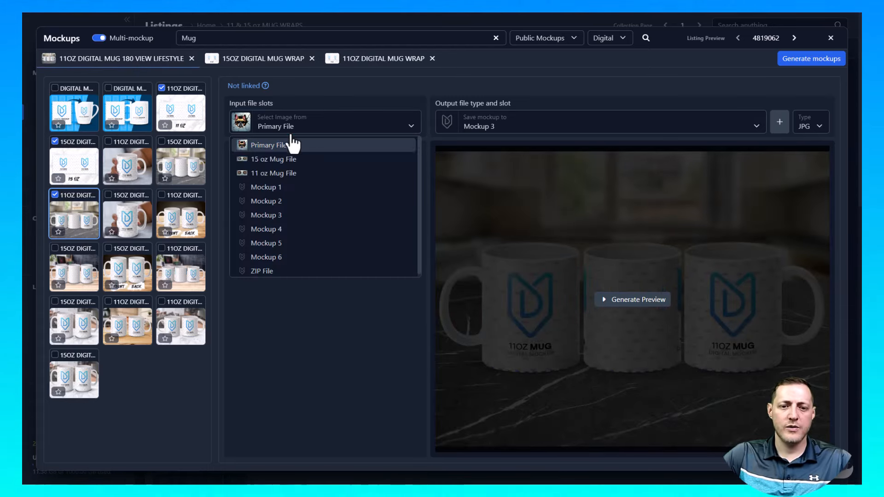
left_click(273, 173)
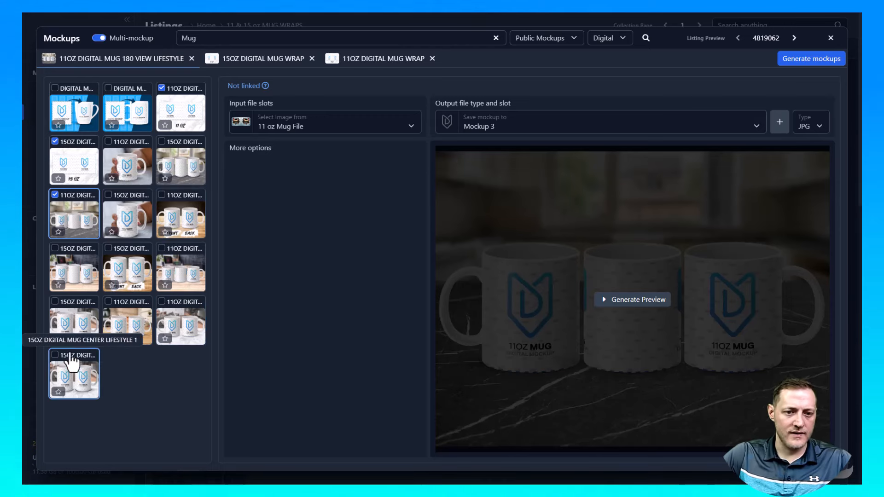
Add the 15OZ Digital Mug Center Lifestyle 1 mockup with the 15 oz Mug File as its input image.
left_click(62, 366)
left_click(282, 125)
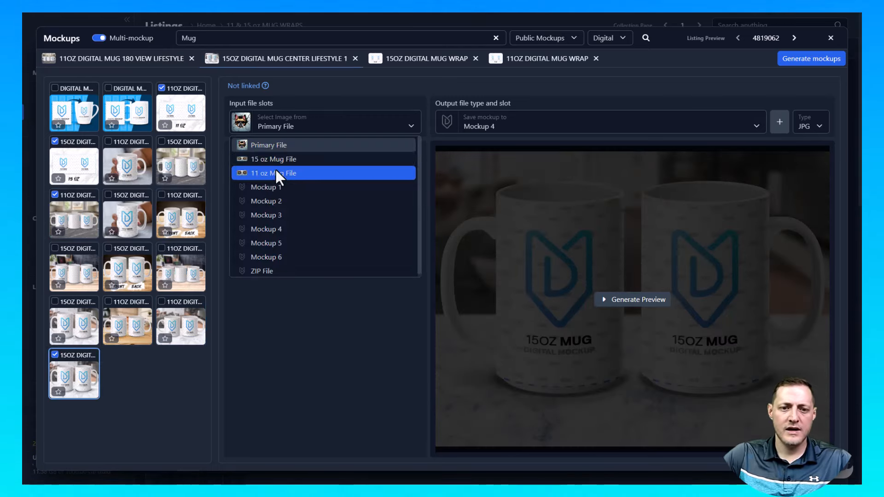
left_click(278, 162)
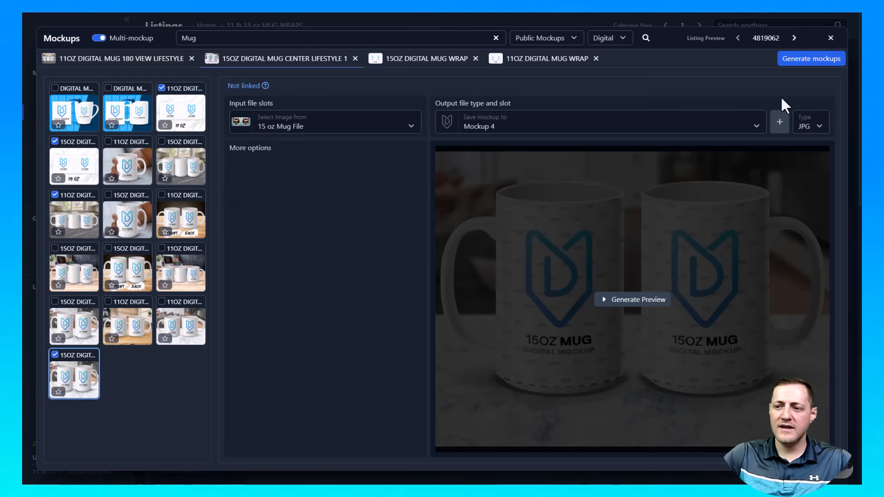
Save the 11OZ Digital Mug 180 View Lifestyle output to Mockup 1 and the 15OZ Digital Mug Center Lifestyle 1 output to Mockup 2.
left_click(101, 60)
left_click(499, 137)
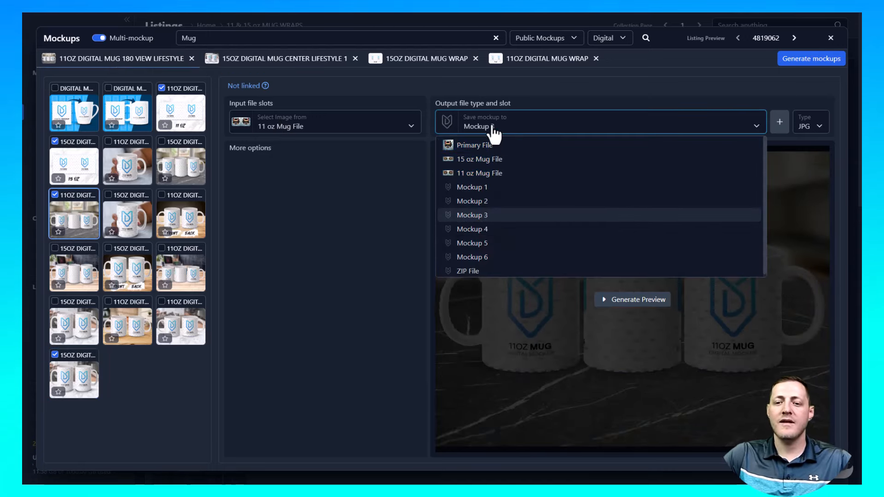
left_click(483, 187)
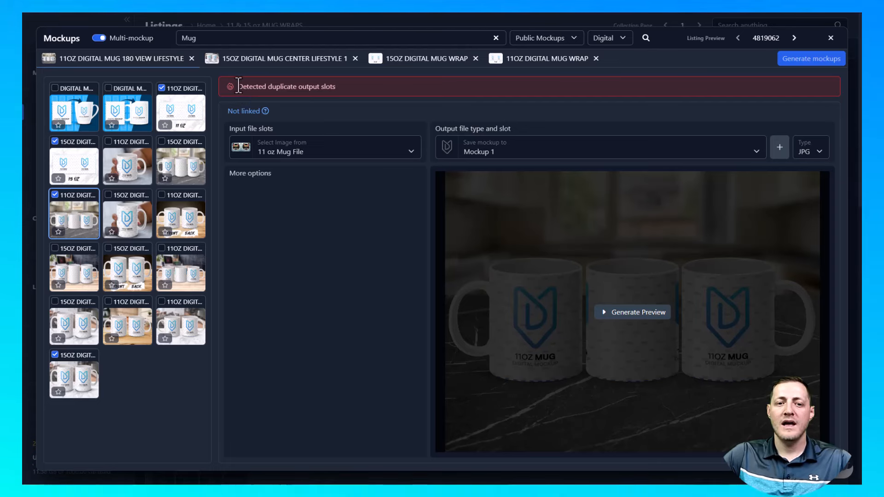
left_click_drag(238, 87, 350, 84)
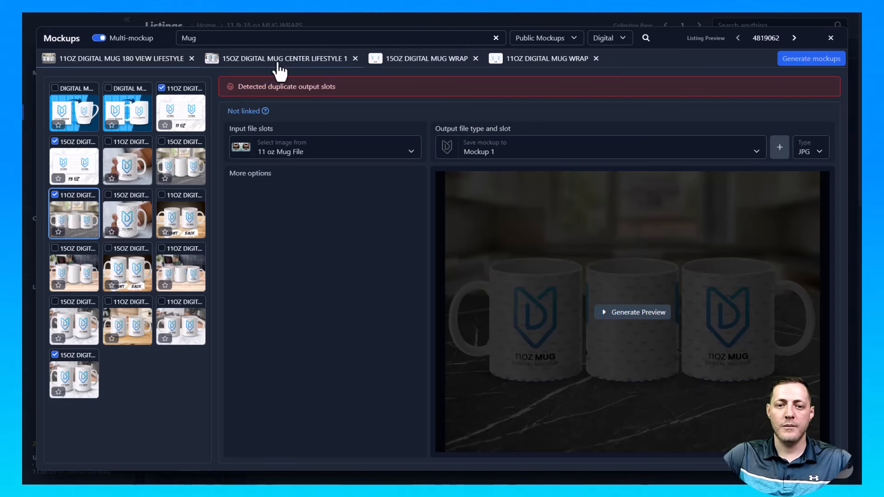
left_click(300, 66)
left_click(451, 159)
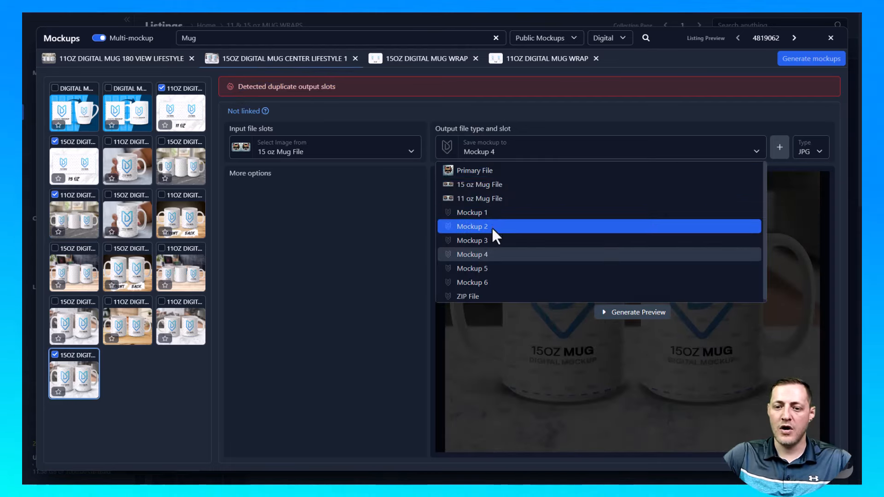
left_click(491, 225)
Save the 15OZ Digital Mug Wrap output to Mockup 3 and the 11OZ Digital Mug Wrap output to Mockup 4.
left_click(432, 66)
left_click(494, 154)
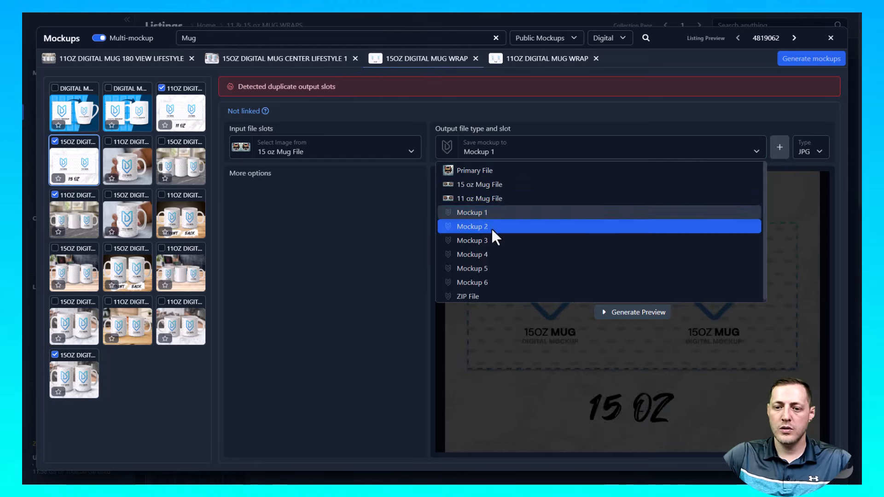
left_click(491, 226)
left_click(529, 60)
left_click(528, 140)
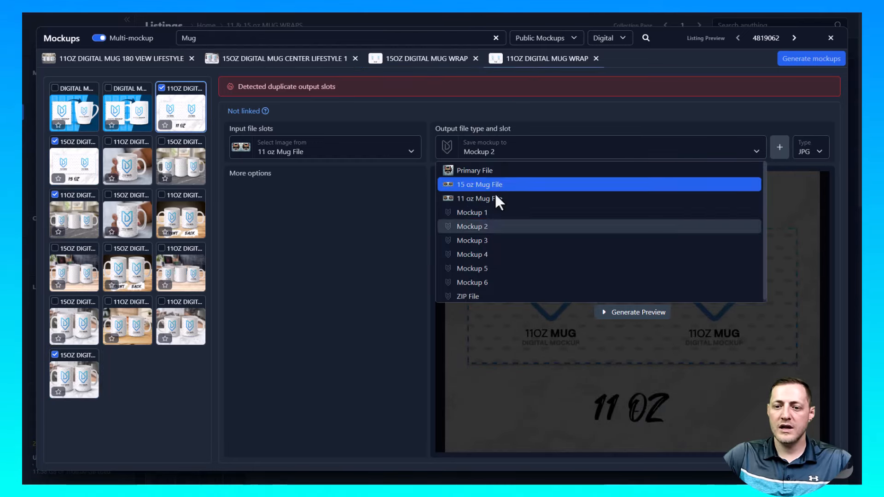
left_click(497, 251)
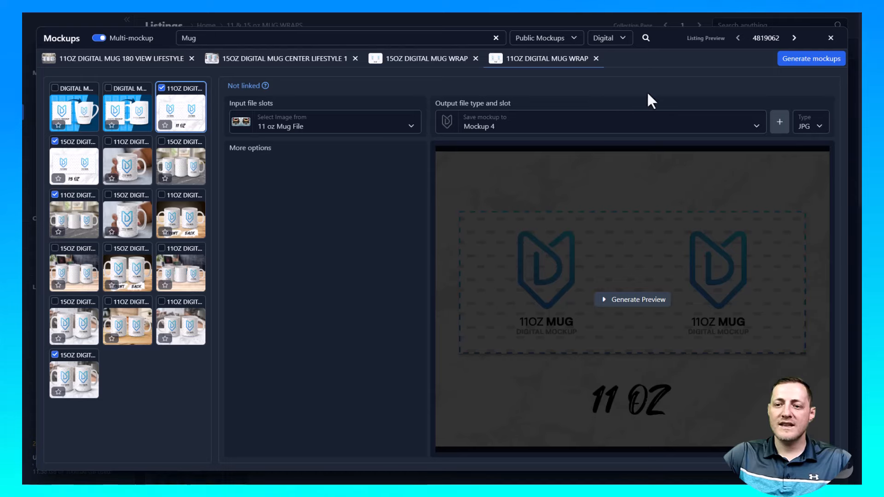
Generate the four configured mug mockups for all five selected listings.
left_click(819, 73)
left_click(510, 112)
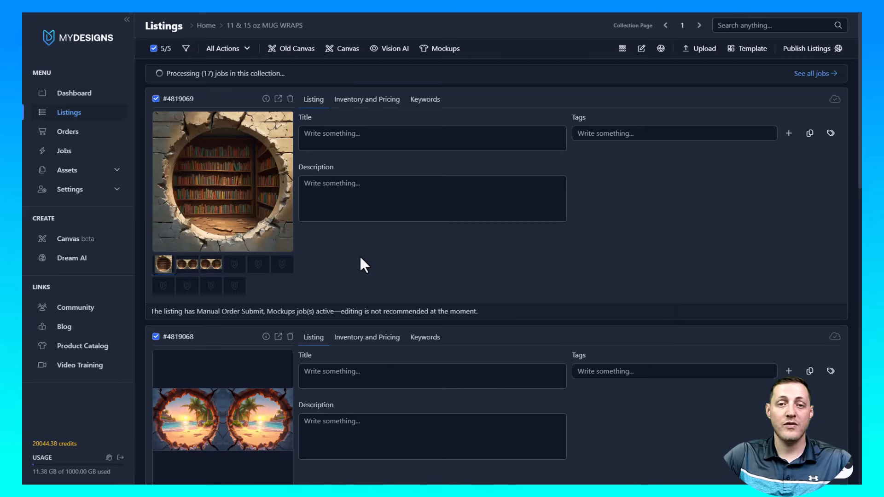
left_click_drag(188, 73, 226, 73)
left_click(206, 75)
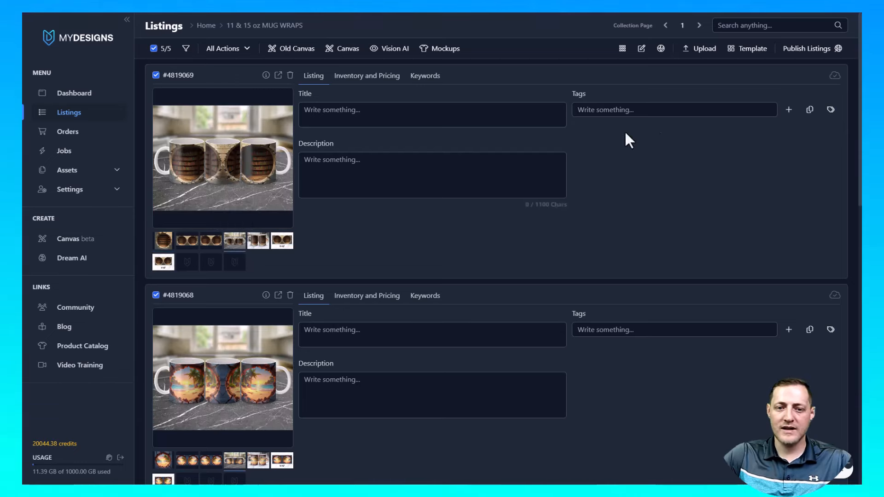
Examine the listings' Mockup 2 lifestyle images and their 15 oz and 11 oz wrap mockups in grid view, and return to list view.
left_click(622, 50)
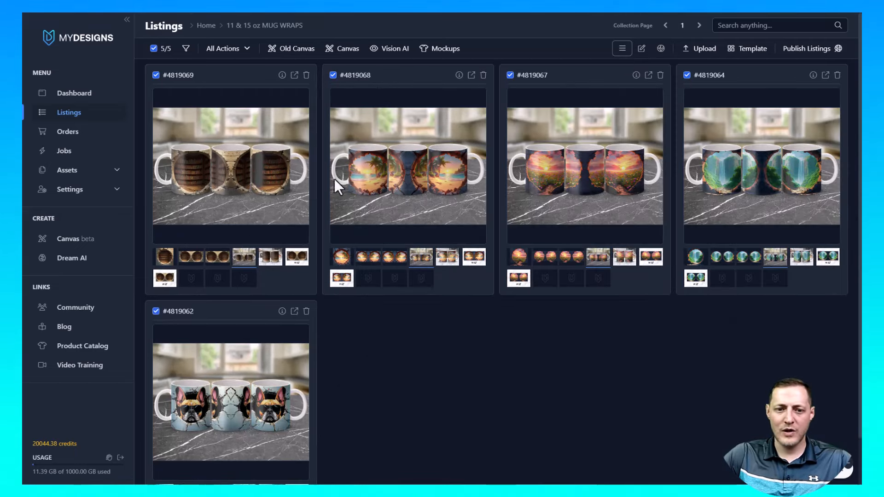
scroll(257, 138, "down", 1)
left_click(274, 218)
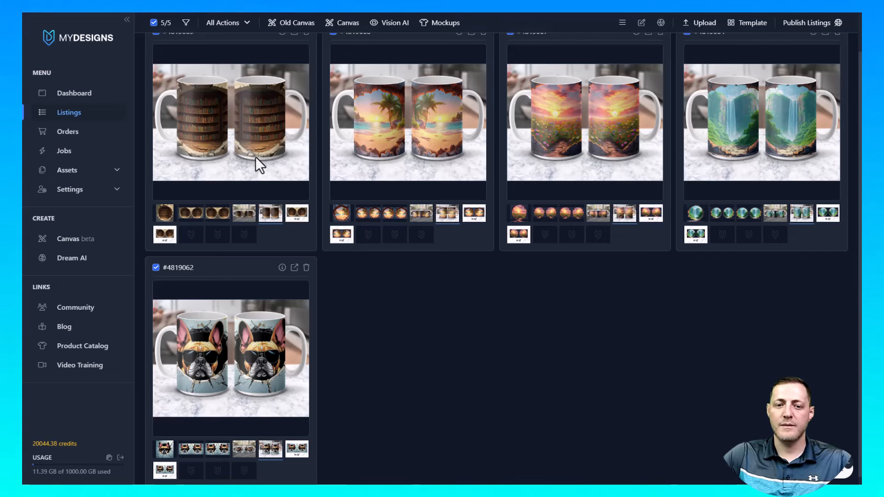
left_click(302, 223)
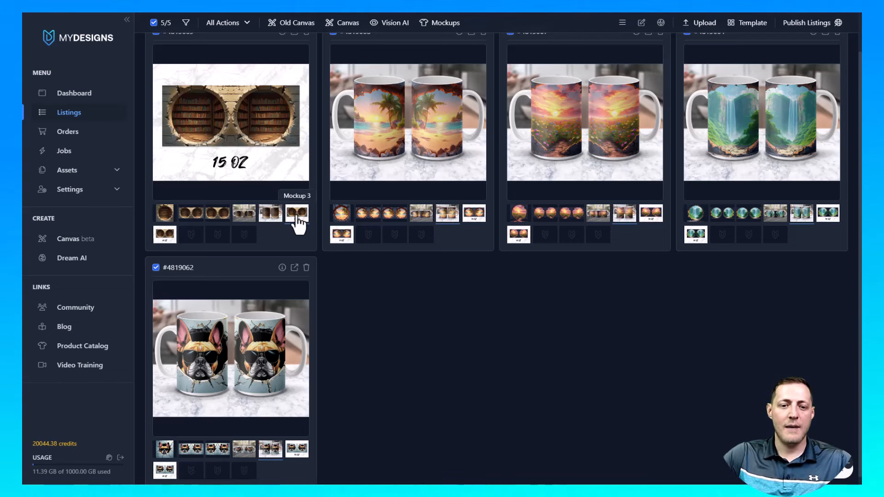
left_click(297, 217)
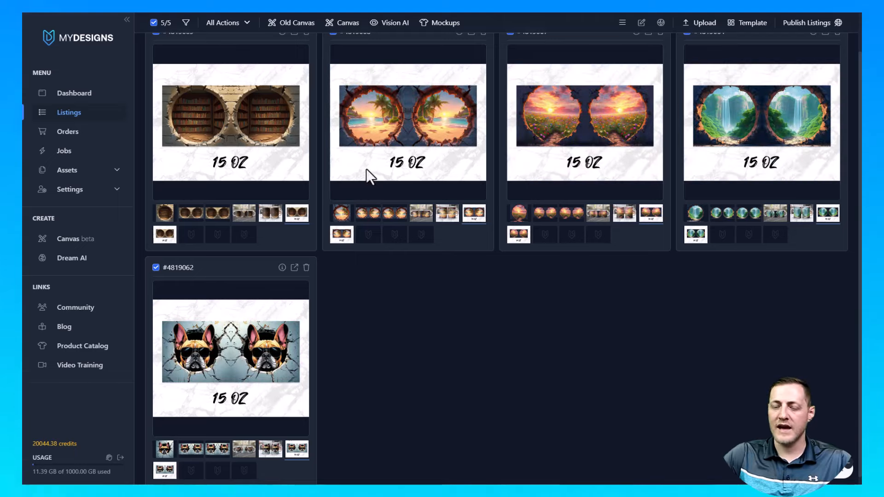
left_click(165, 235)
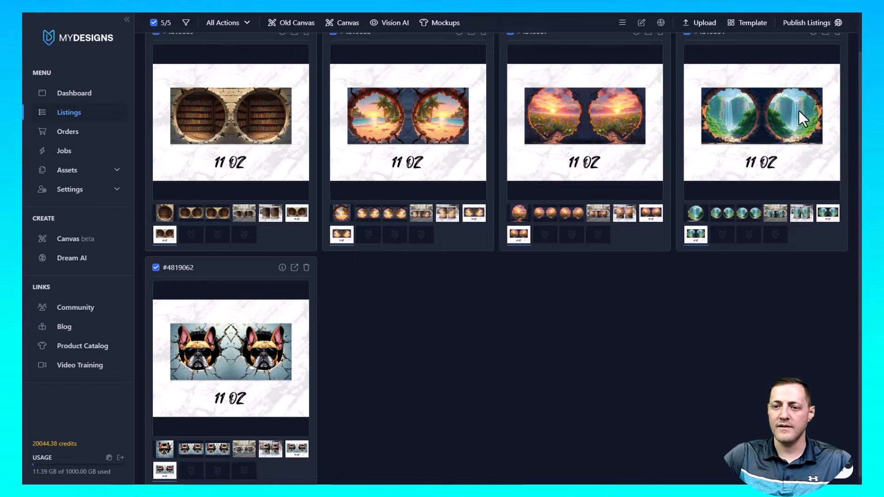
scroll(258, 147, "up", 1)
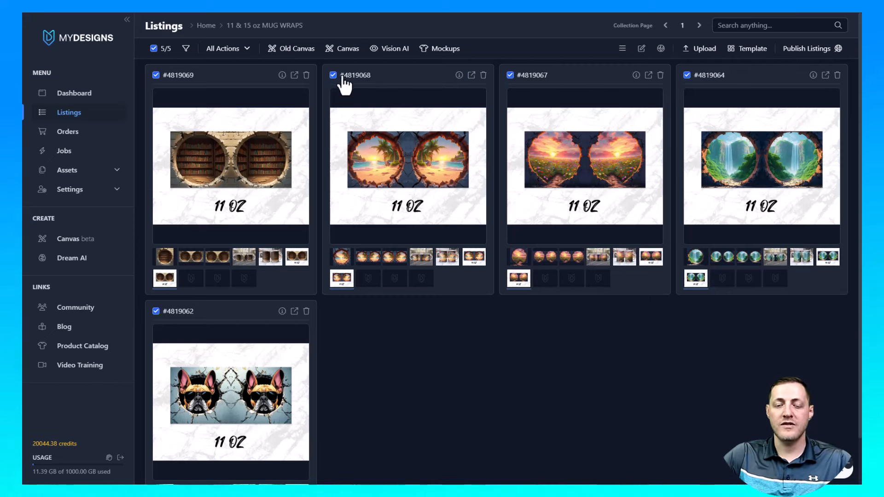
left_click(623, 48)
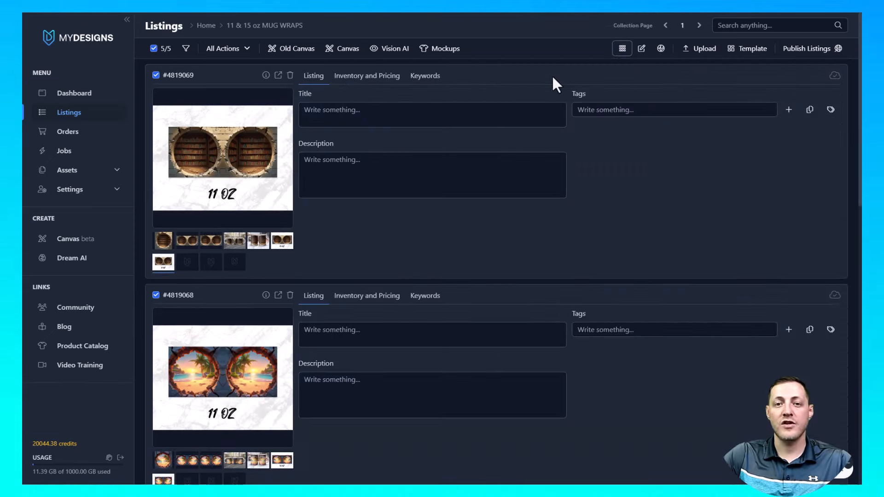
Open Vision AI for the five selected listings with the Primary File as input and set the product type to Digital.
left_click(164, 239)
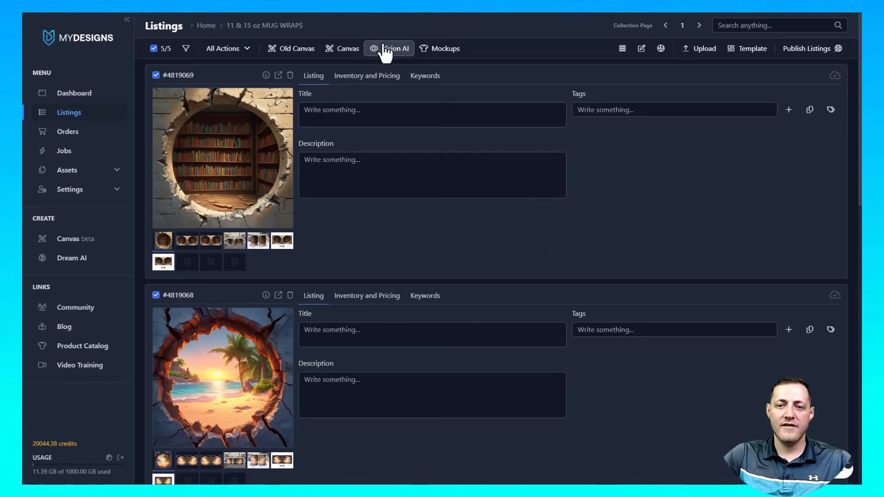
left_click(162, 49)
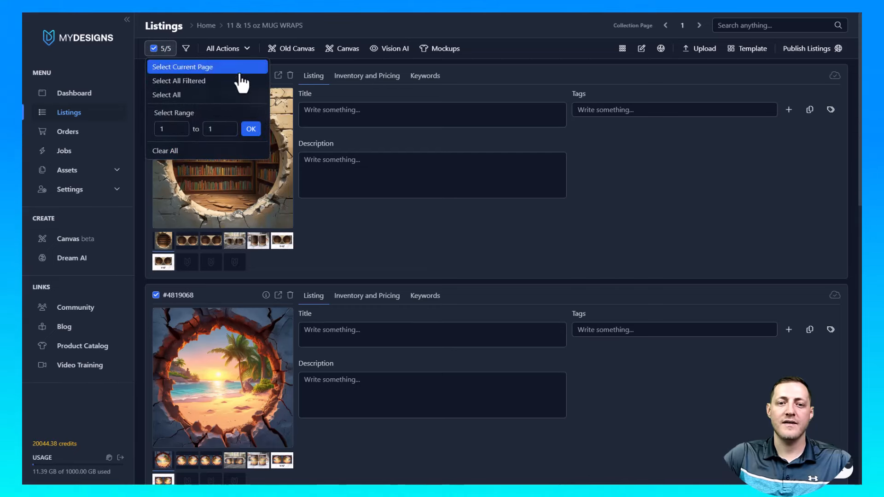
left_click(389, 49)
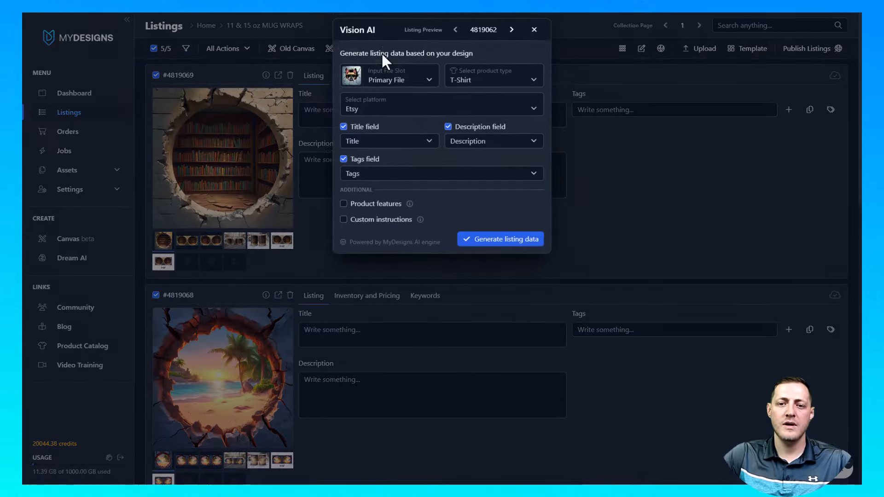
left_click(393, 88)
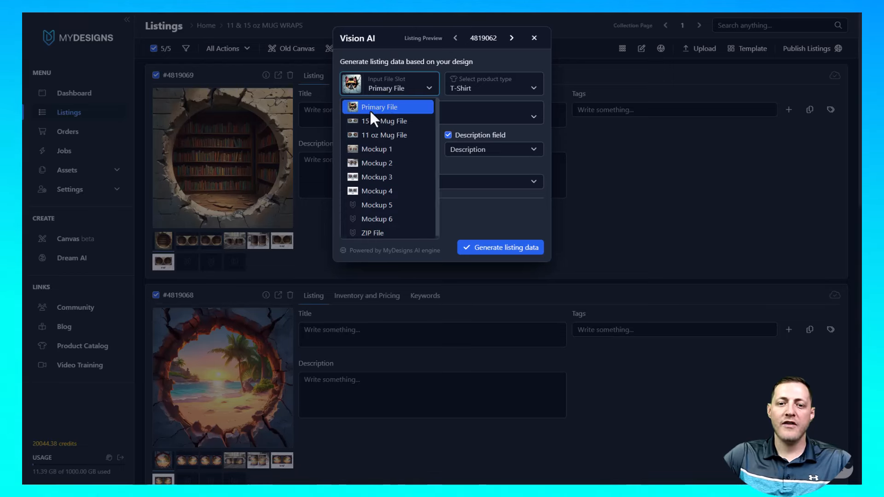
left_click(379, 107)
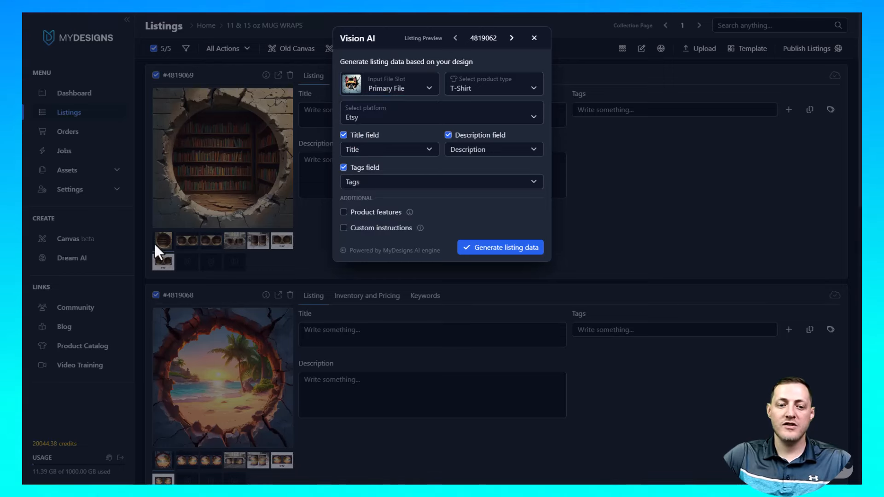
left_click(387, 89)
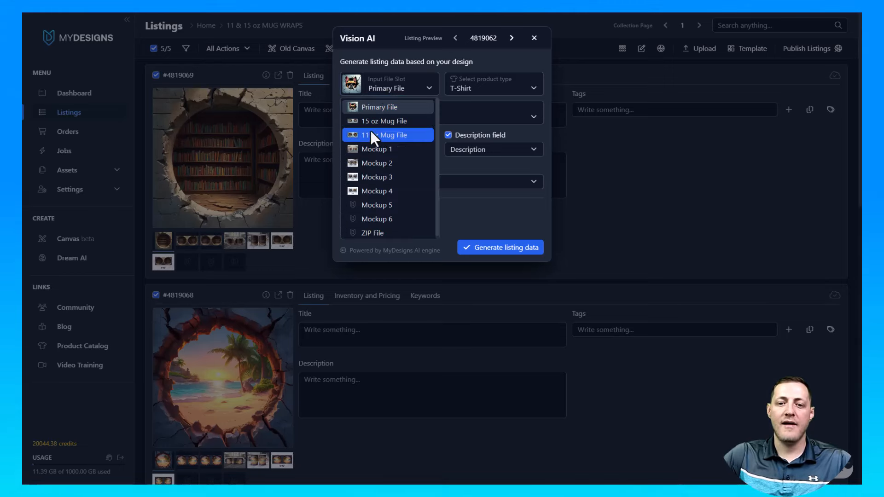
left_click(395, 89)
left_click(482, 90)
scroll(482, 168, "down", 5)
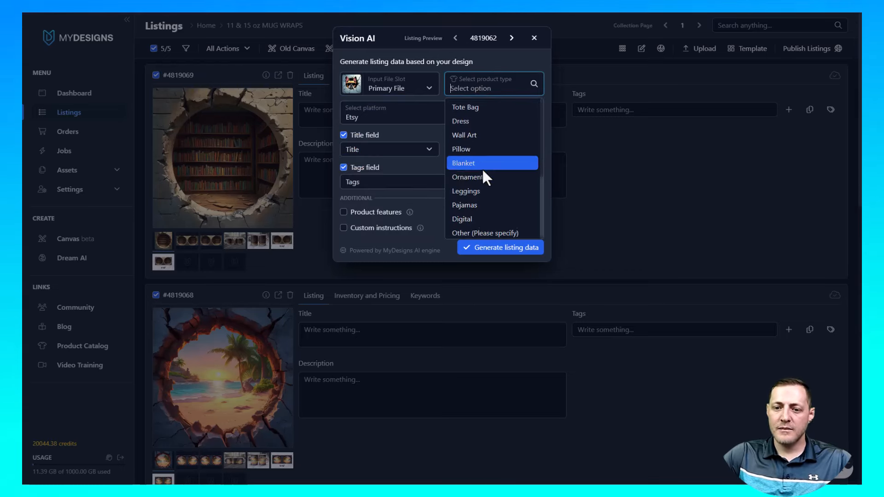
left_click(479, 217)
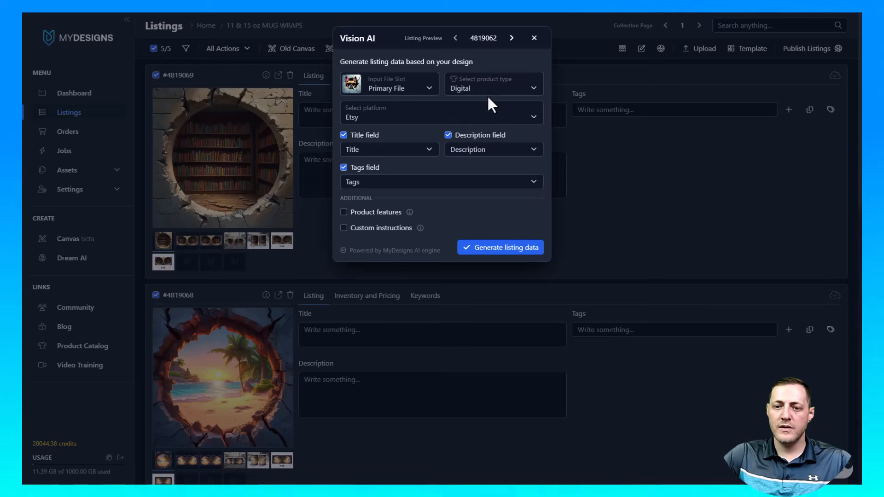
left_click(484, 89)
scroll(488, 221, "down", 5)
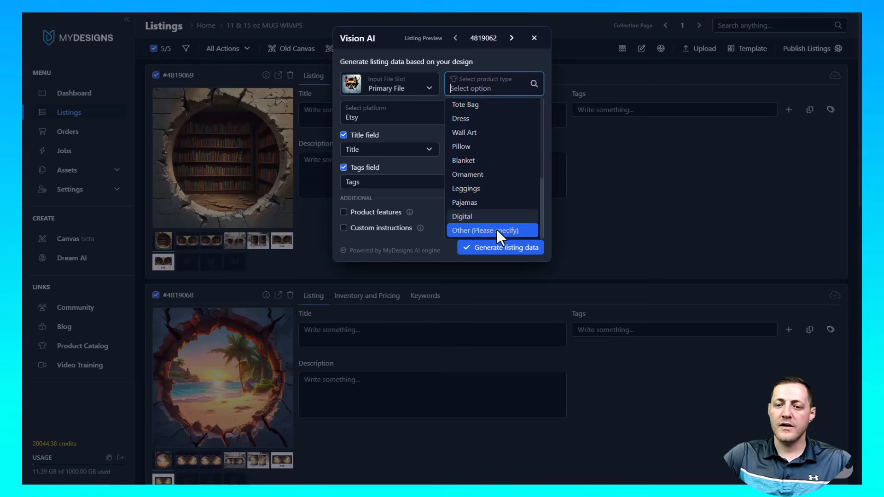
left_click(497, 229)
left_click(505, 90)
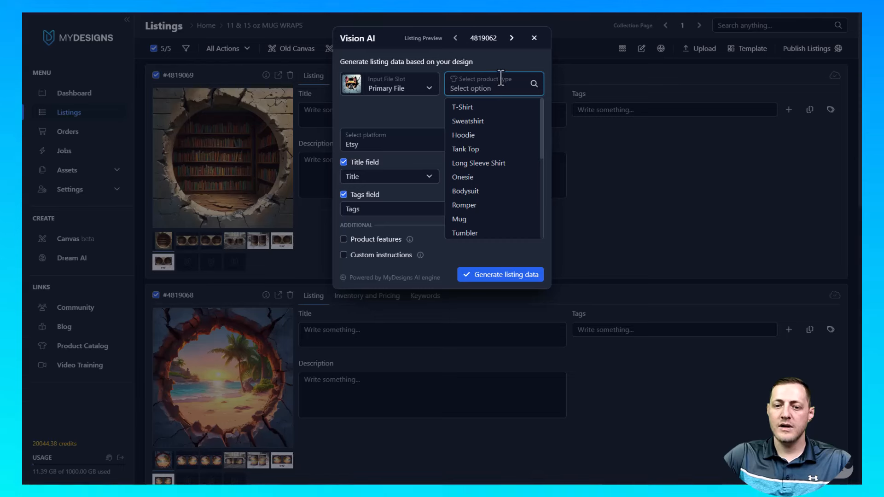
scroll(480, 145, "down", 5)
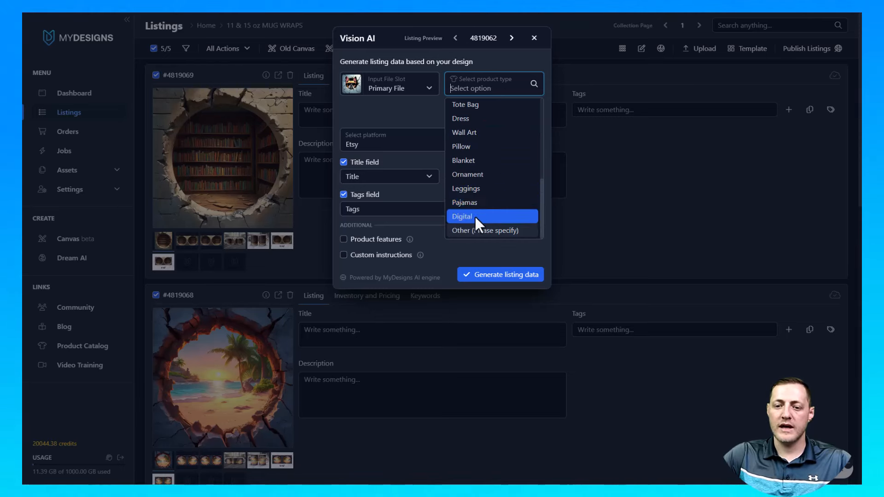
left_click(474, 216)
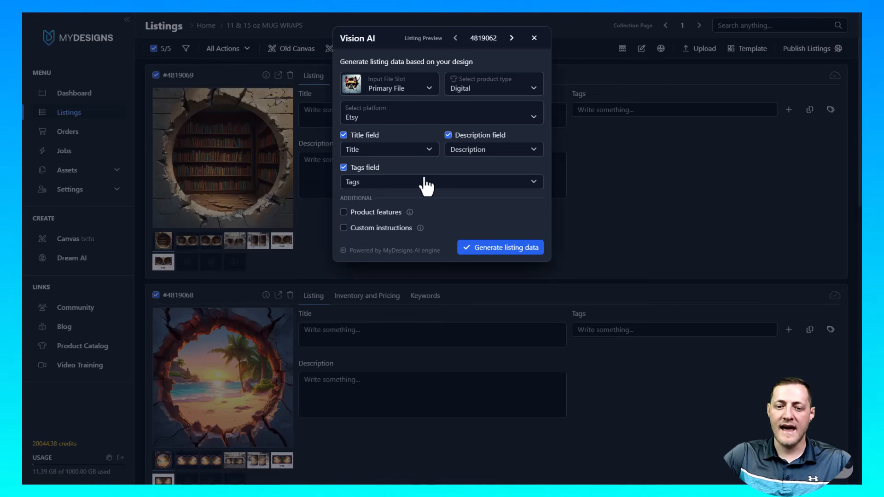
Generate the five listings' data with the custom instruction "This is a digital PNG file, the customer won't receive a physical product".
left_click(368, 228)
left_click(371, 244)
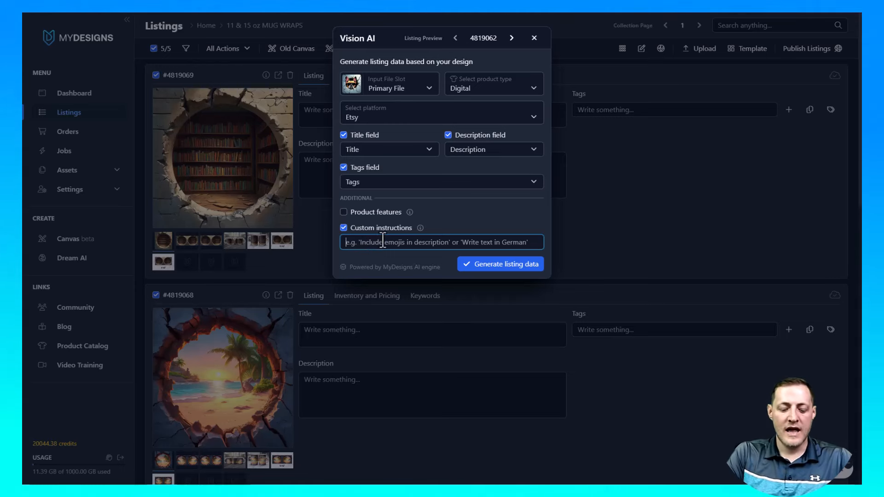
type("Th")
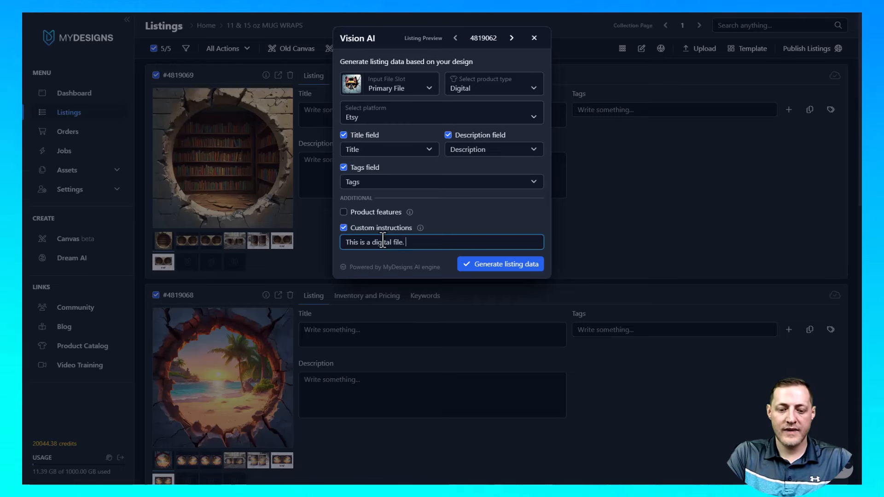
type("is is a digital PNG file")
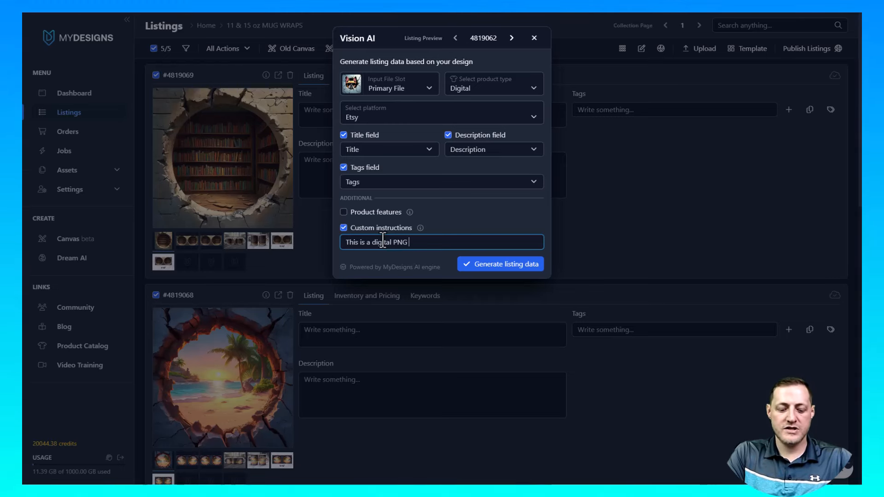
type("won't recieve a p")
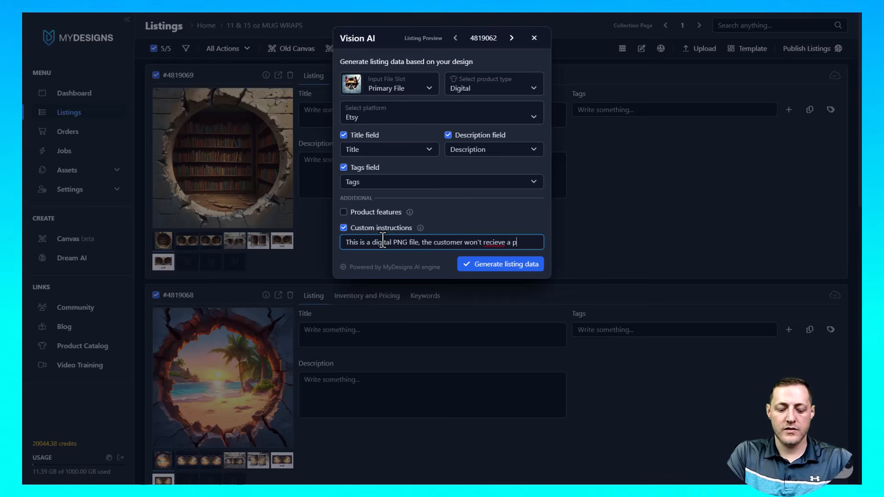
type("hysical product")
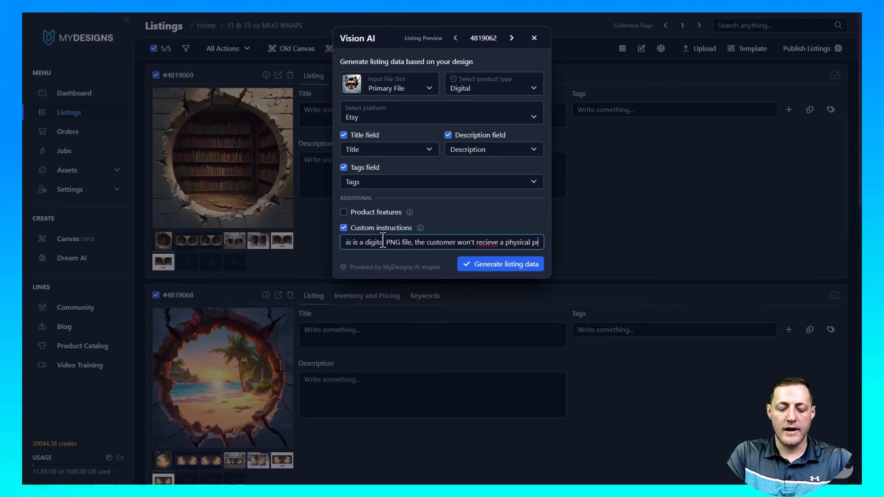
right_click(482, 242)
left_click(495, 254)
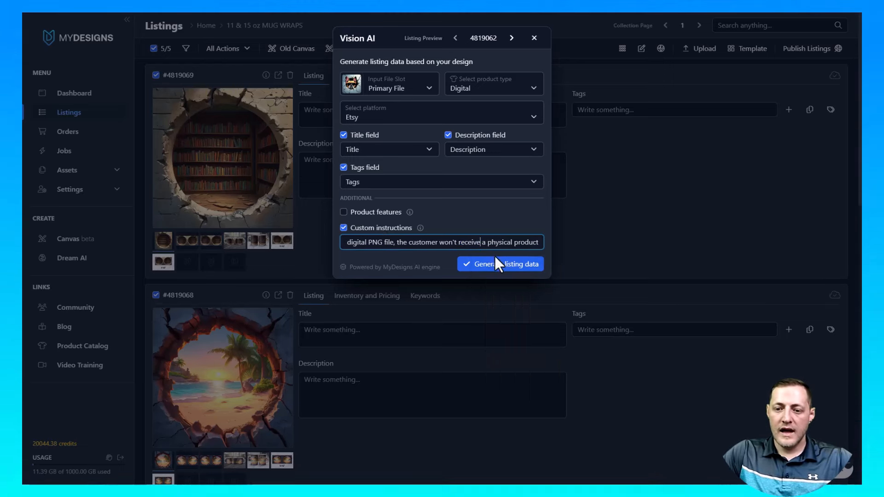
left_click(499, 267)
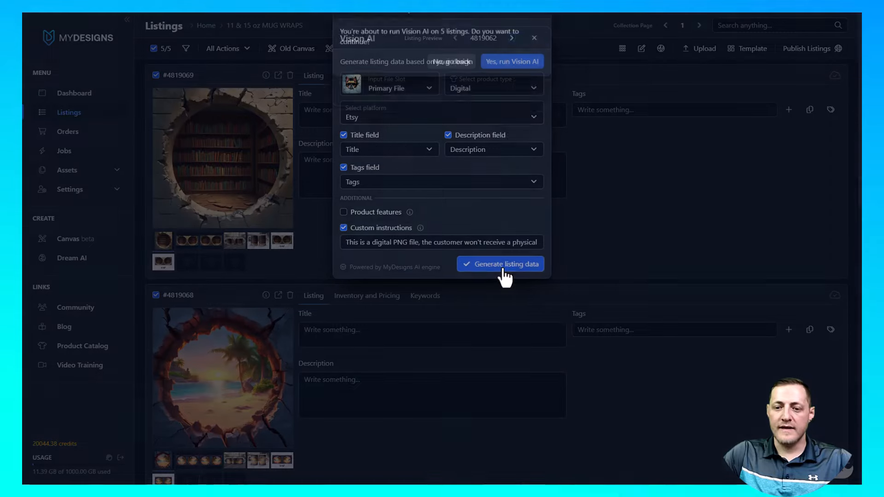
left_click(518, 94)
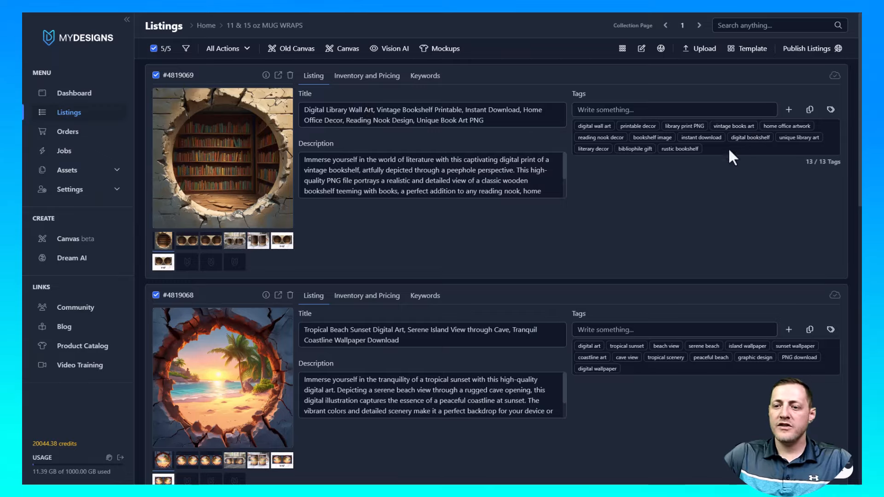
Review the generated titles, descriptions and tags across all five listings, including the full description of the library bookshelf listing.
scroll(627, 147, "down", 14)
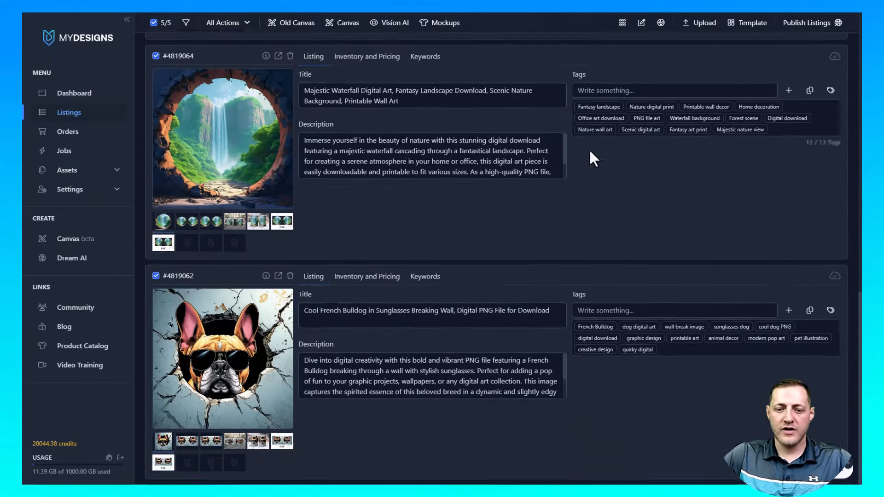
scroll(593, 158, "up", 14)
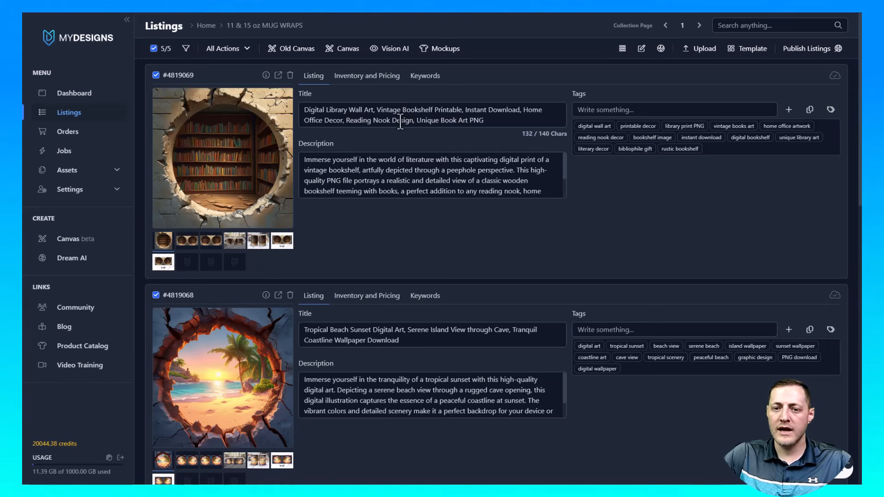
left_click(477, 122)
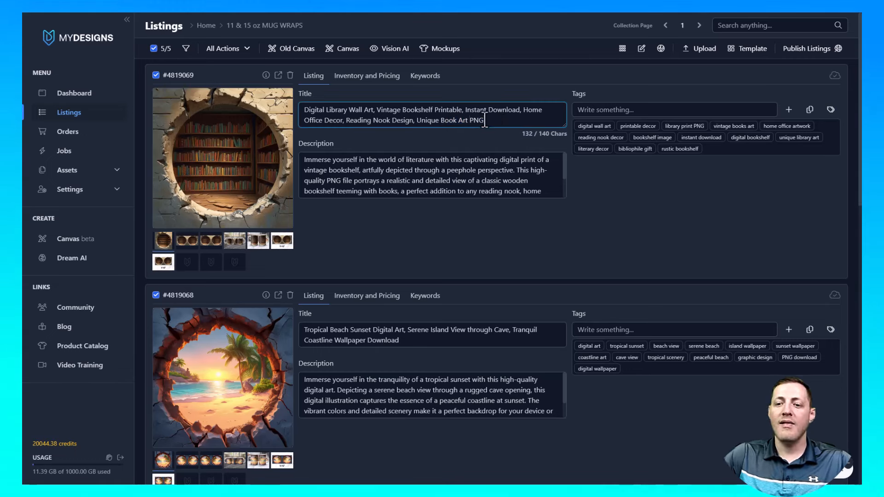
left_click(553, 142)
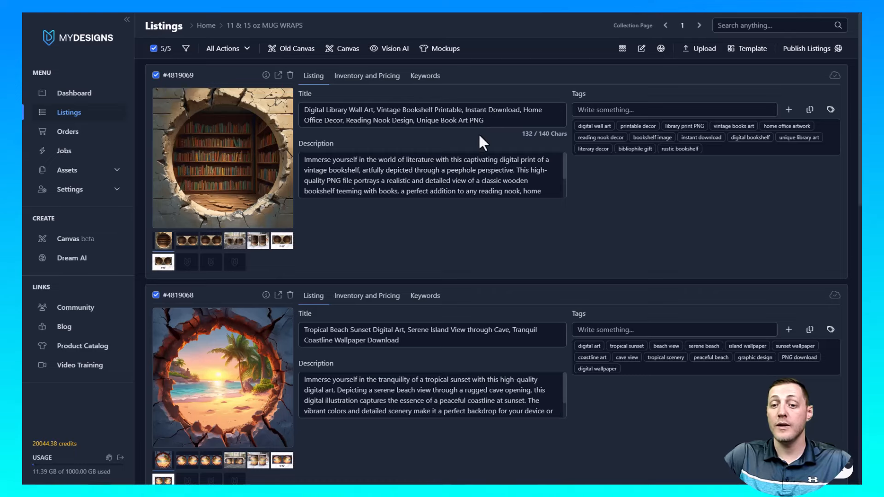
scroll(479, 133, "down", 2)
scroll(510, 198, "up", 2)
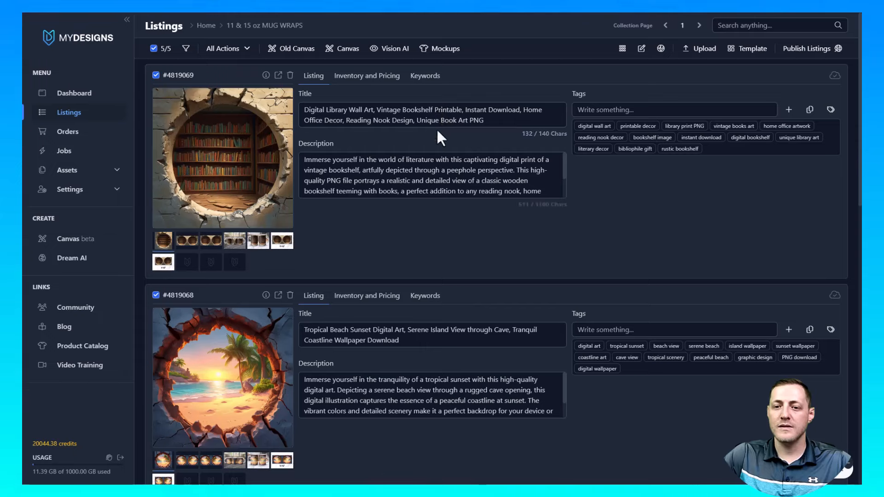
scroll(510, 164, "down", 1)
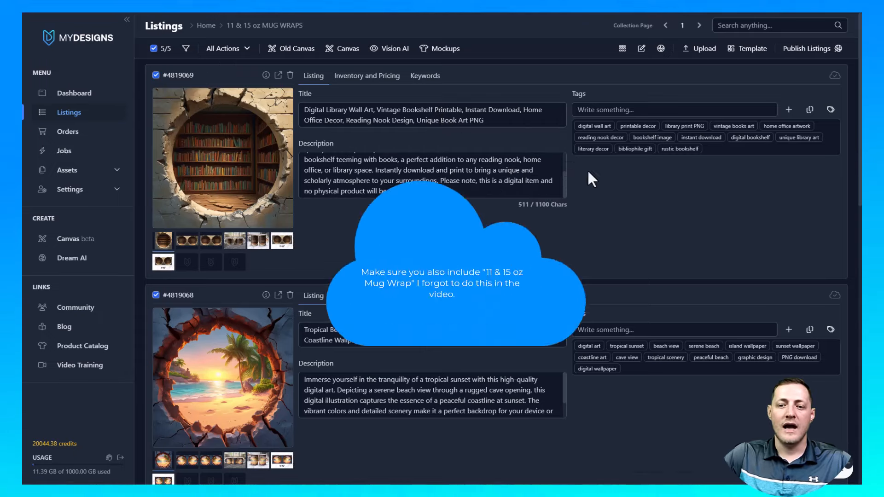
scroll(587, 170, "down", 3)
scroll(625, 163, "up", 3)
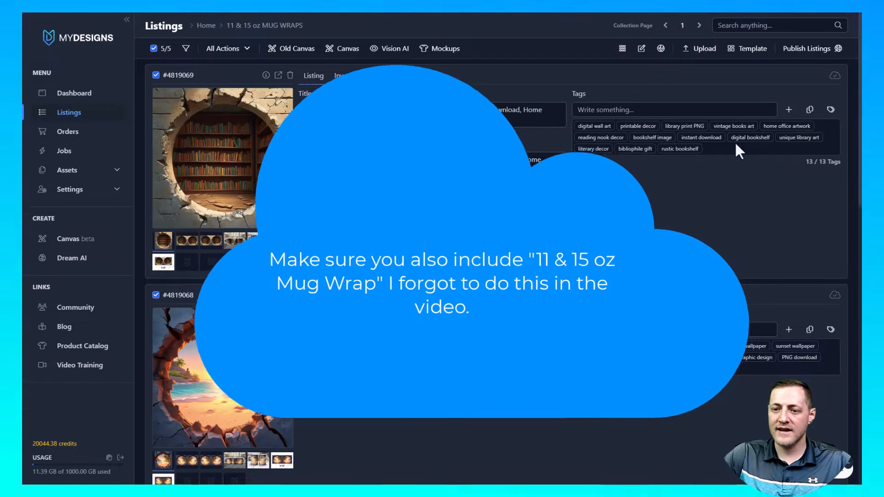
scroll(737, 148, "down", 4)
scroll(424, 182, "down", 10)
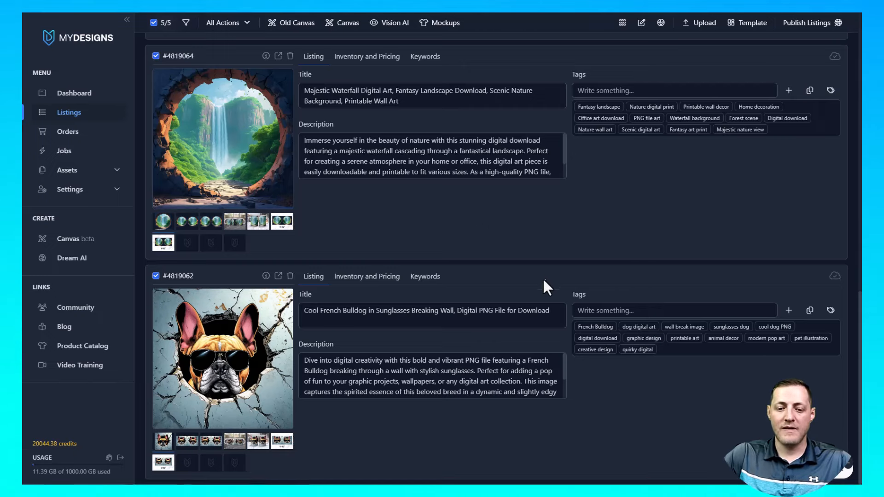
scroll(544, 283, "up", 12)
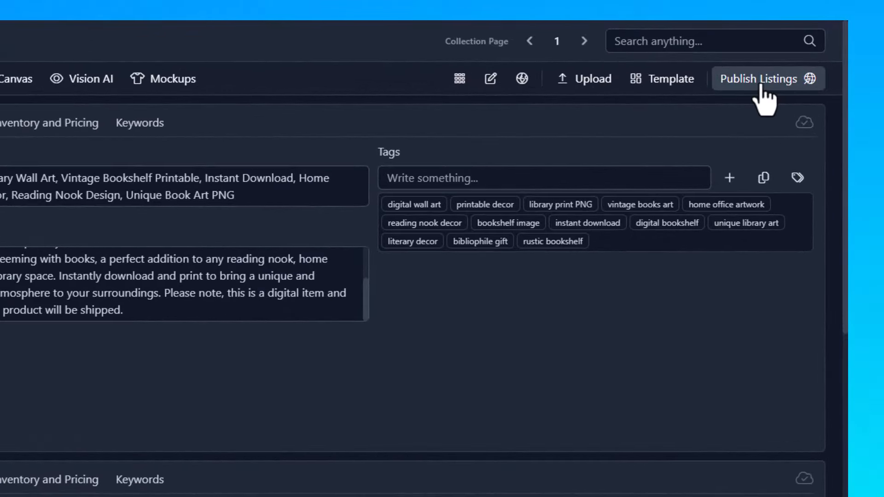
Start Digital Publish for the selected listings in the "Select files to sell" mode.
left_click(761, 88)
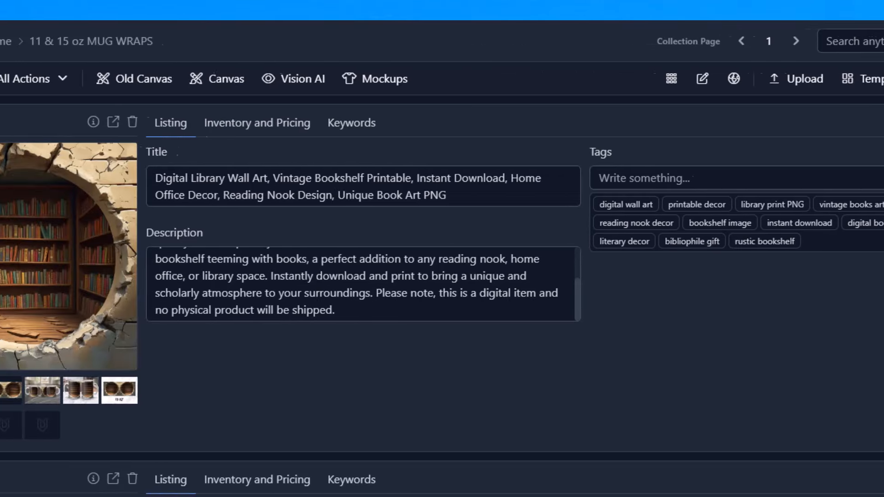
left_click(743, 134)
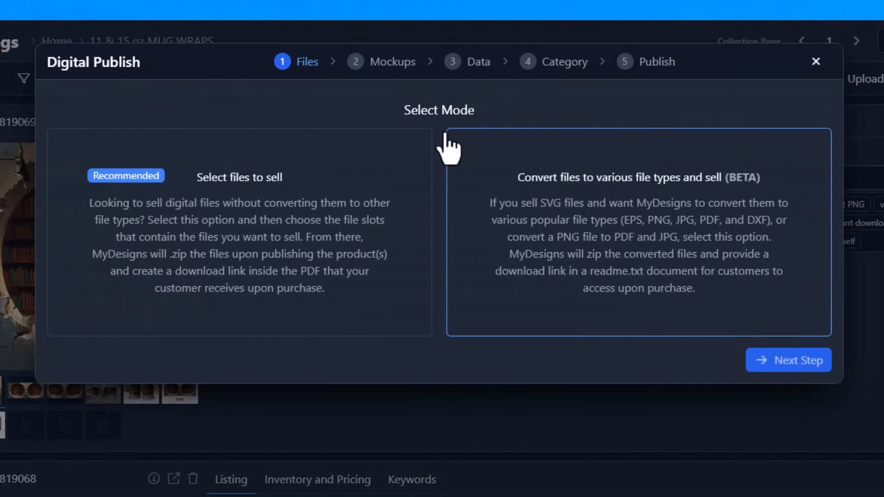
left_click(254, 220)
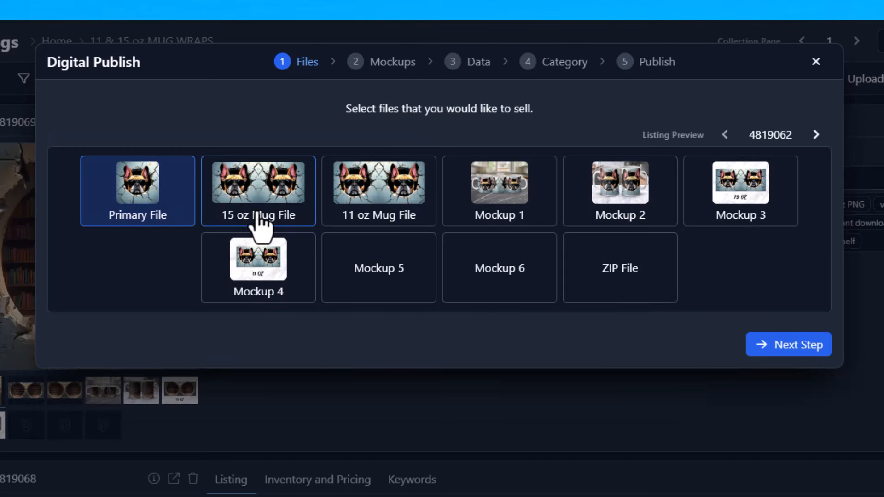
Choose only the 15 oz Mug File and 11 oz Mug File as files to sell, excluding the Primary File, and continue to the mockups.
left_click_drag(347, 111, 532, 110)
left_click(460, 110)
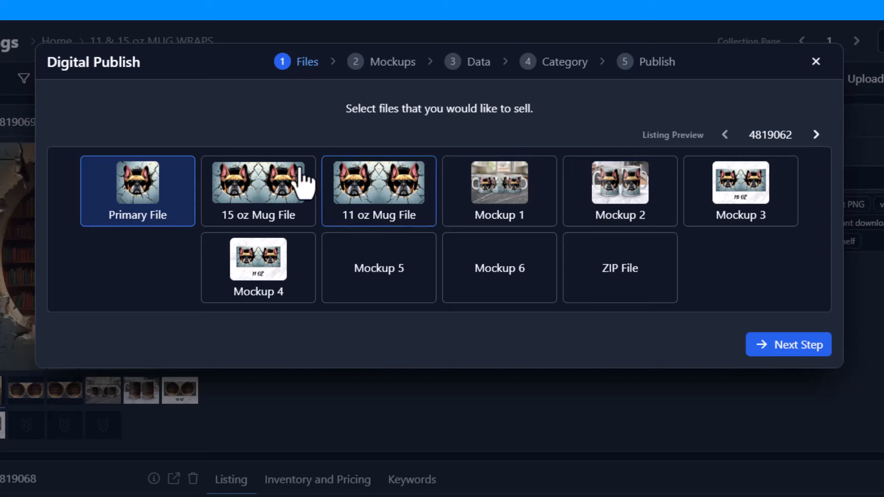
left_click(389, 200)
left_click(270, 208)
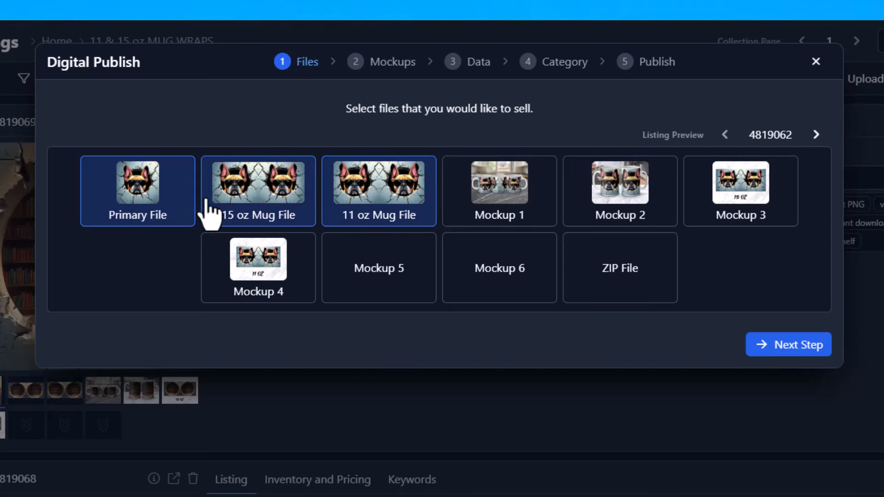
left_click(141, 195)
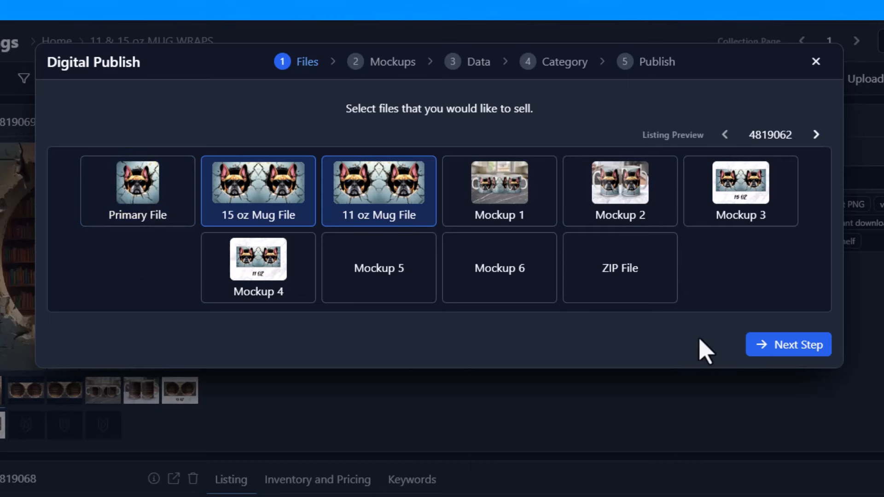
left_click(785, 351)
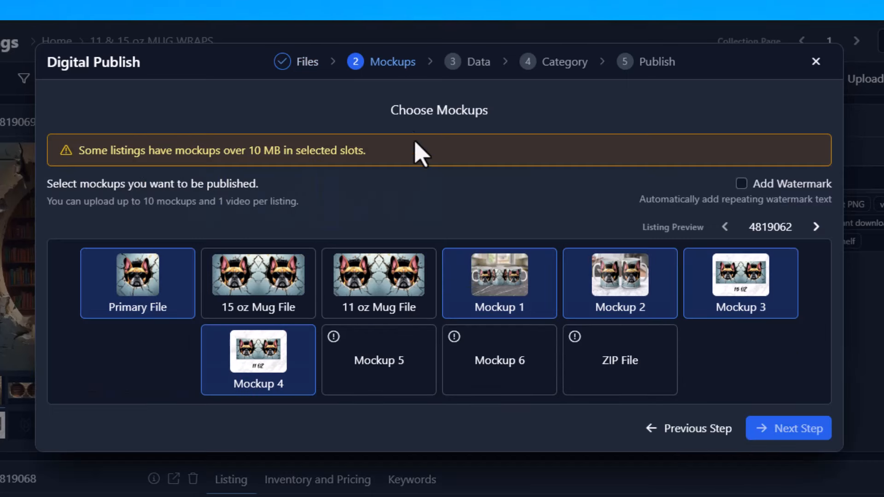
Deselect the Primary File and Mockups 1 to 4 from the images to publish.
left_click_drag(383, 117, 494, 122)
left_click(499, 123)
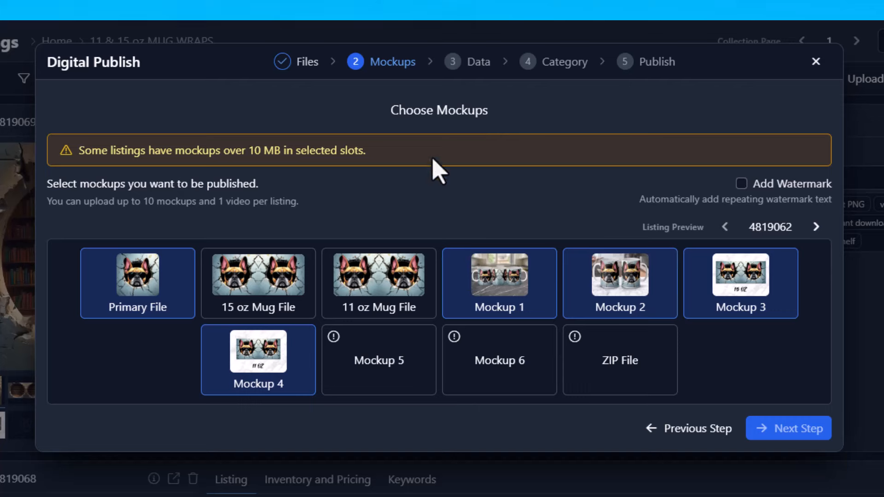
left_click(145, 281)
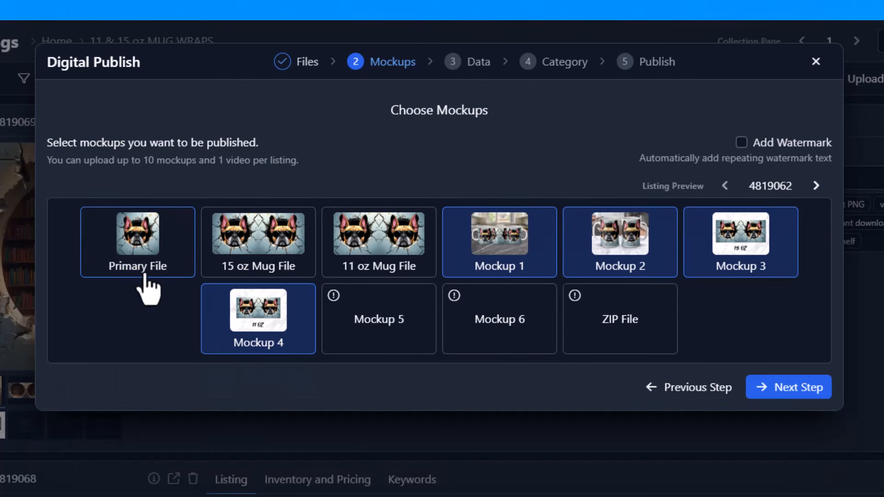
left_click(514, 260)
left_click(617, 248)
left_click(709, 229)
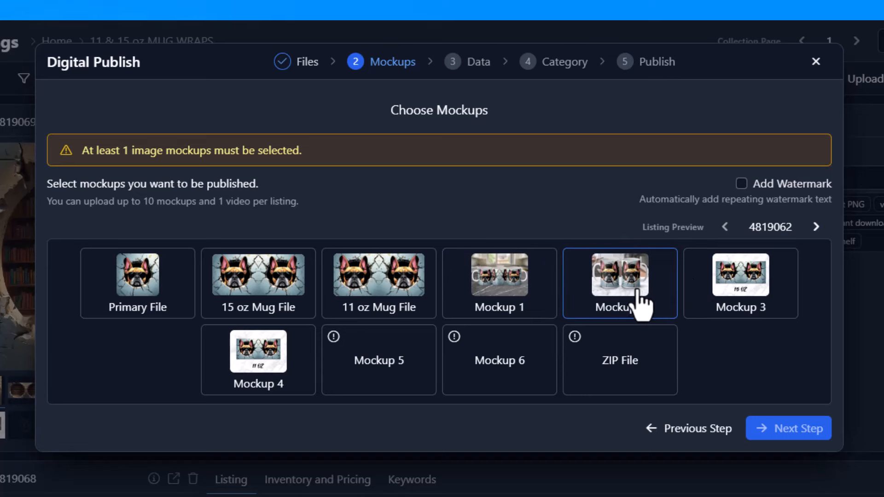
Select Mockup 1, Mockup 3, Mockup 4 and Mockup 2 for publishing in that order, and continue to the data fields.
left_click(513, 295)
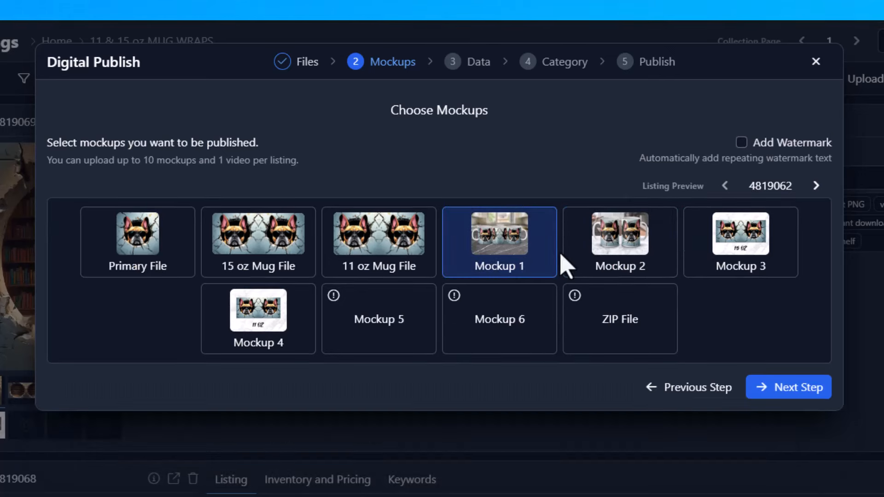
left_click(731, 263)
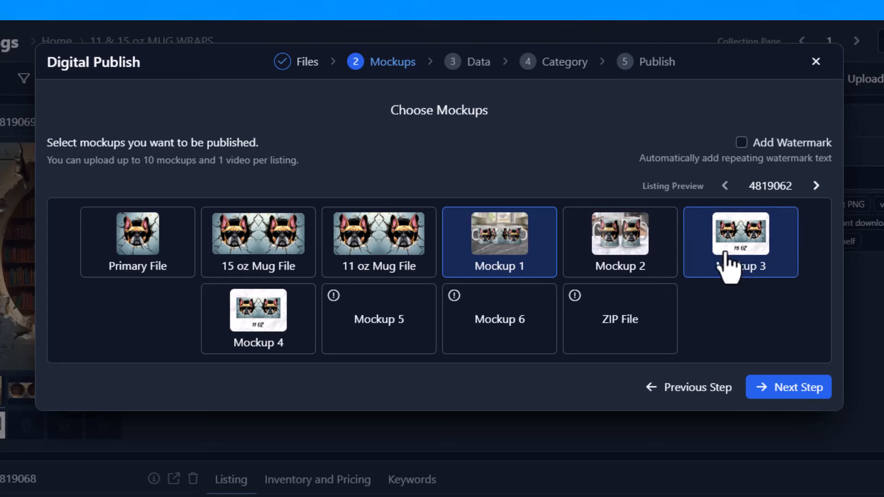
left_click(251, 332)
left_click(618, 232)
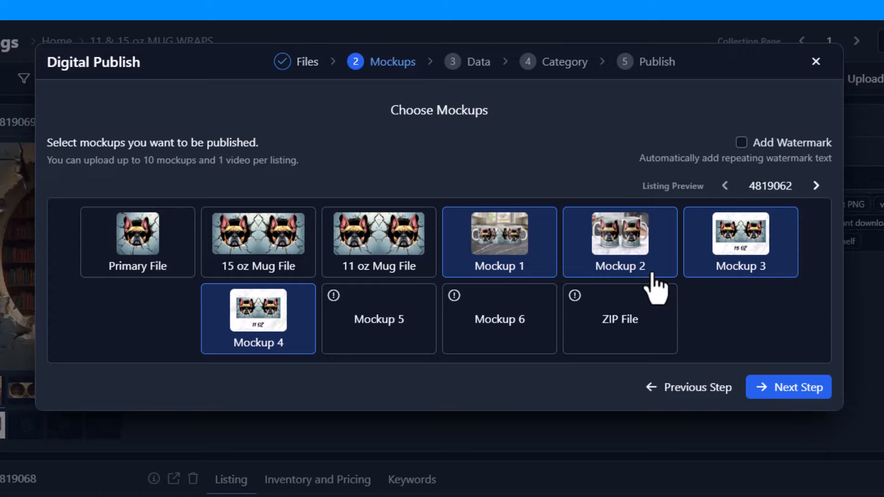
left_click(787, 389)
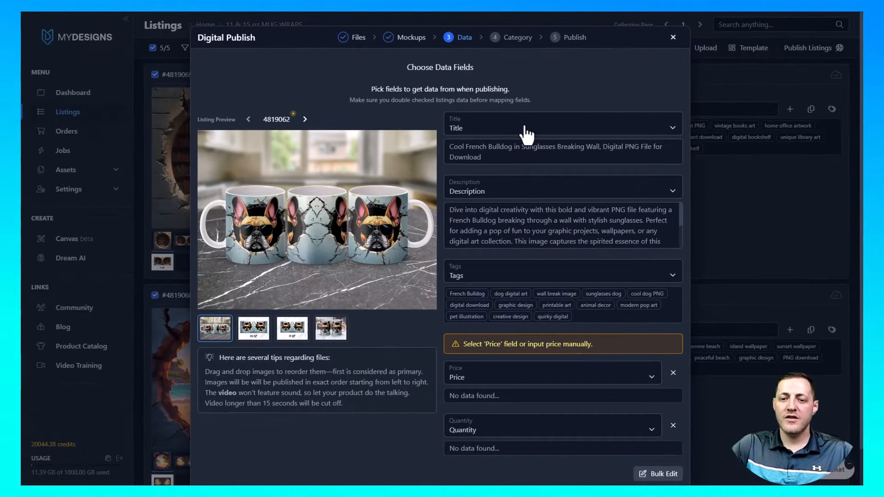
Use the Title field as the listing title, bulk edit the price to 5.99 and quantity to 999, and continue to the category settings.
left_click(509, 131)
left_click(473, 146)
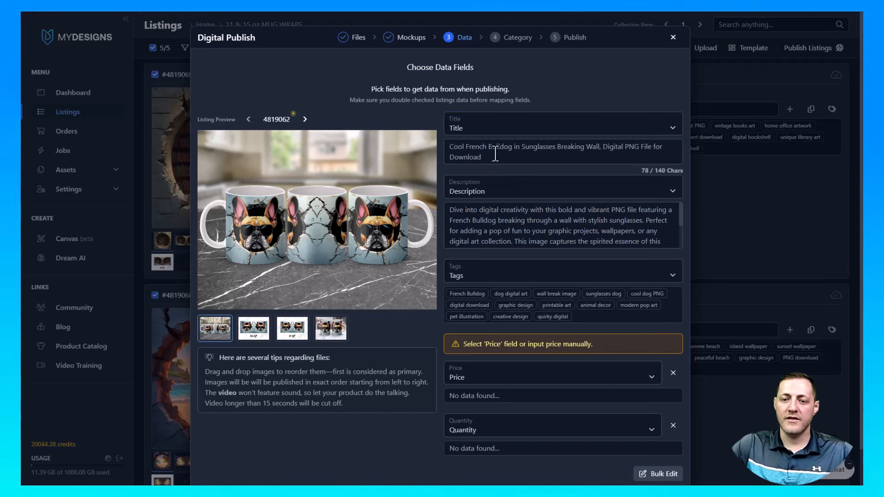
scroll(485, 166, "down", 2)
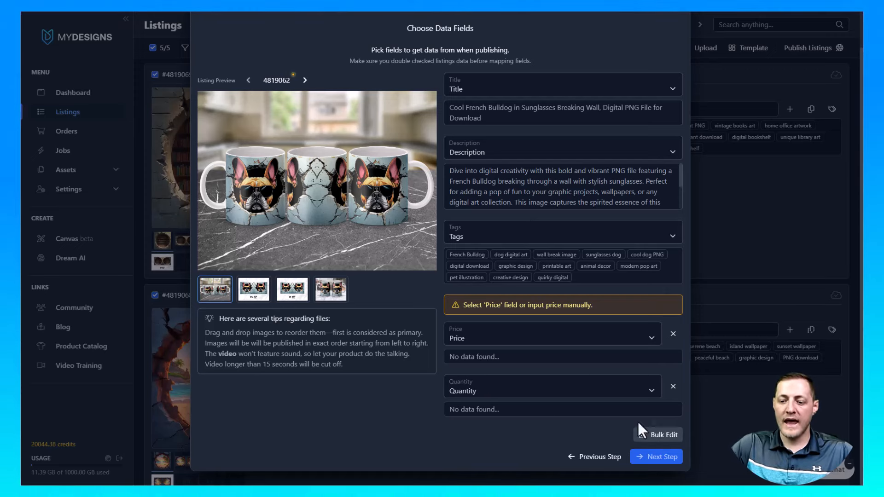
left_click(663, 435)
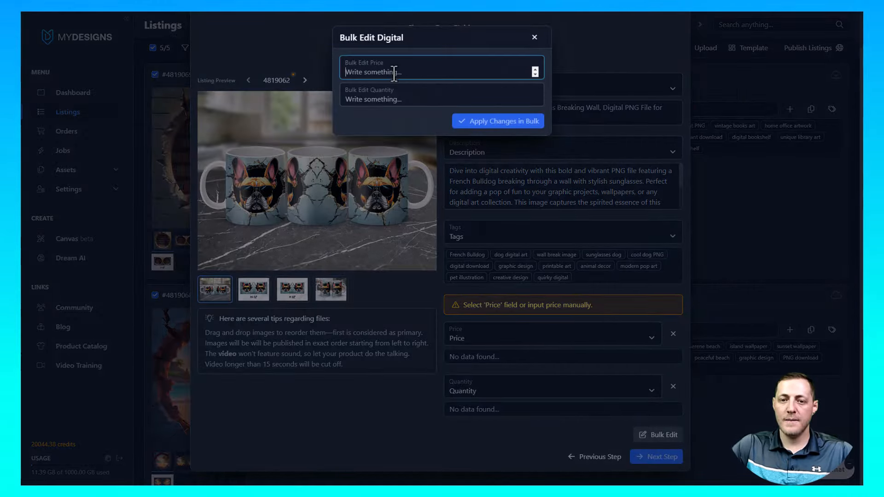
type("5.99")
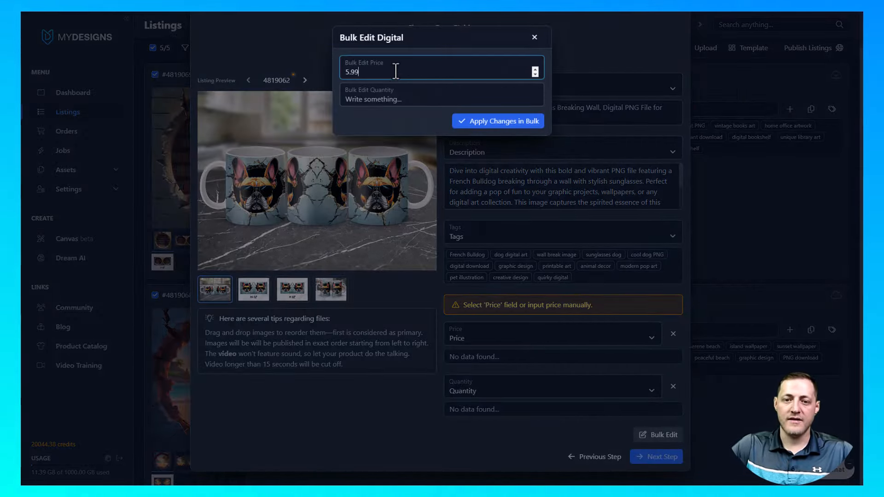
left_click(392, 99)
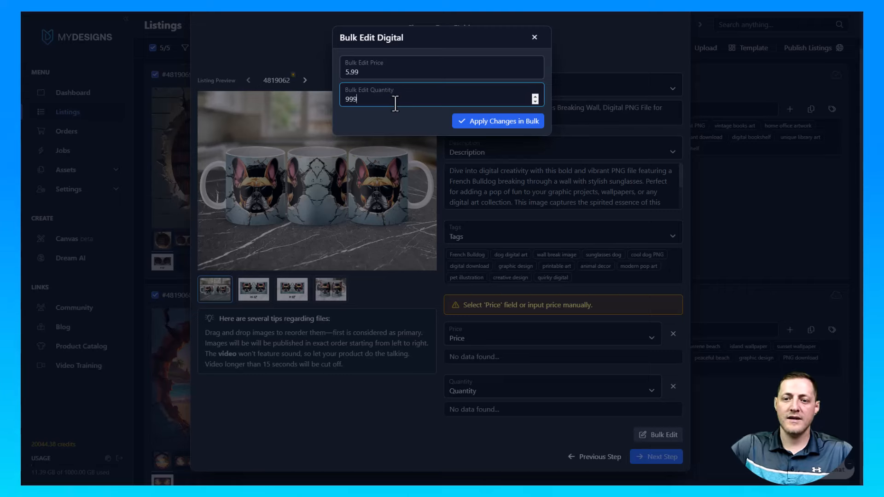
left_click(509, 122)
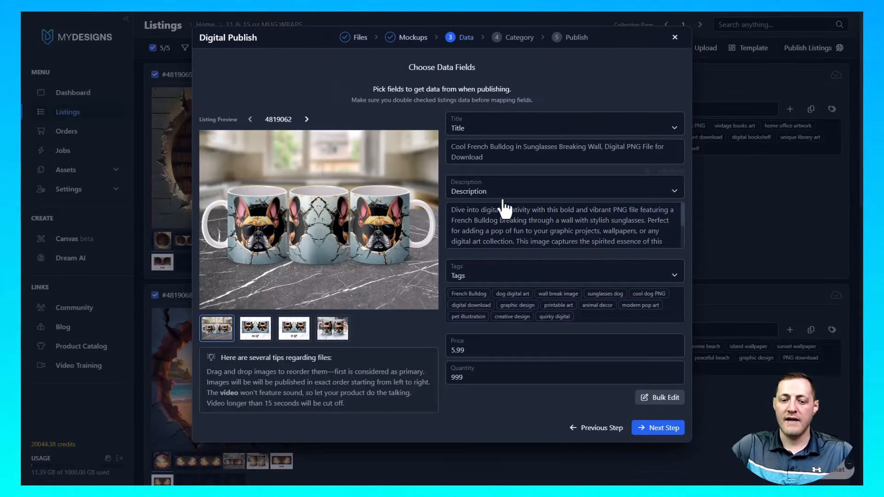
left_click(657, 428)
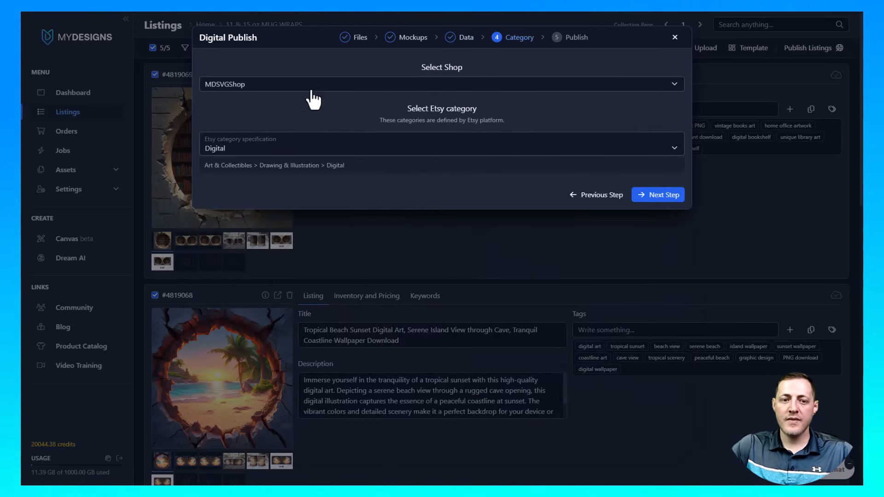
Choose MDSVGShop as the shop, keep the Etsy category Digital, and continue to the publish preview.
left_click(361, 91)
left_click(248, 103)
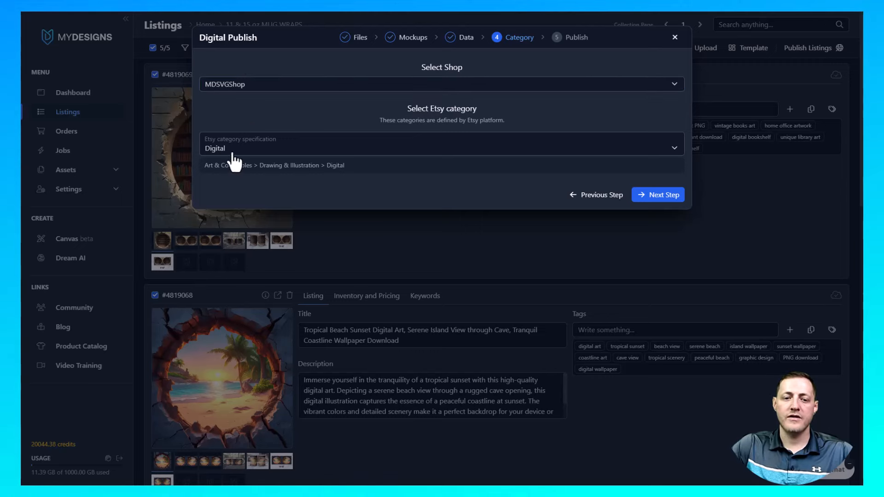
left_click(662, 195)
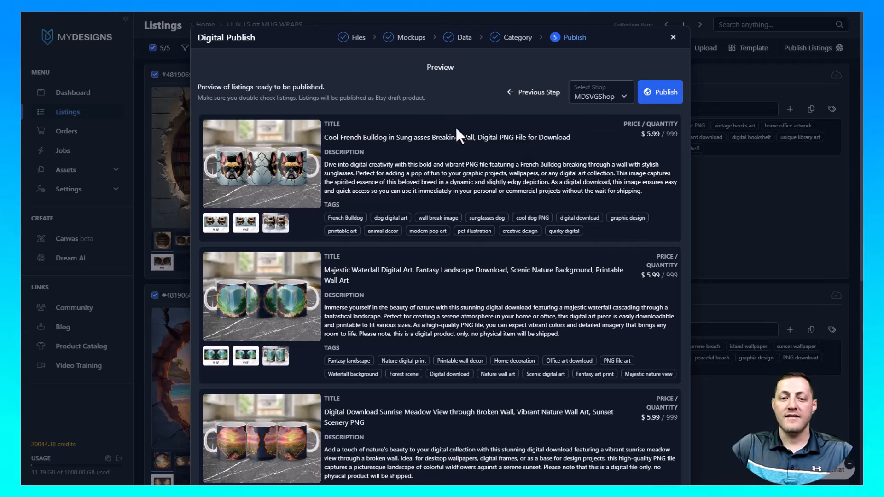
Review the listings in the publish preview and publish them to MDSVGShop as Etsy drafts.
scroll(438, 142, "down", 2)
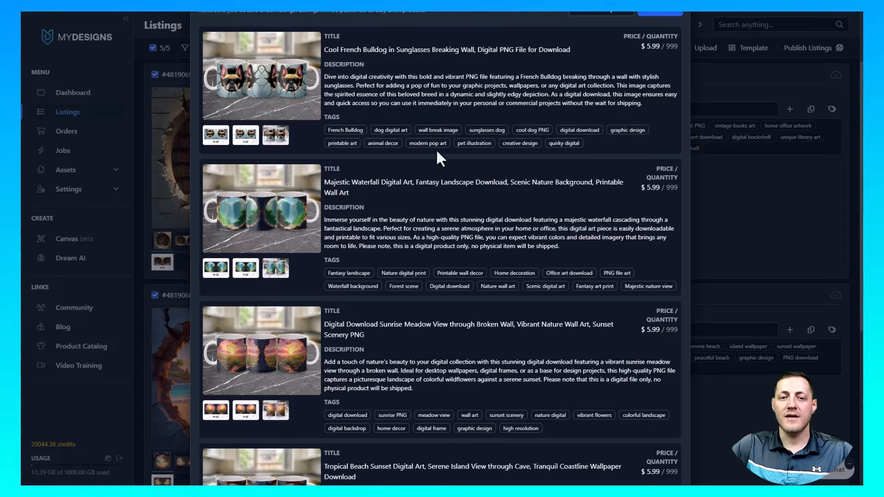
scroll(437, 152, "down", 5)
scroll(465, 195, "up", 7)
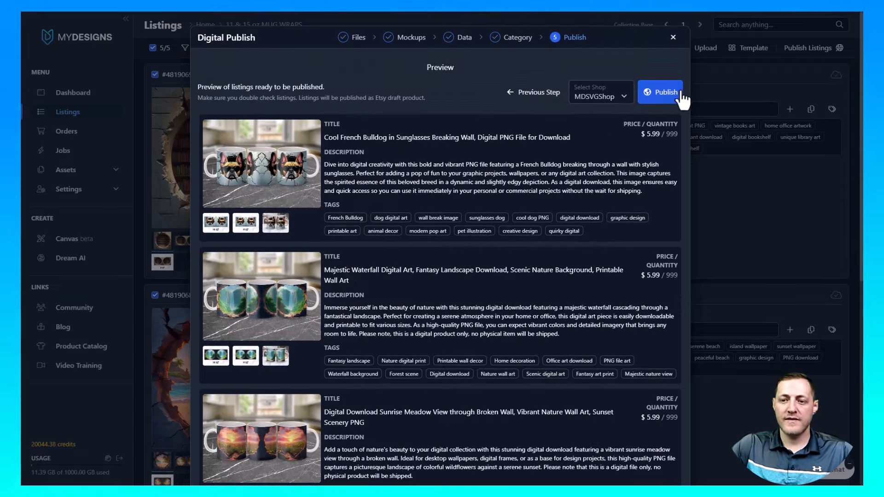
left_click(659, 100)
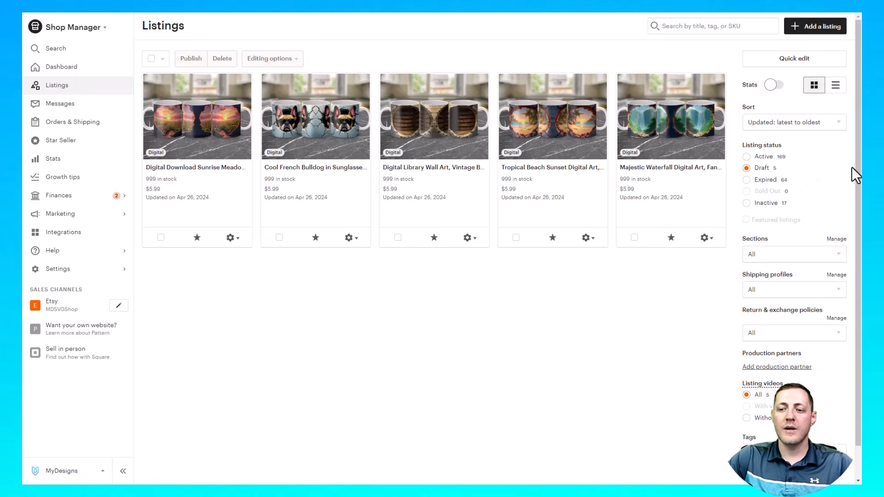
In Etsy Shop Manager, select all draft listings, bring up their publishing confirmation and cancel it.
left_click(151, 58)
left_click(201, 61)
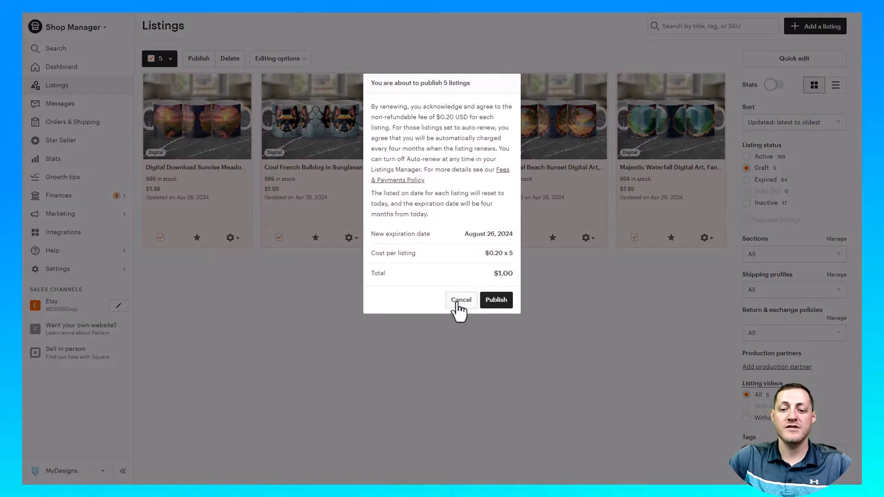
left_click(457, 302)
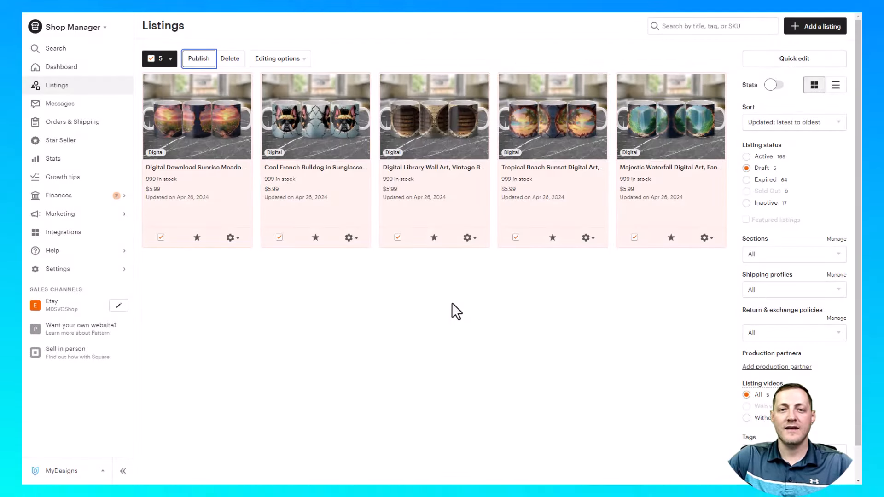